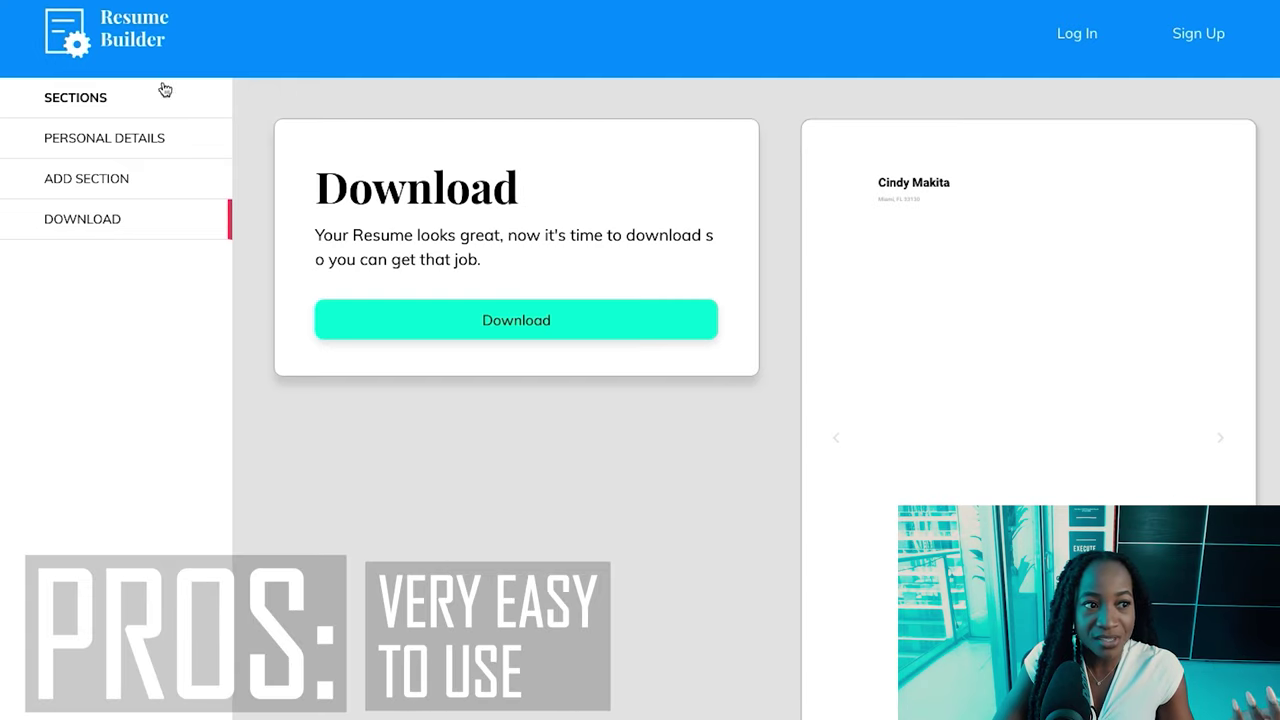
# - Open the personal details section and read through the whole resume in the full-size preview
pyautogui.click(155, 137)
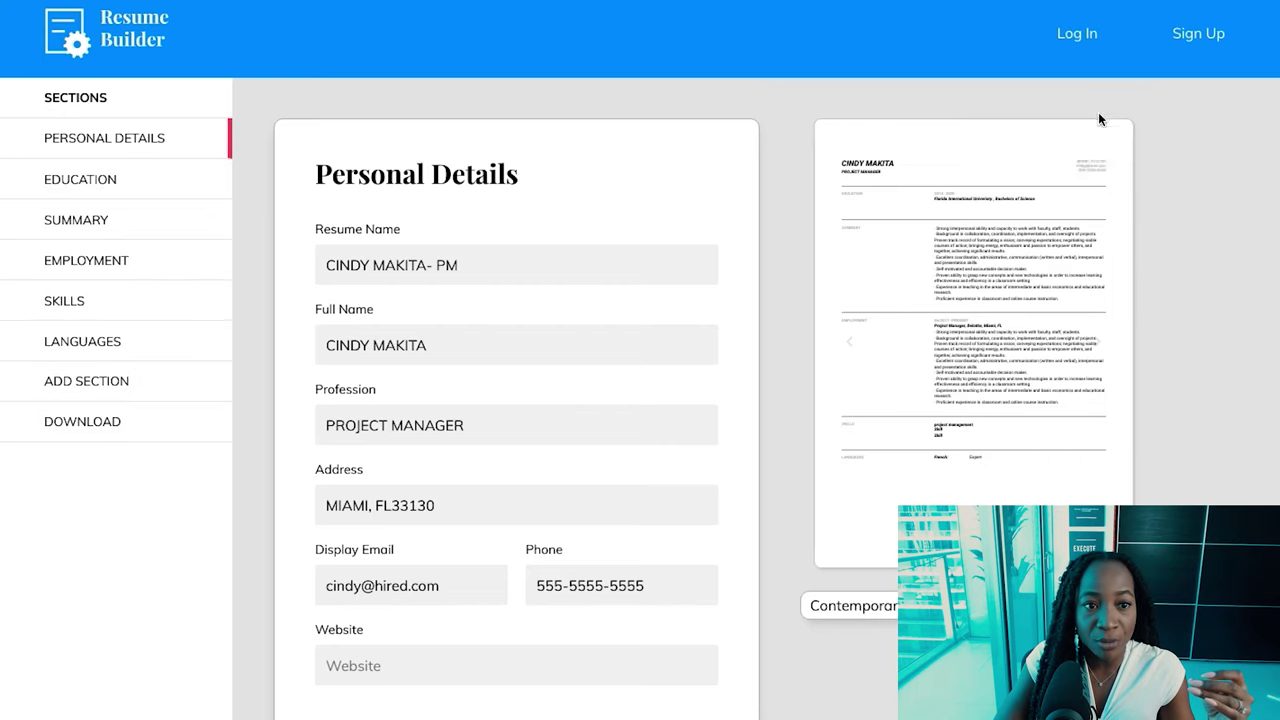
pyautogui.click(1087, 160)
pyautogui.scroll(-2, 623, 366)
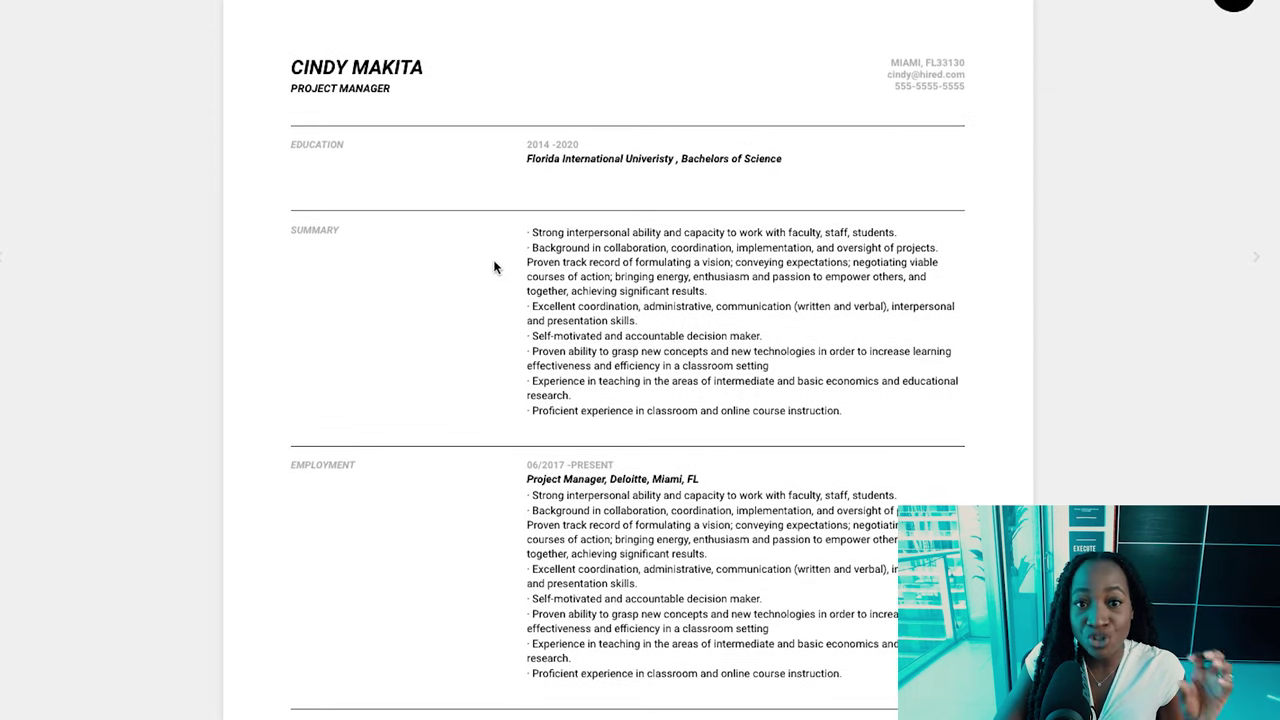
pyautogui.scroll(-3, 722, 376)
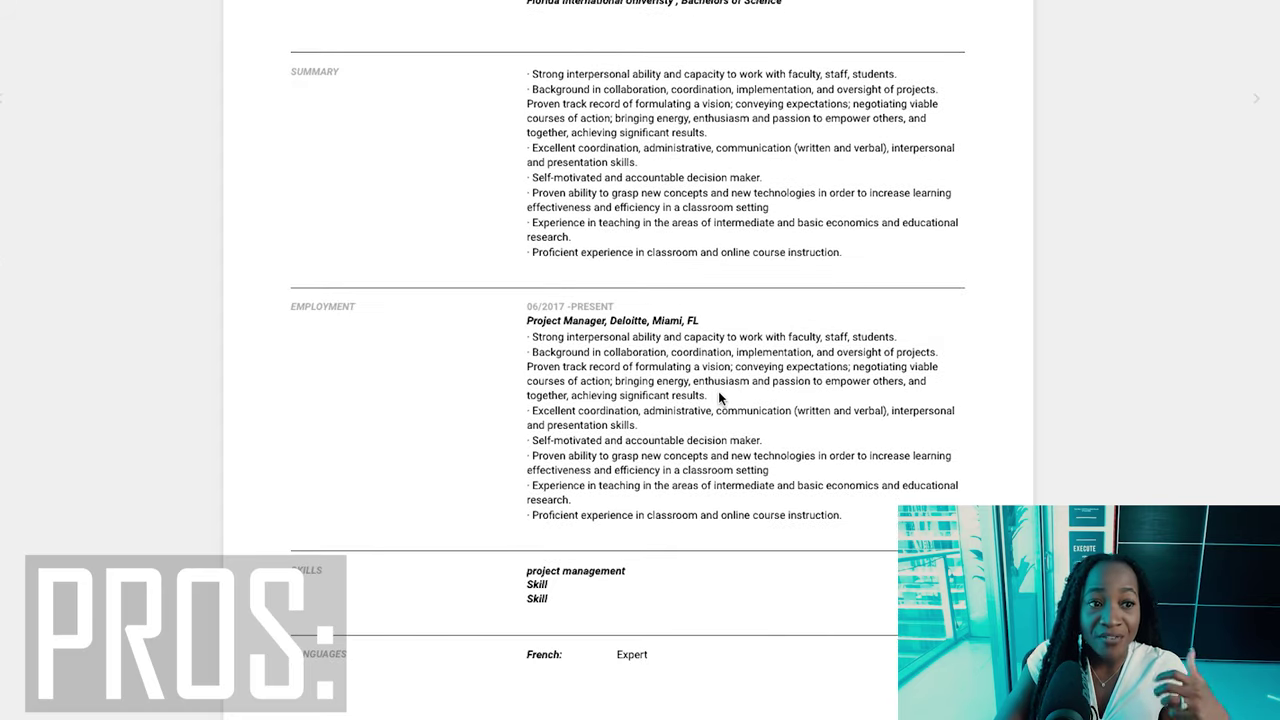
pyautogui.scroll(5, 718, 398)
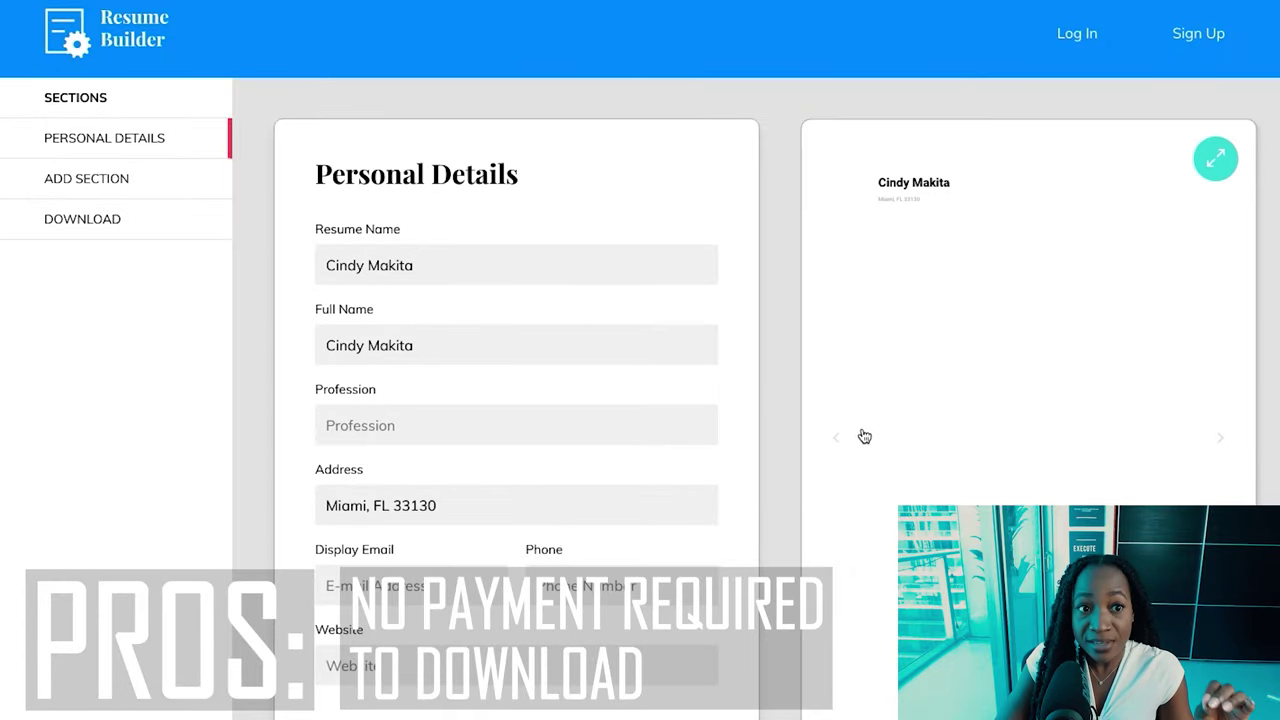
# - Try the Simple, Professional, Contemporary and Chronological templates on the resume in turn, and download the resume
pyautogui.scroll(-2, 862, 440)
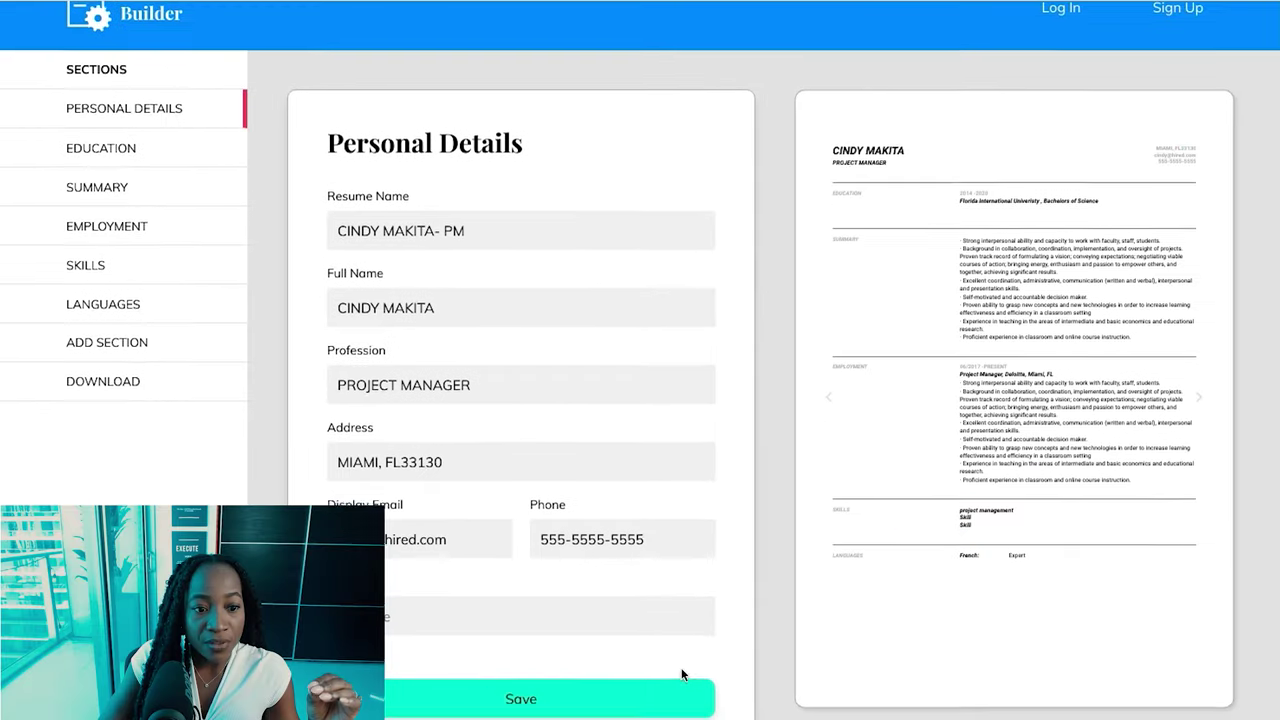
pyautogui.scroll(-1, 945, 697)
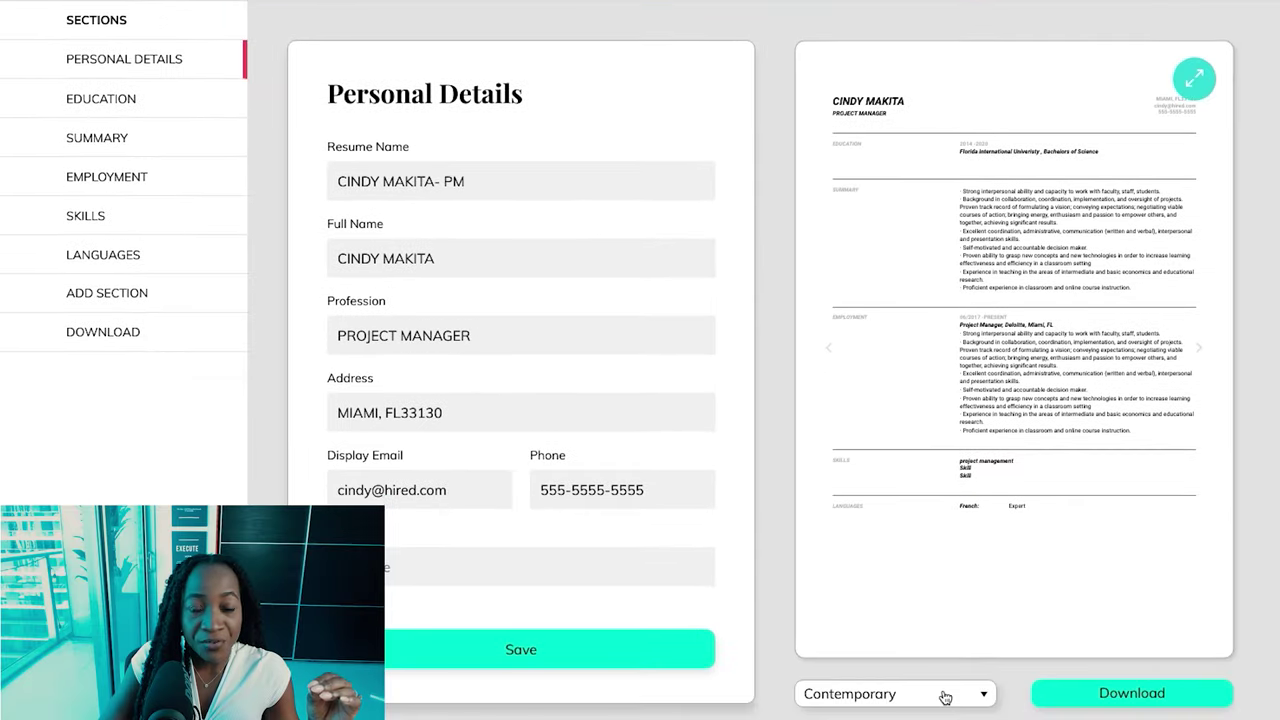
pyautogui.click(945, 697)
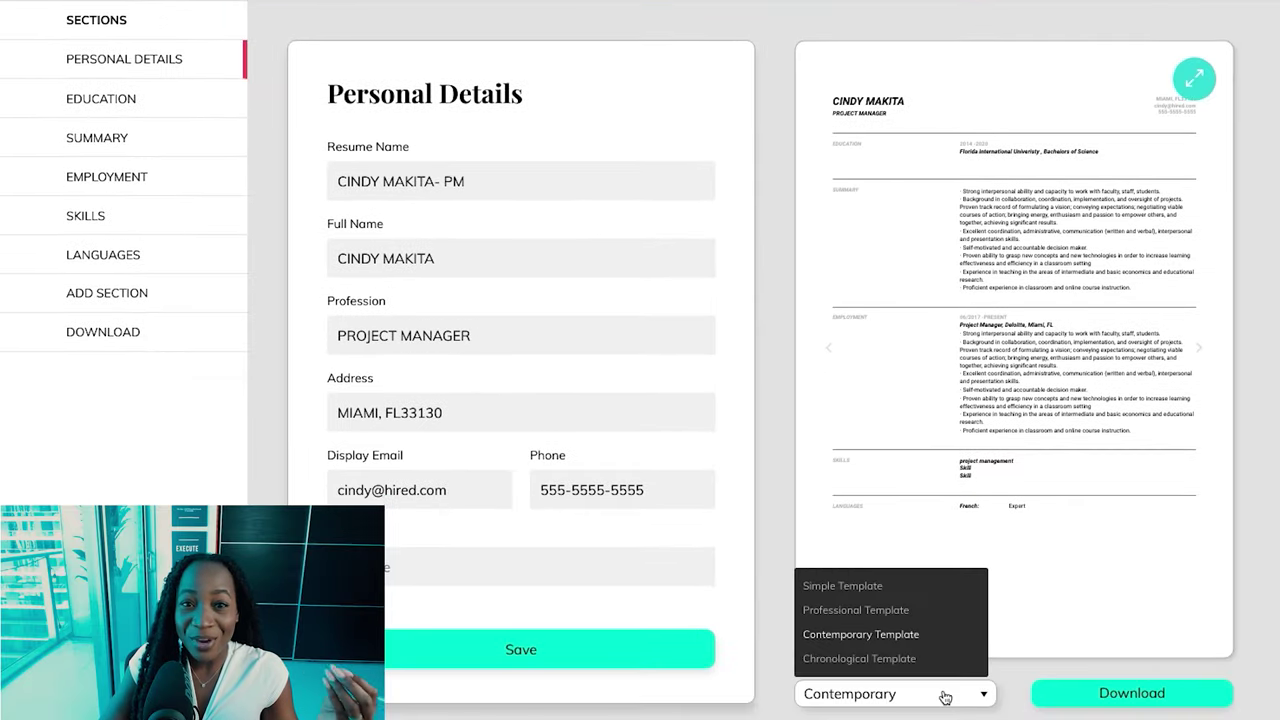
pyautogui.click(834, 588)
pyautogui.click(859, 699)
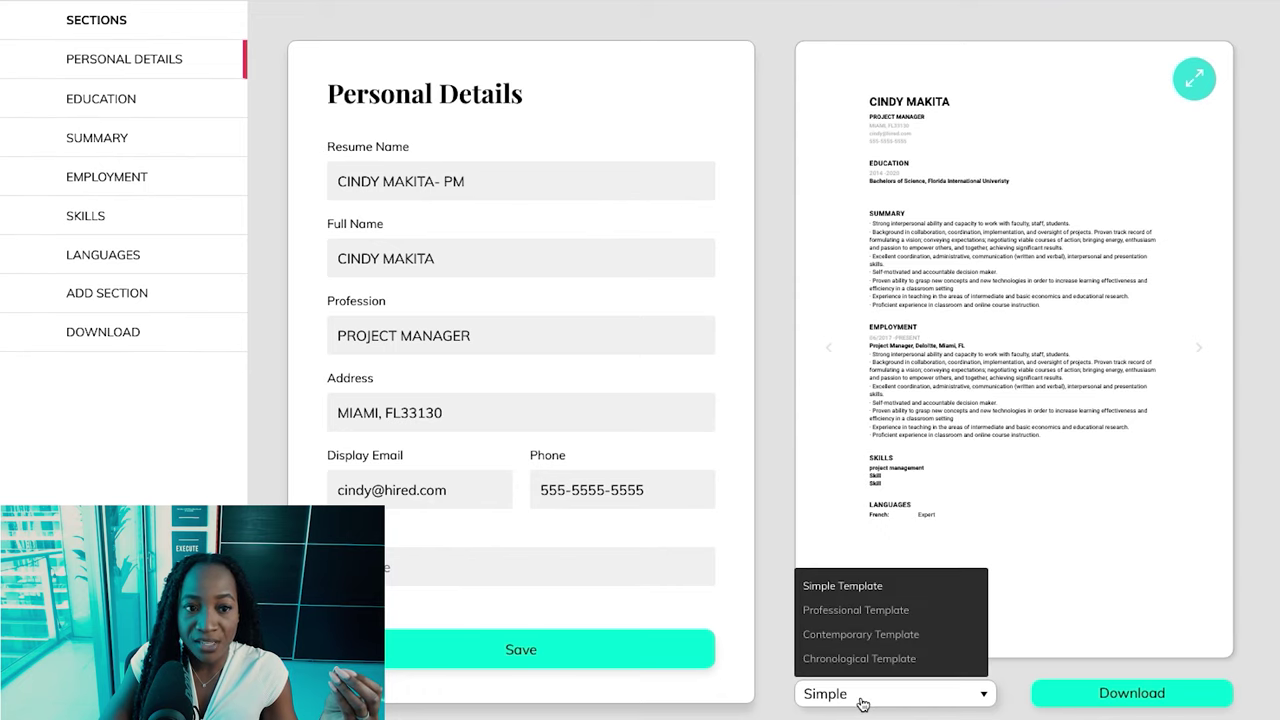
pyautogui.click(882, 612)
pyautogui.click(870, 692)
pyautogui.click(877, 633)
pyautogui.click(866, 693)
pyautogui.click(862, 659)
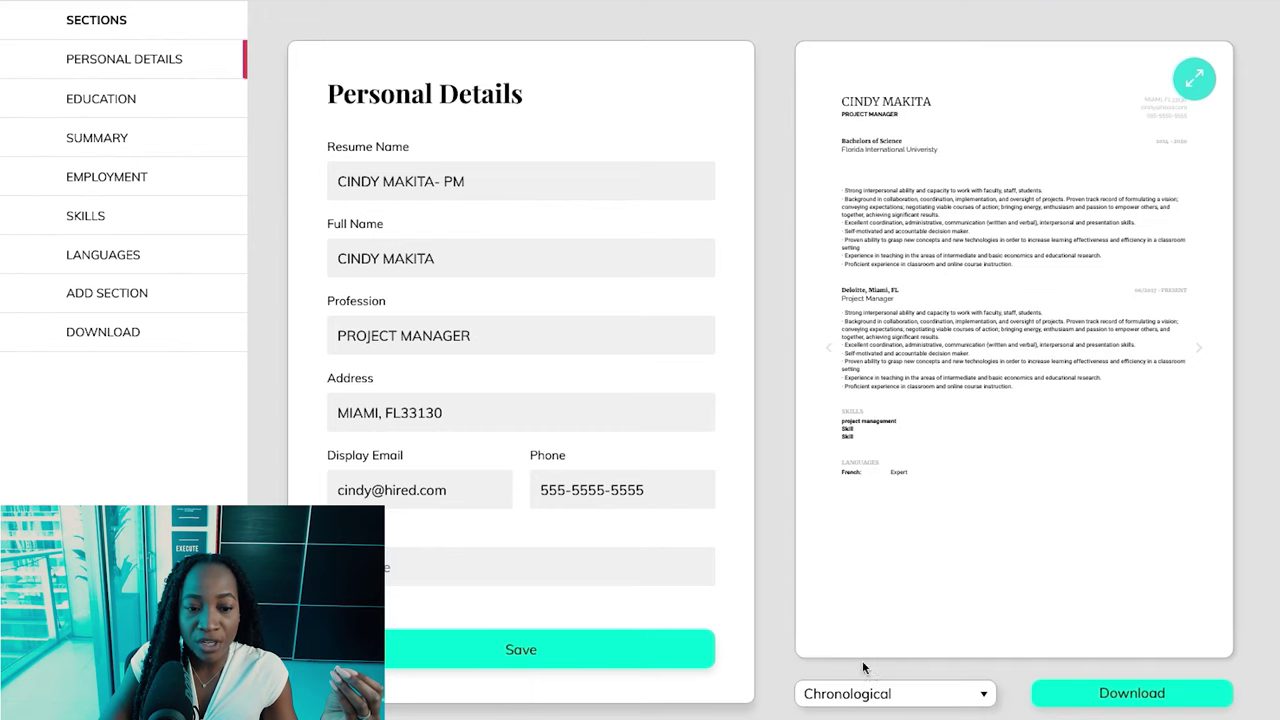
pyautogui.click(1127, 695)
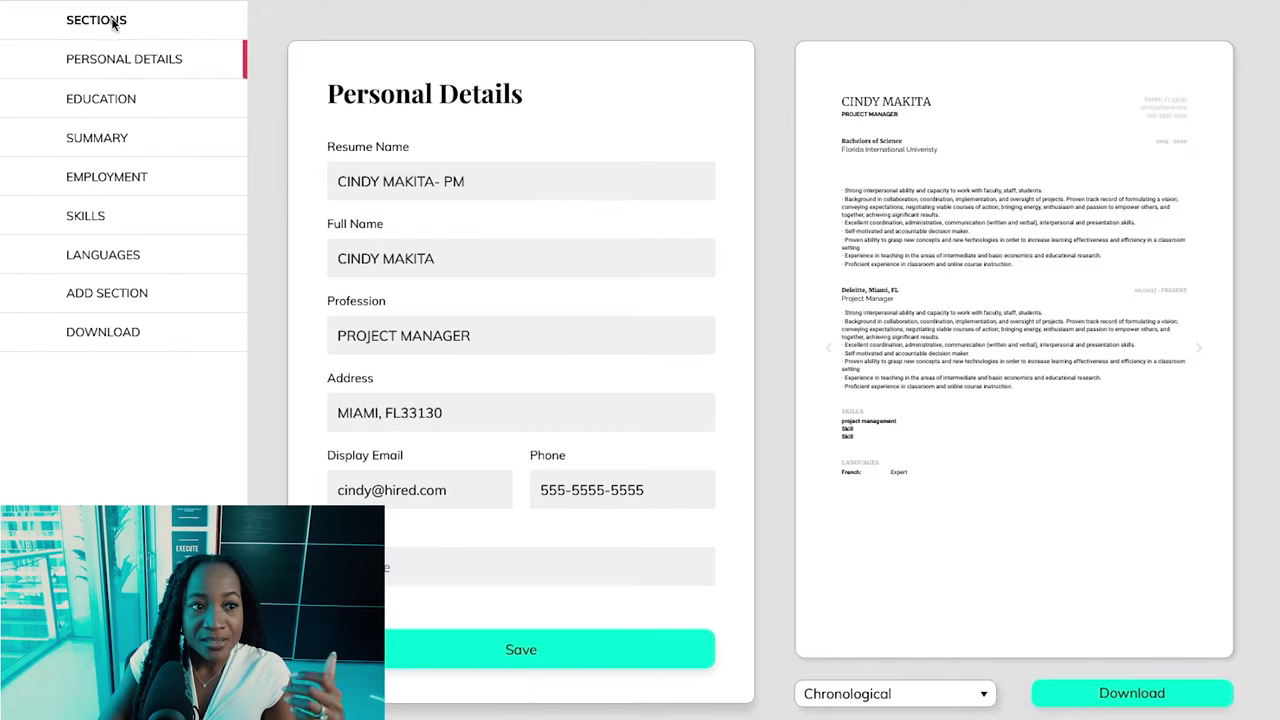
# - Compare the resume in the Contemporary template and apply the Professional template to it
pyautogui.scroll(2, 614, 125)
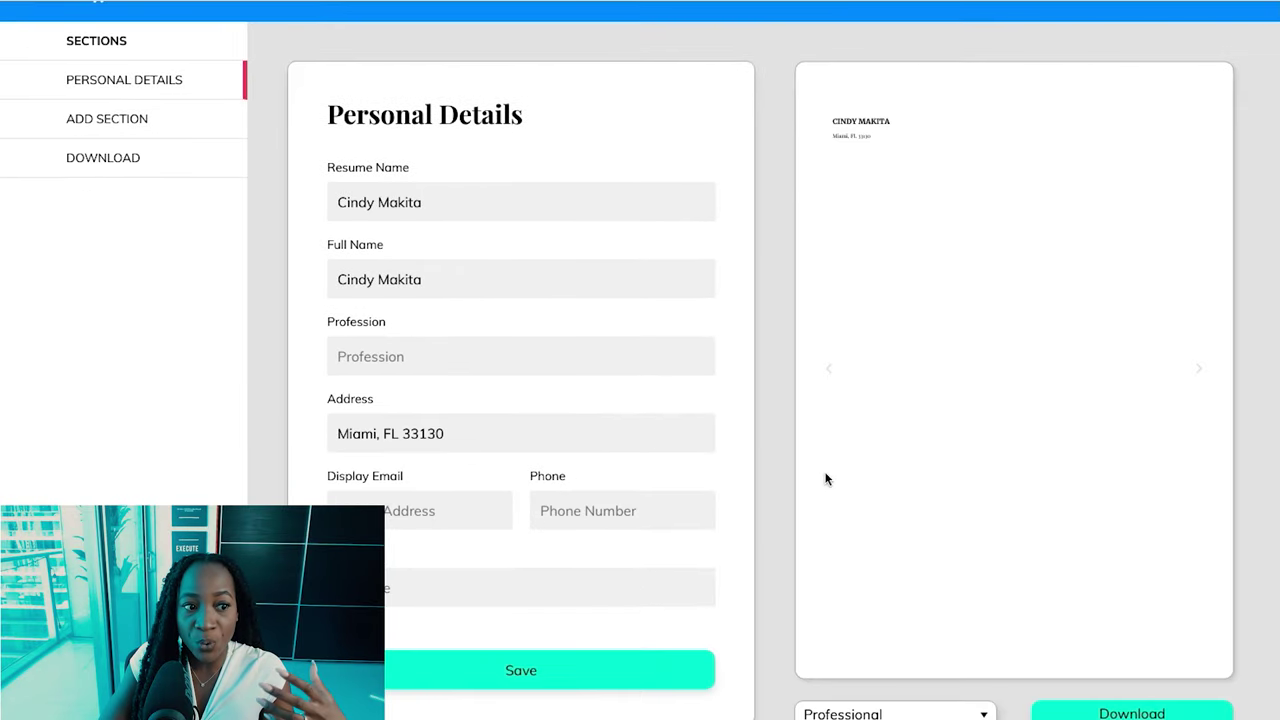
pyautogui.moveTo(801, 478)
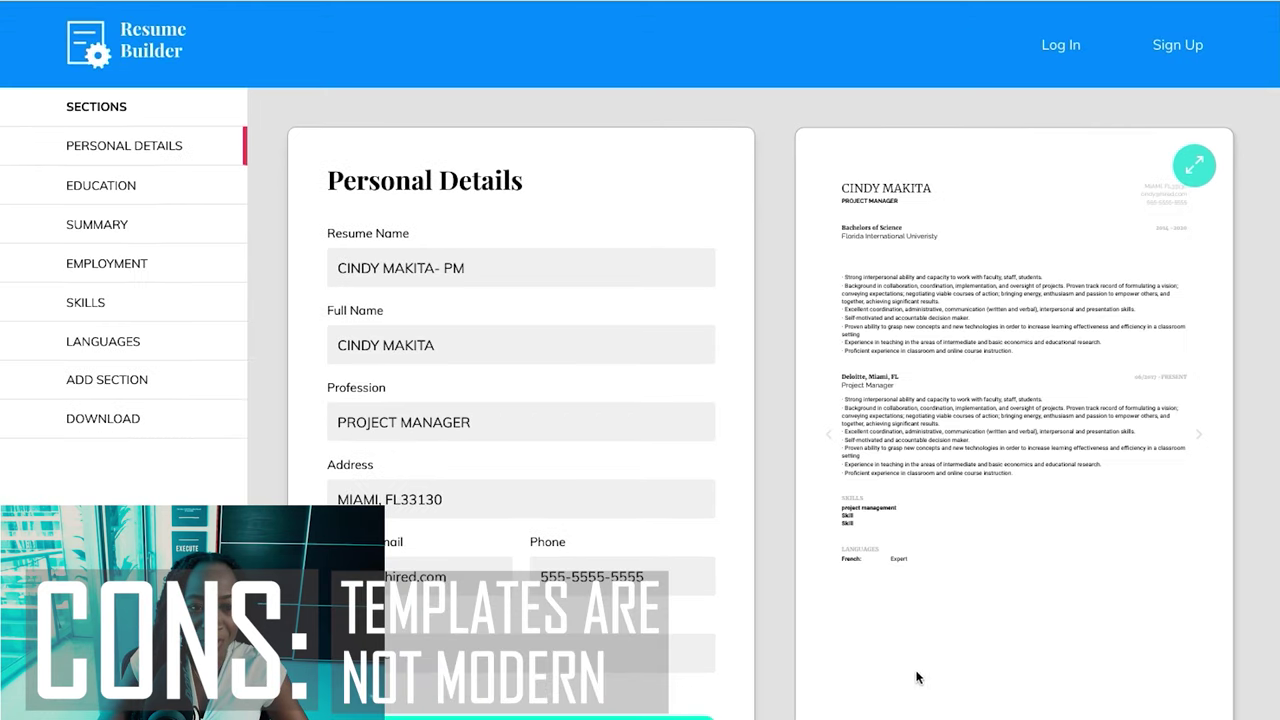
pyautogui.scroll(-1, 914, 677)
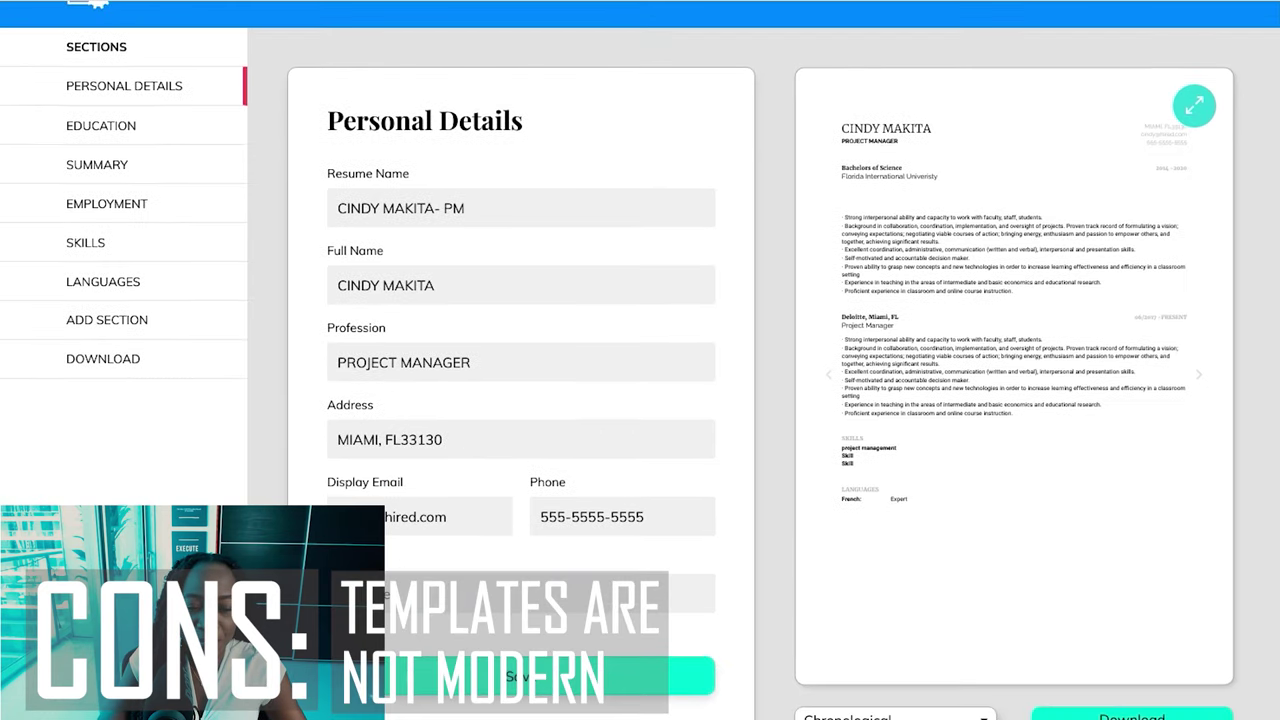
pyautogui.click(895, 716)
pyautogui.click(895, 716)
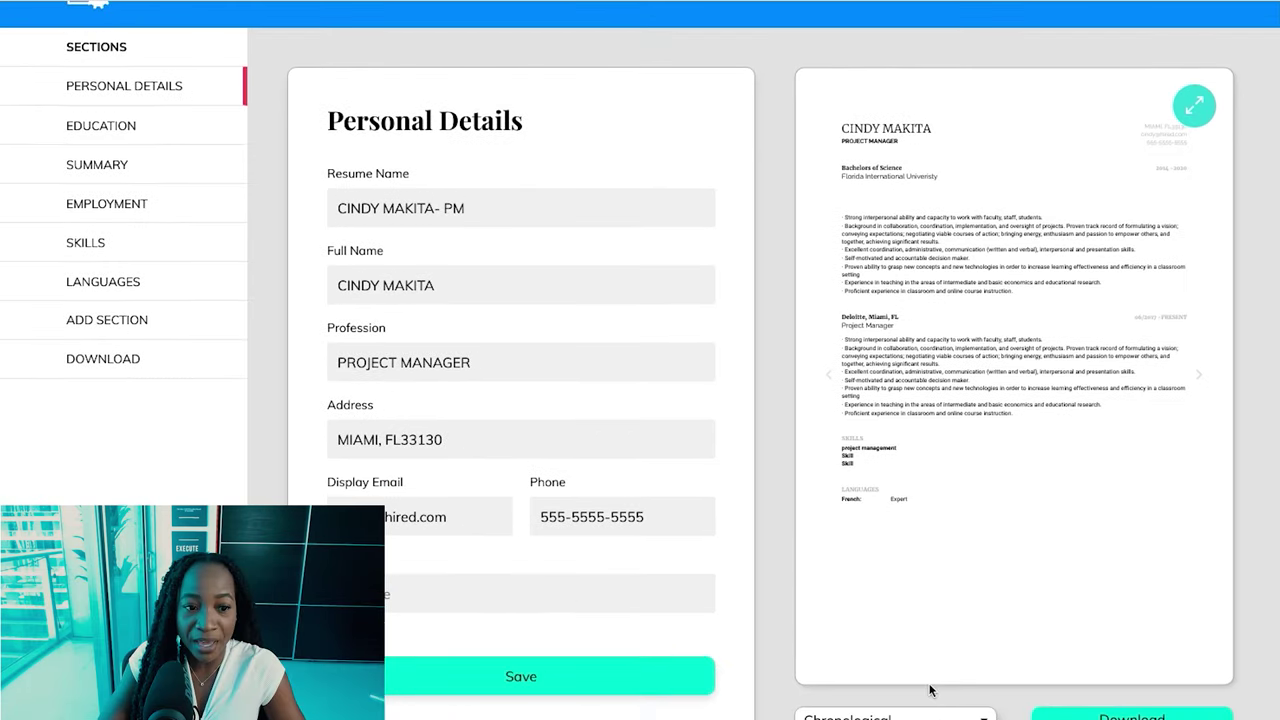
pyautogui.click(895, 716)
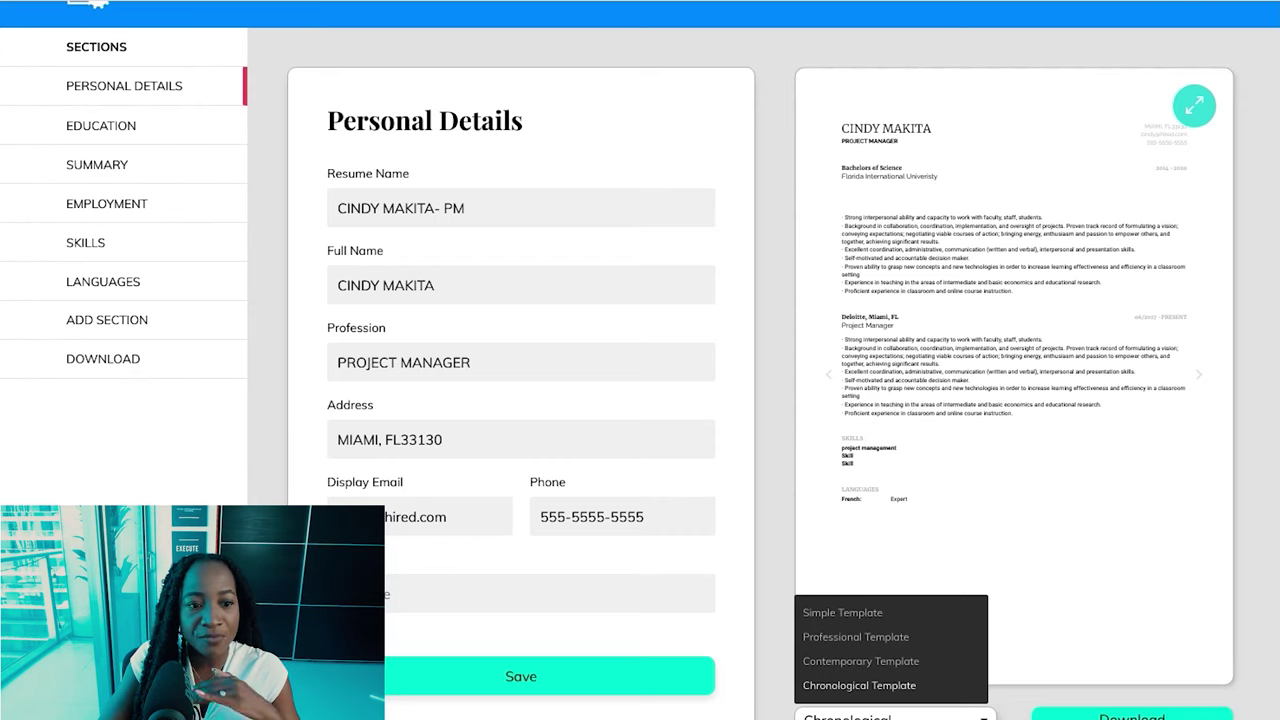
pyautogui.click(874, 661)
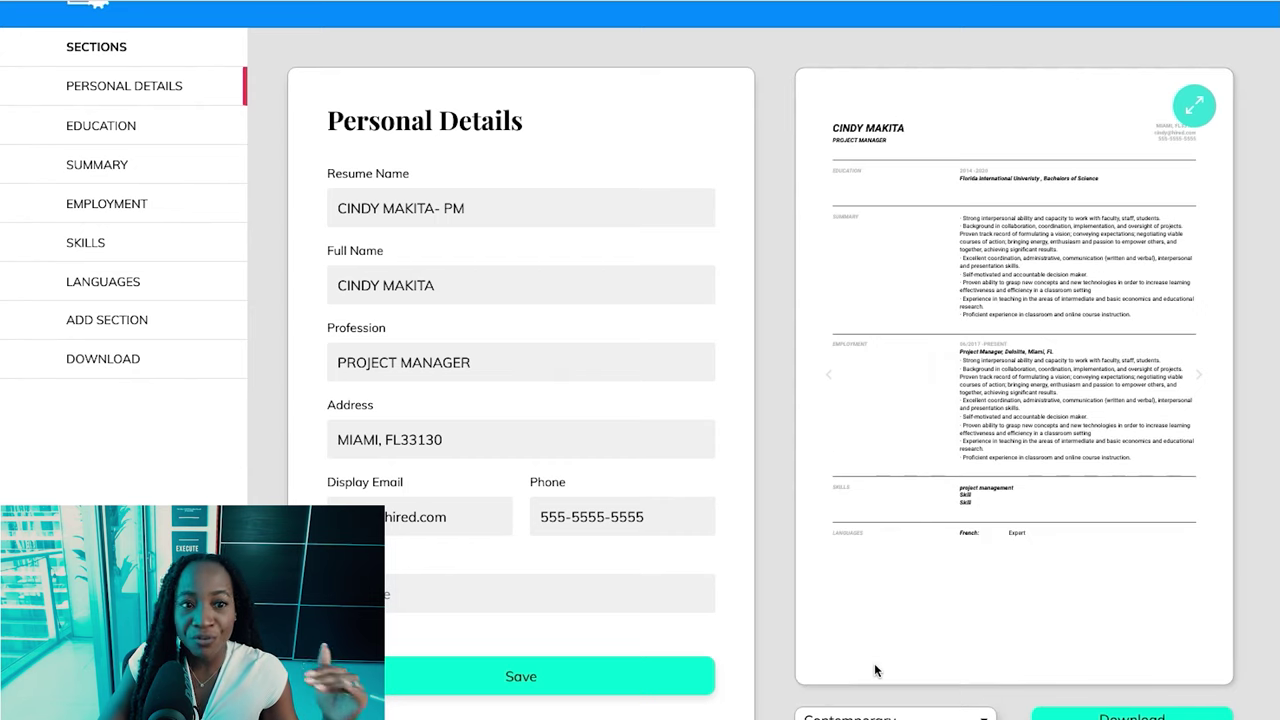
pyautogui.click(895, 716)
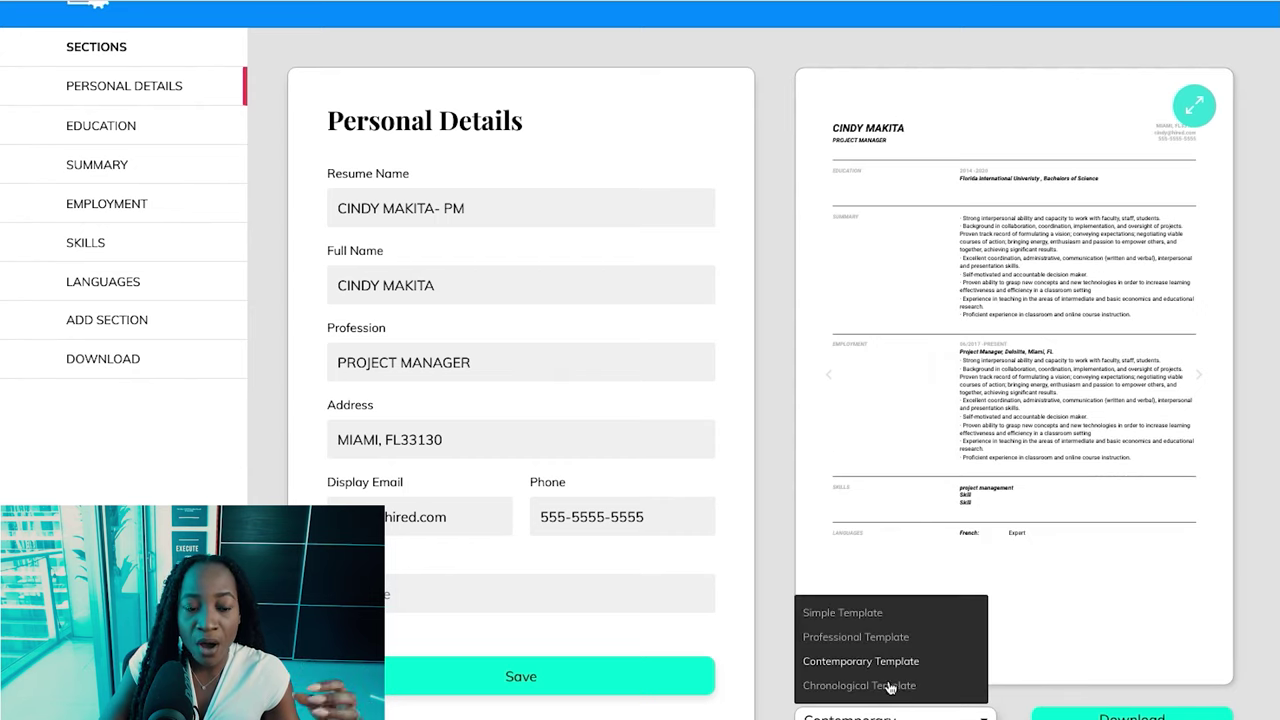
pyautogui.click(880, 644)
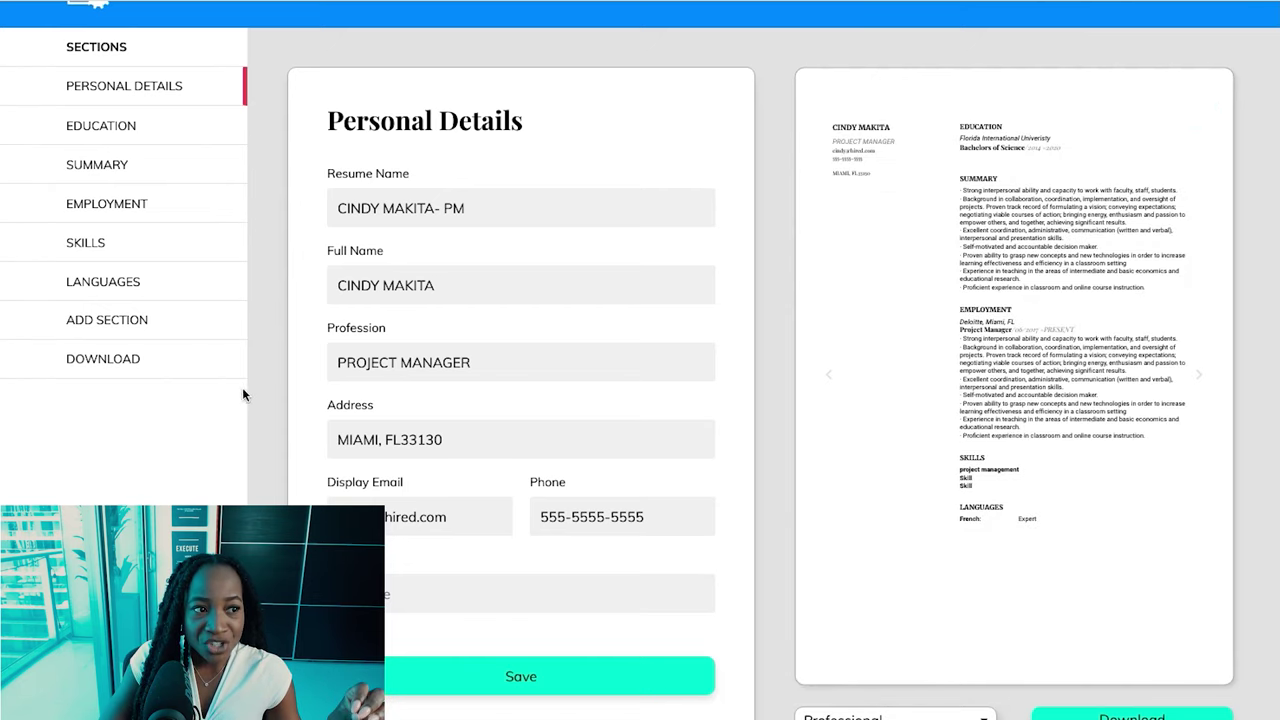
# - Open the add-section options, examine the resume's layout from header to languages in the full-size preview, and close the preview
pyautogui.click(117, 328)
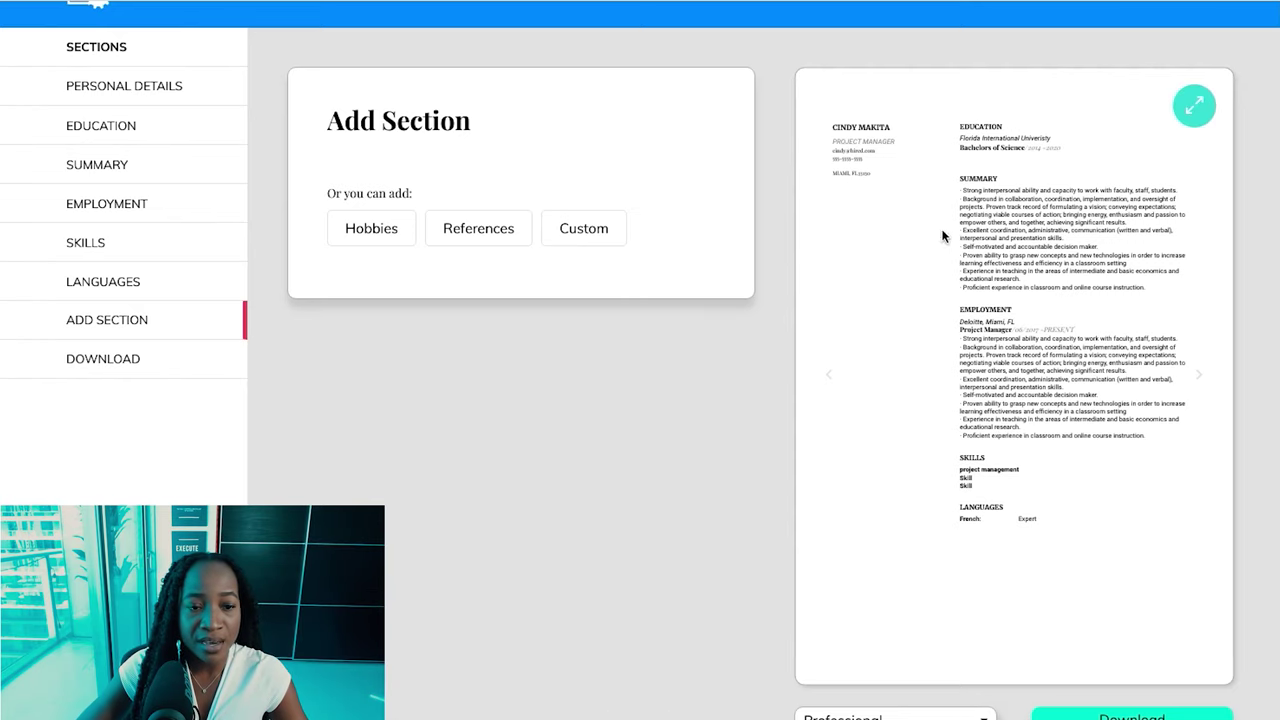
pyautogui.click(1200, 110)
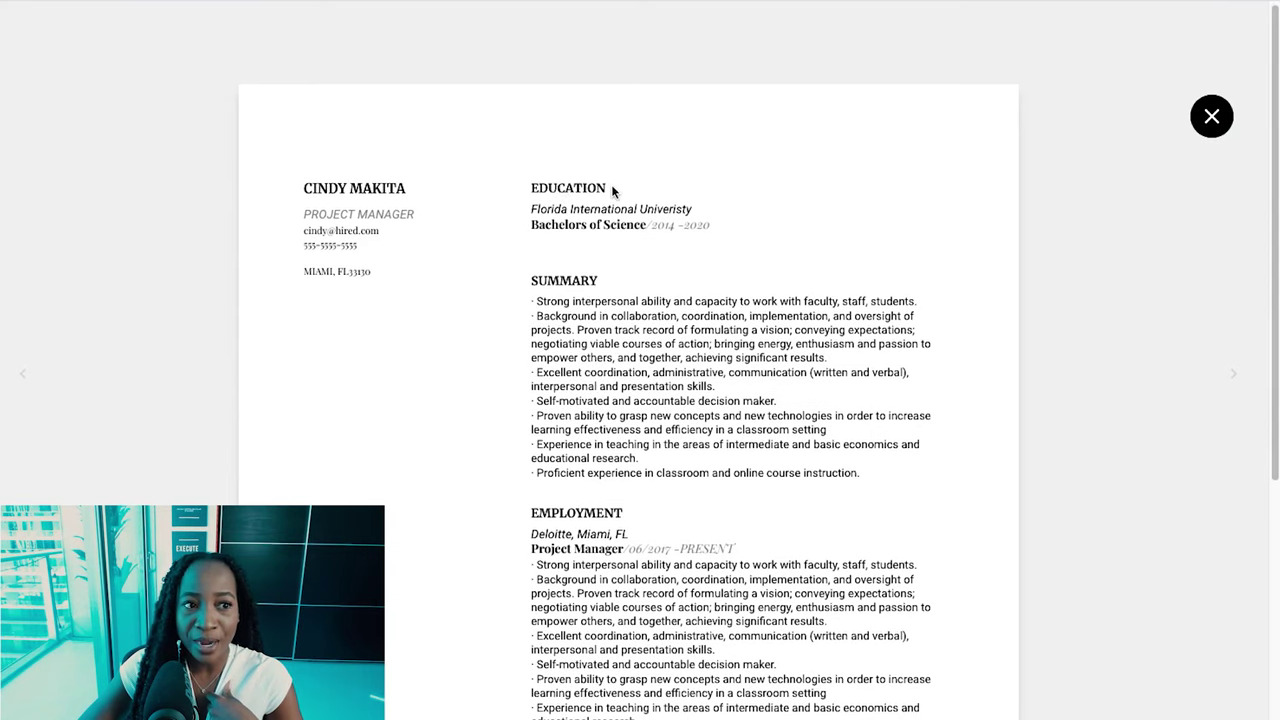
pyautogui.scroll(-2, 567, 200)
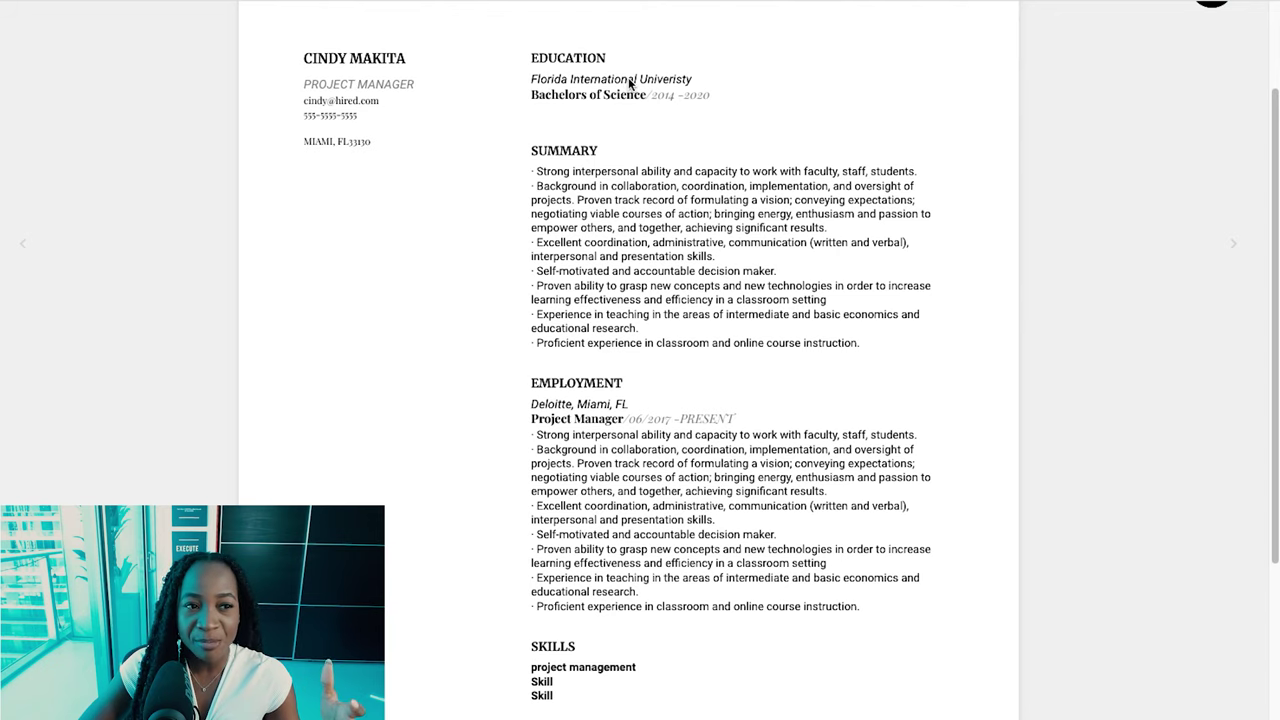
pyautogui.scroll(2, 628, 77)
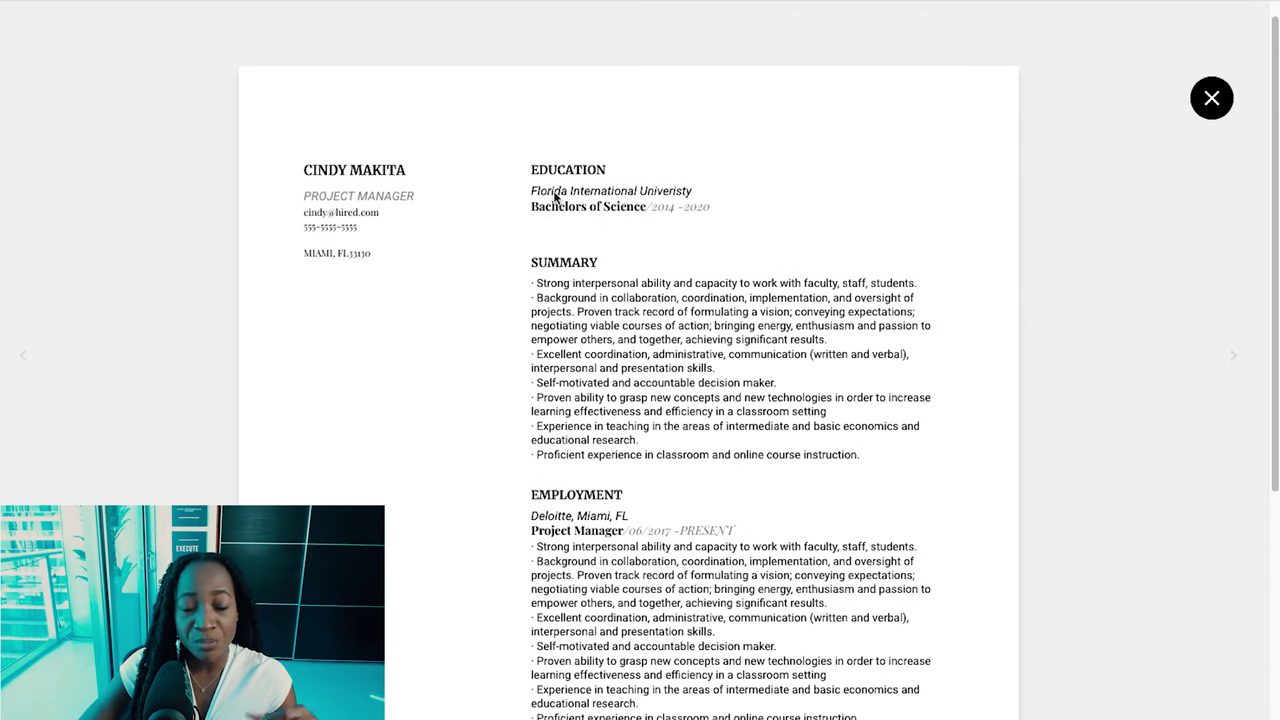
pyautogui.scroll(-2, 580, 200)
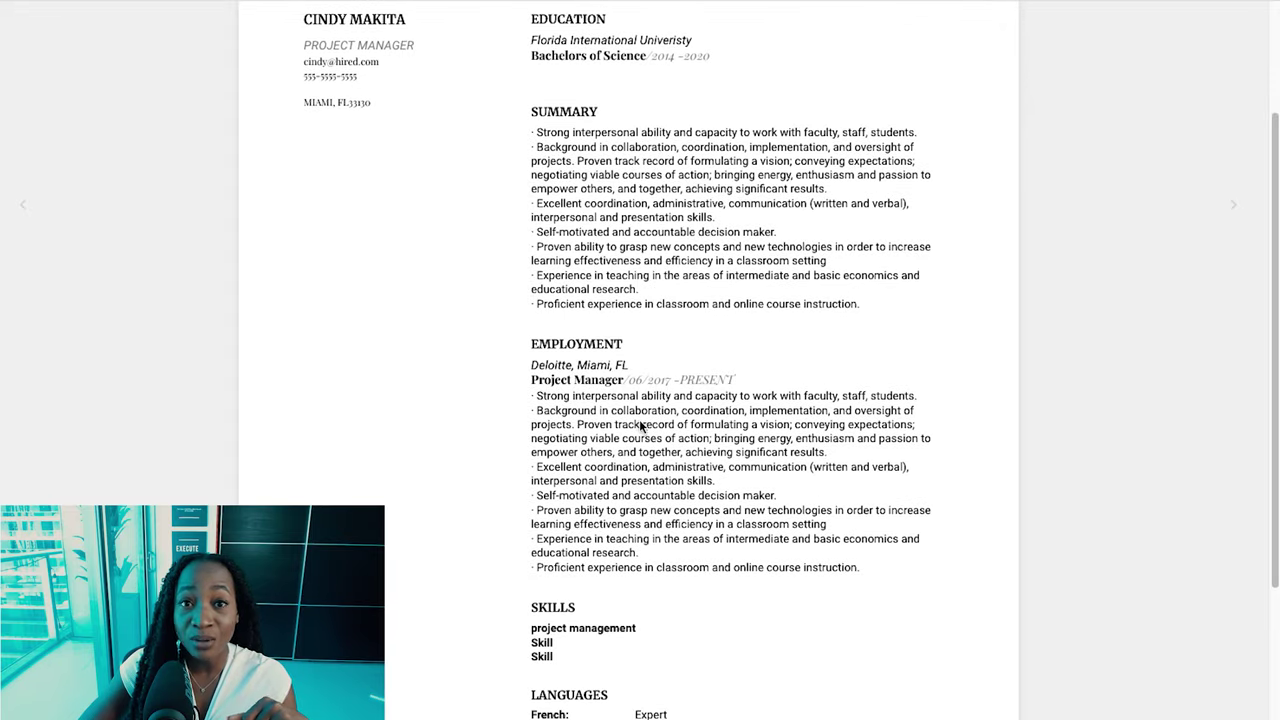
pyautogui.scroll(-2, 643, 424)
pyautogui.scroll(5, 630, 400)
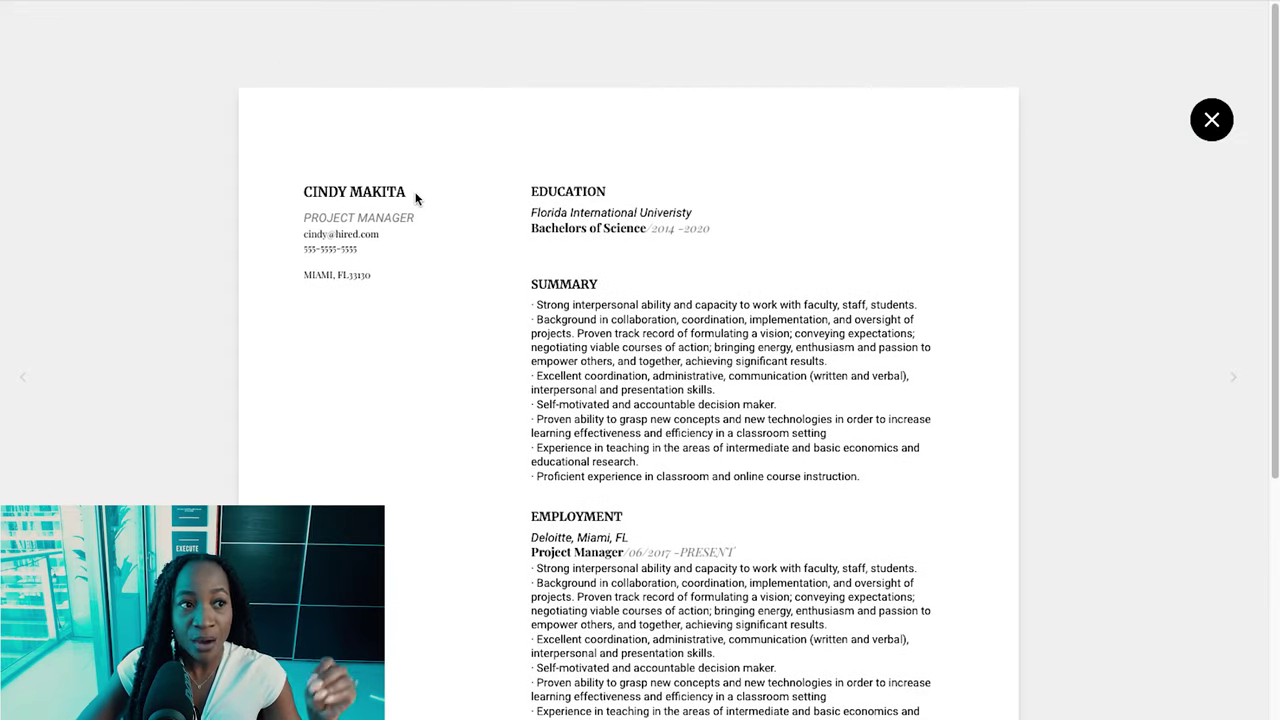
pyautogui.click(1211, 120)
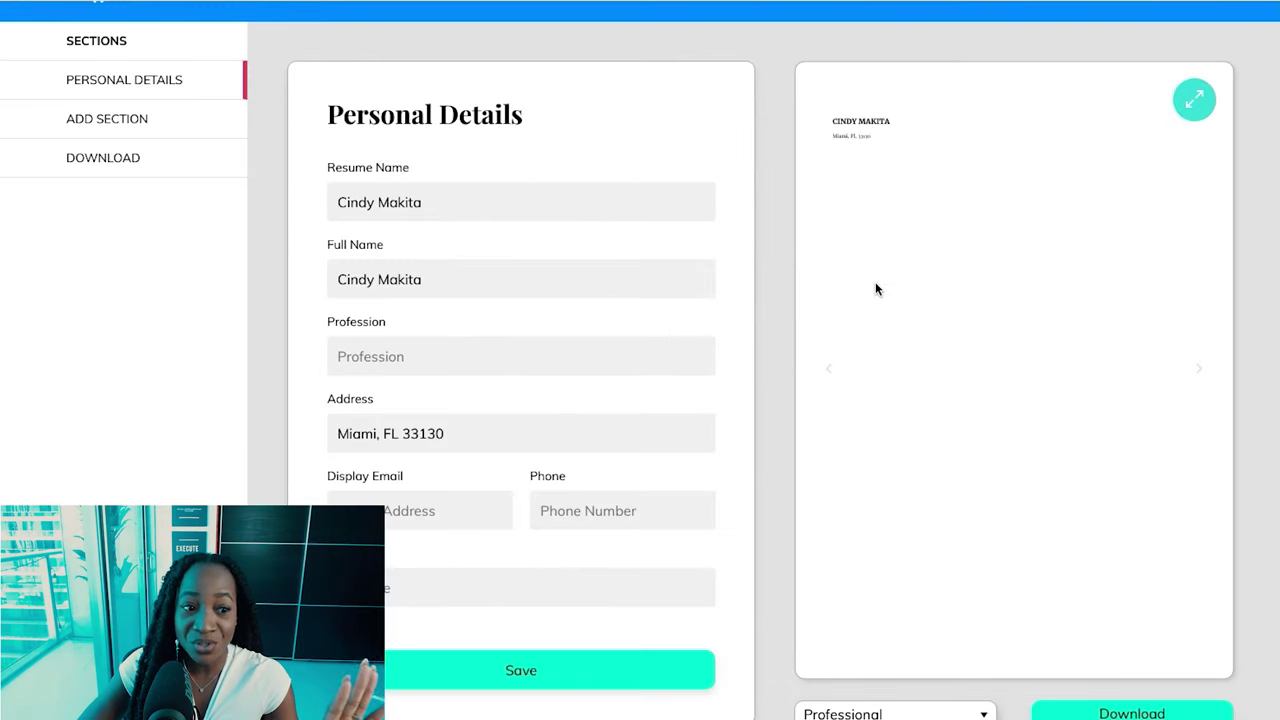
pyautogui.scroll(-1, 820, 437)
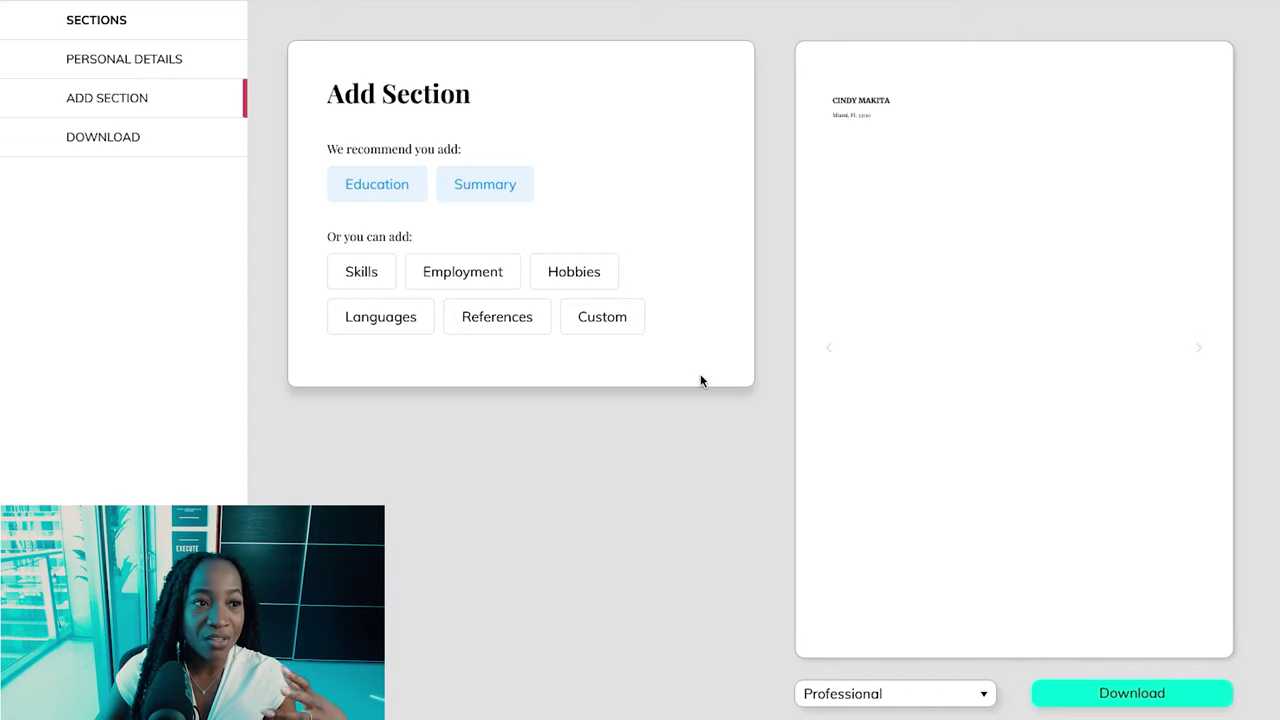
pyautogui.scroll(1, 696, 373)
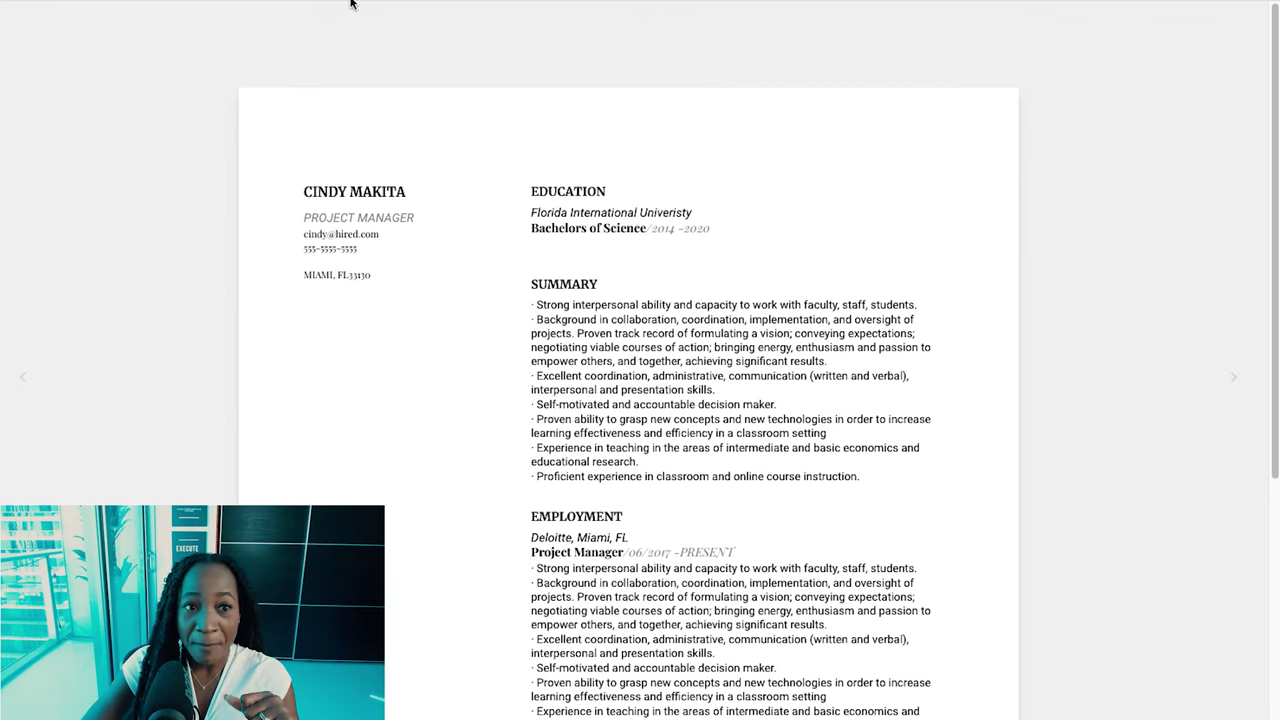
pyautogui.moveTo(697, 485)
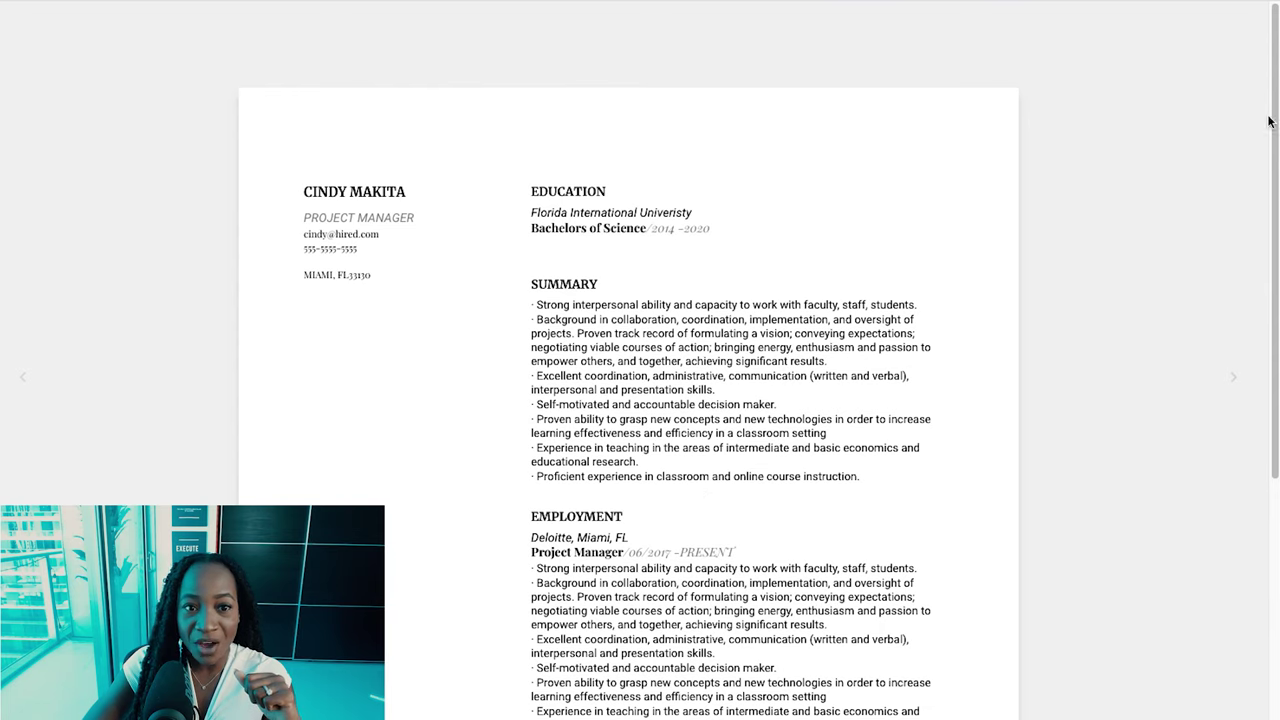
pyautogui.click(1219, 125)
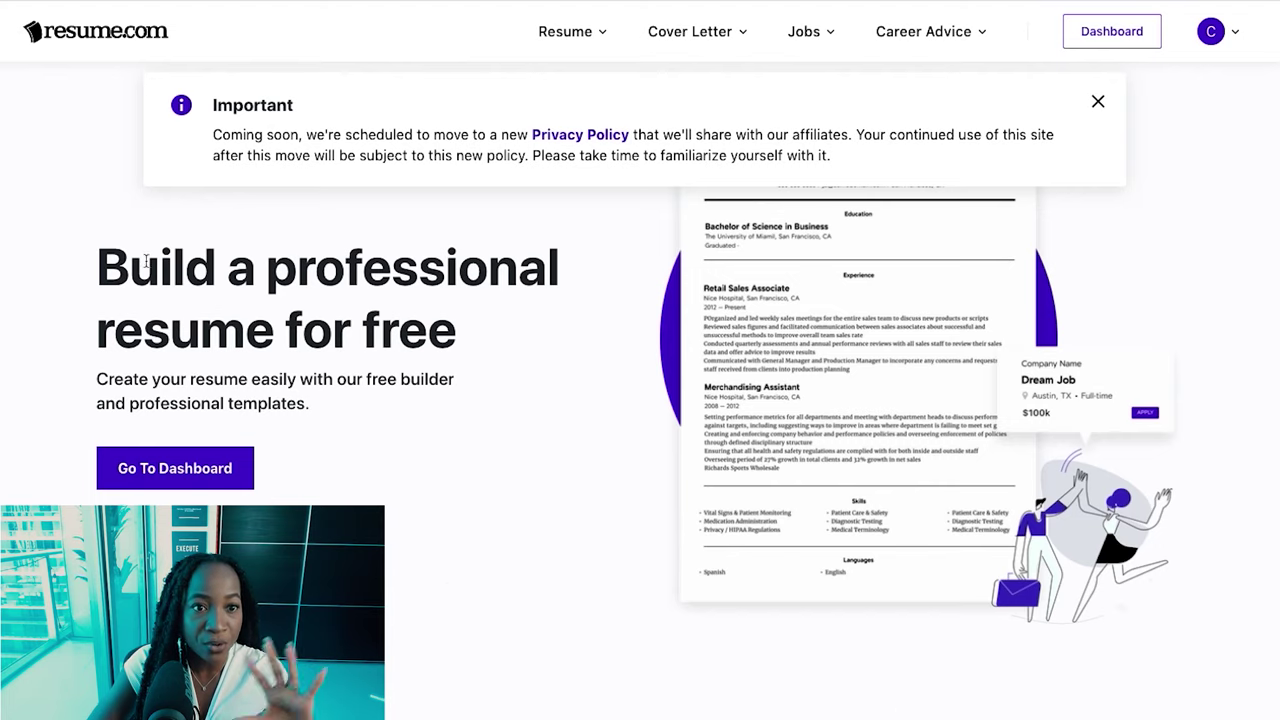
# - Open the dashboard of saved resumes on resume.com and start adding a new resume
pyautogui.click(194, 473)
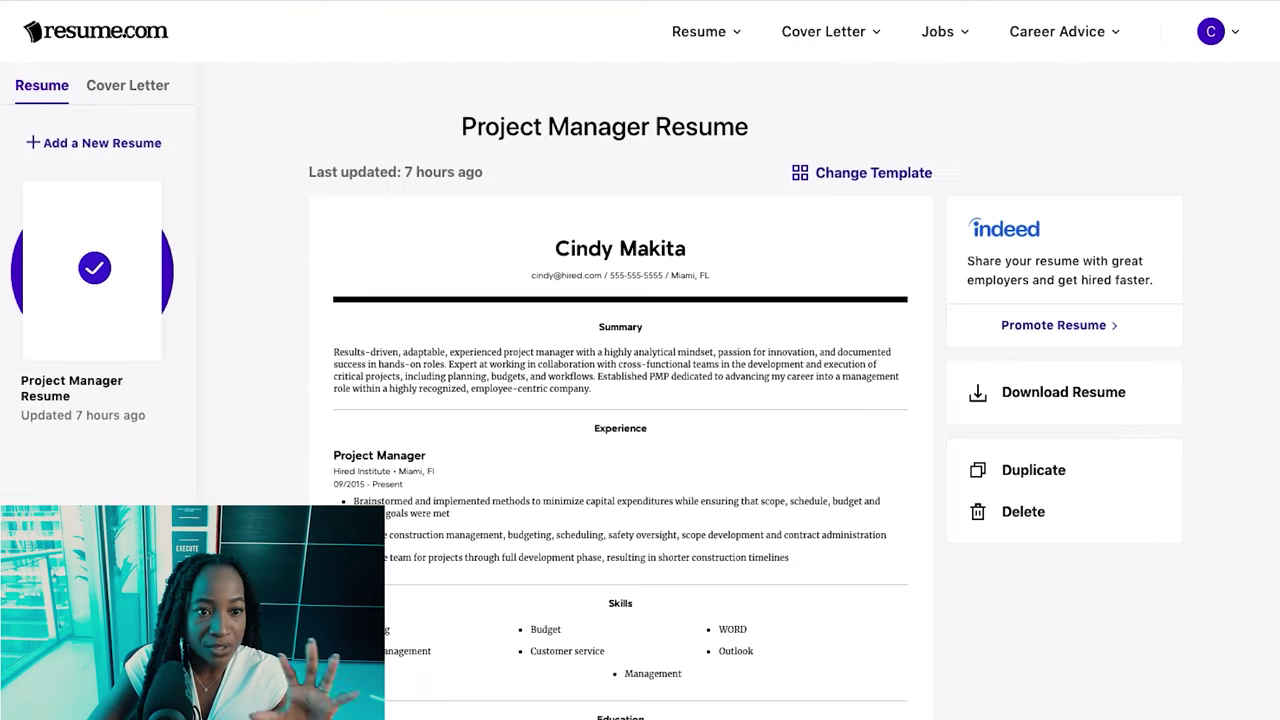
pyautogui.moveTo(866, 286)
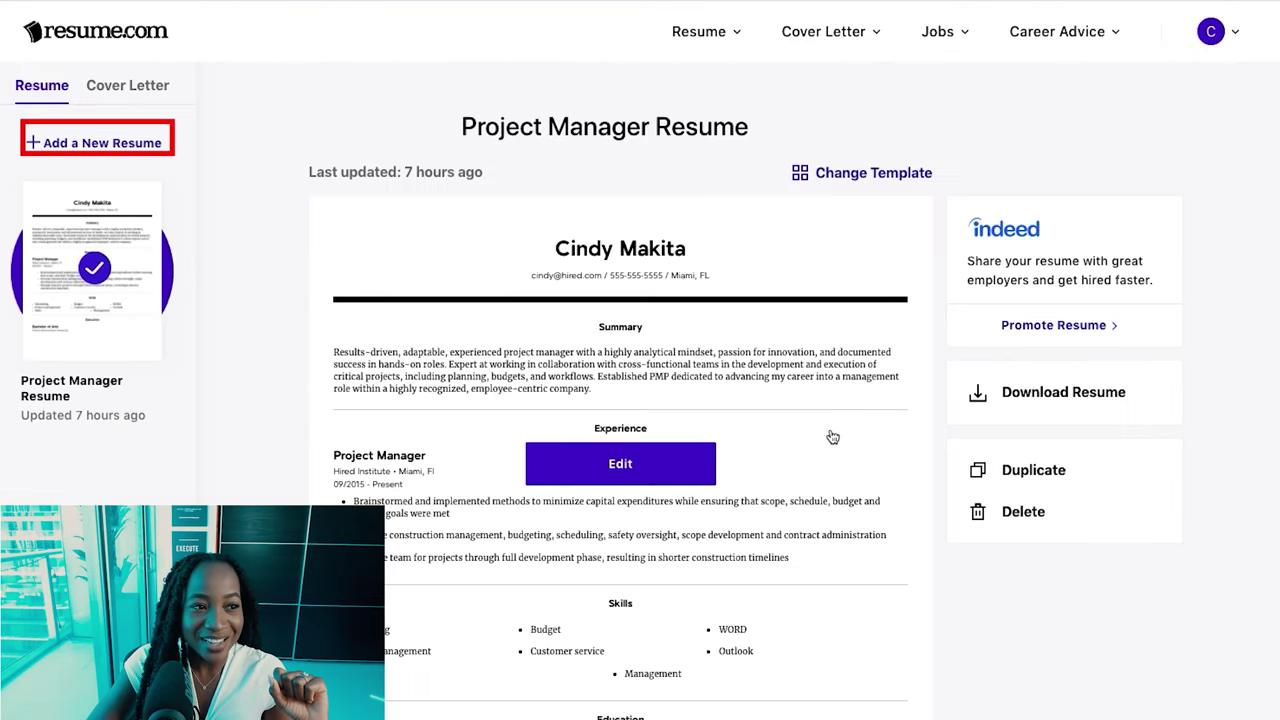
pyautogui.click(90, 147)
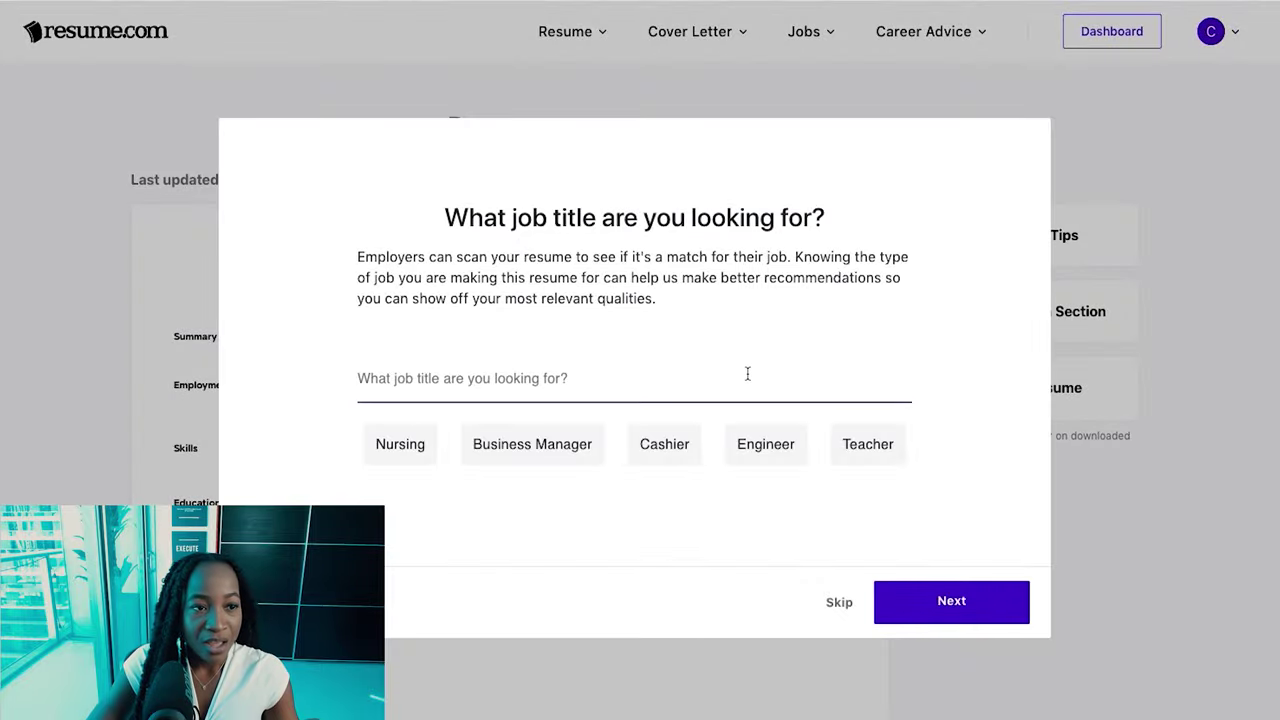
# - Set the job title sought for the new resume to the suggested Project Manager
pyautogui.click(666, 390)
pyautogui.write('Pro')
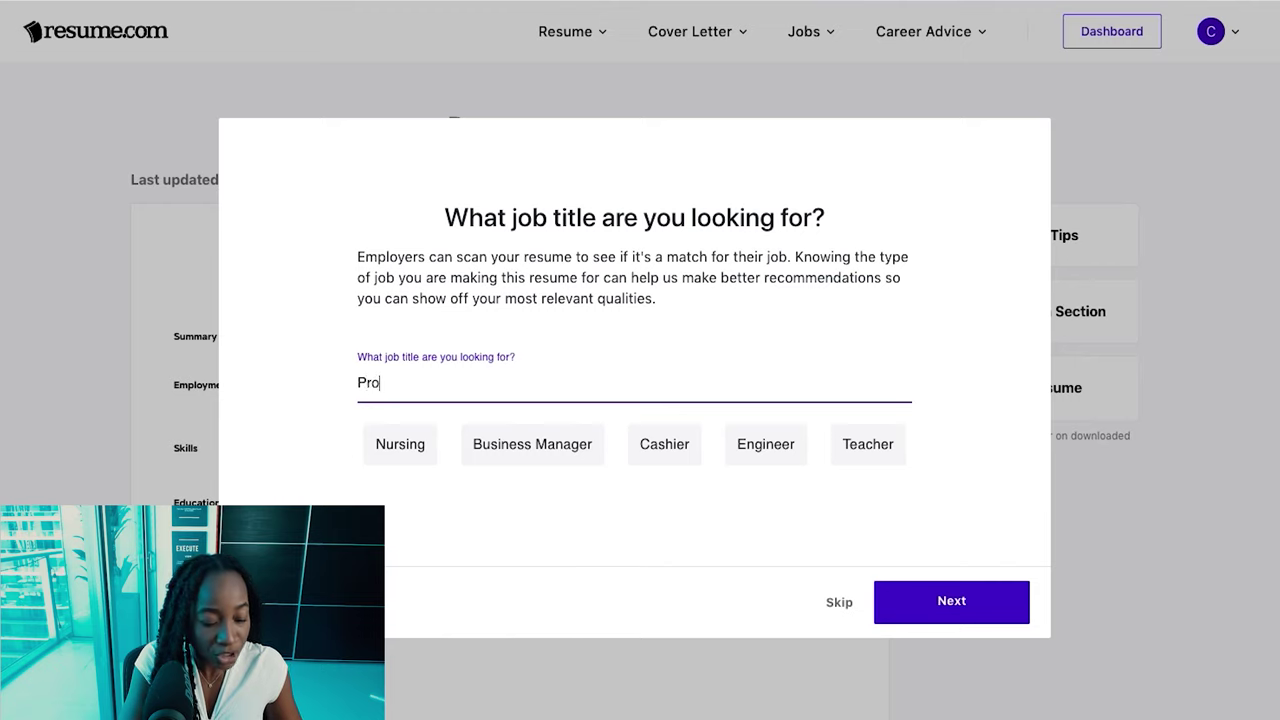
pyautogui.write('ject M')
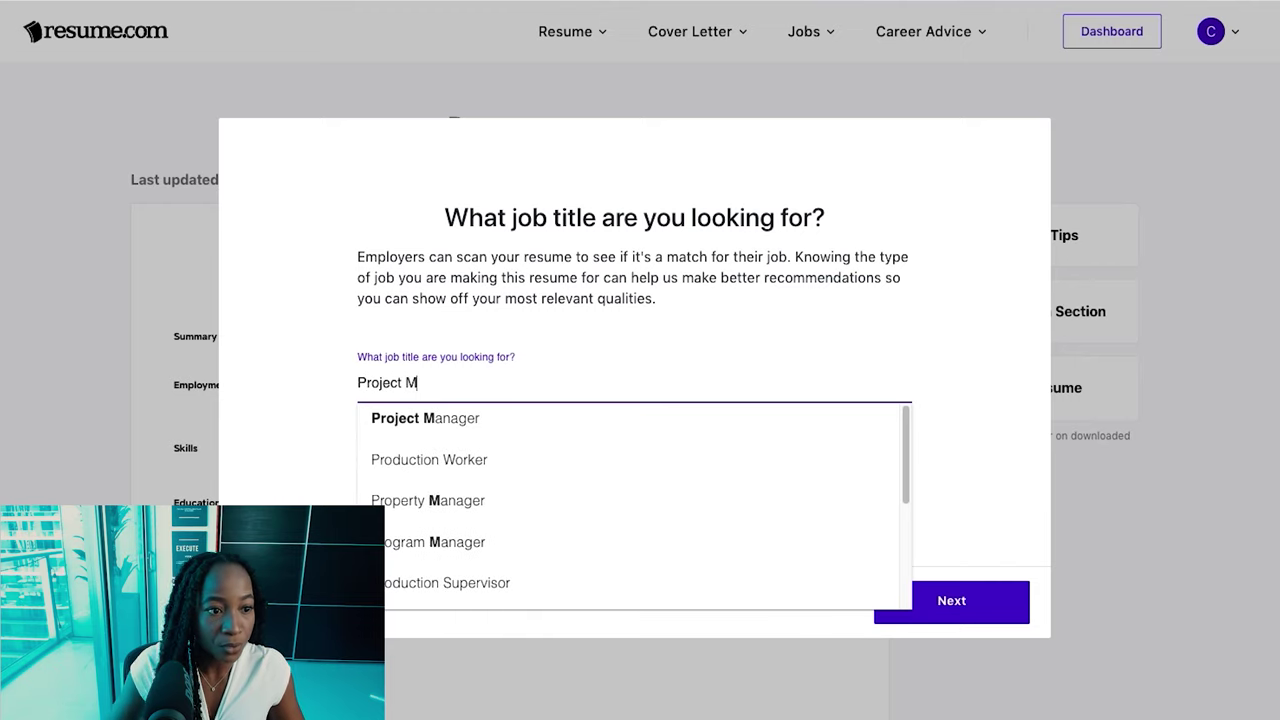
pyautogui.click(586, 430)
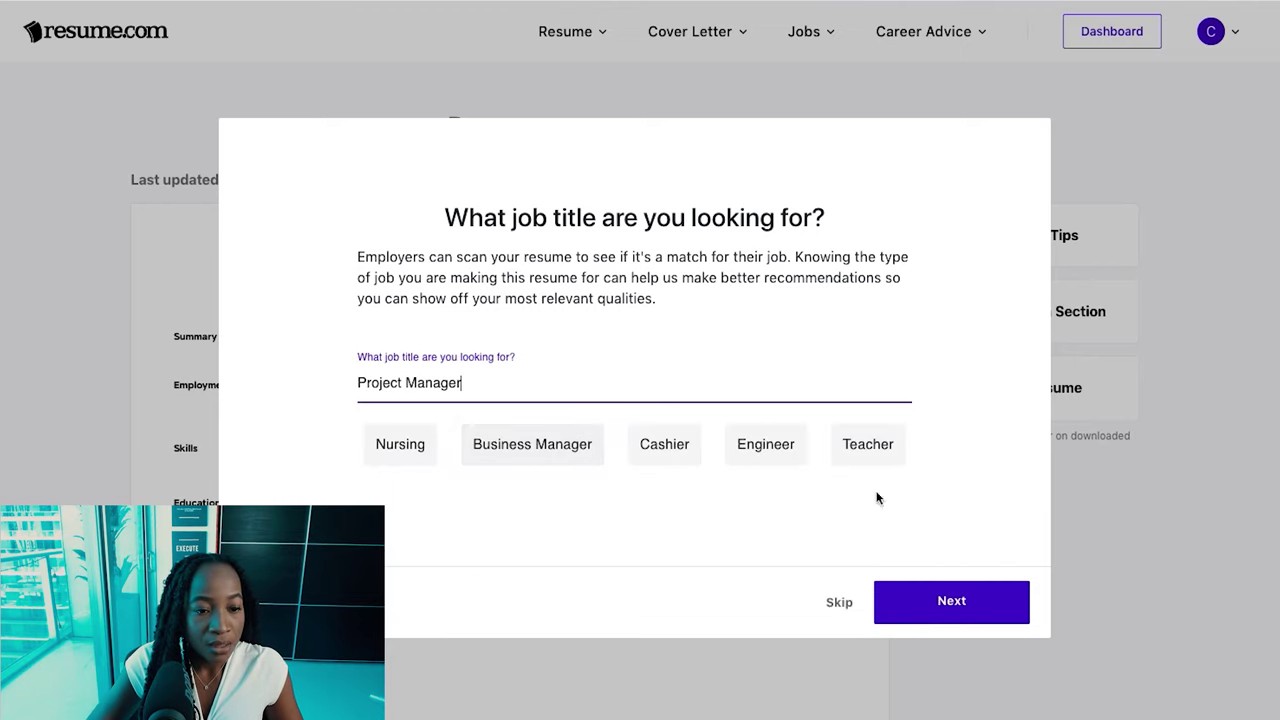
# - Continue with the chosen job title, browse the available resume templates and apply the Vega template to the new resume
pyautogui.click(960, 601)
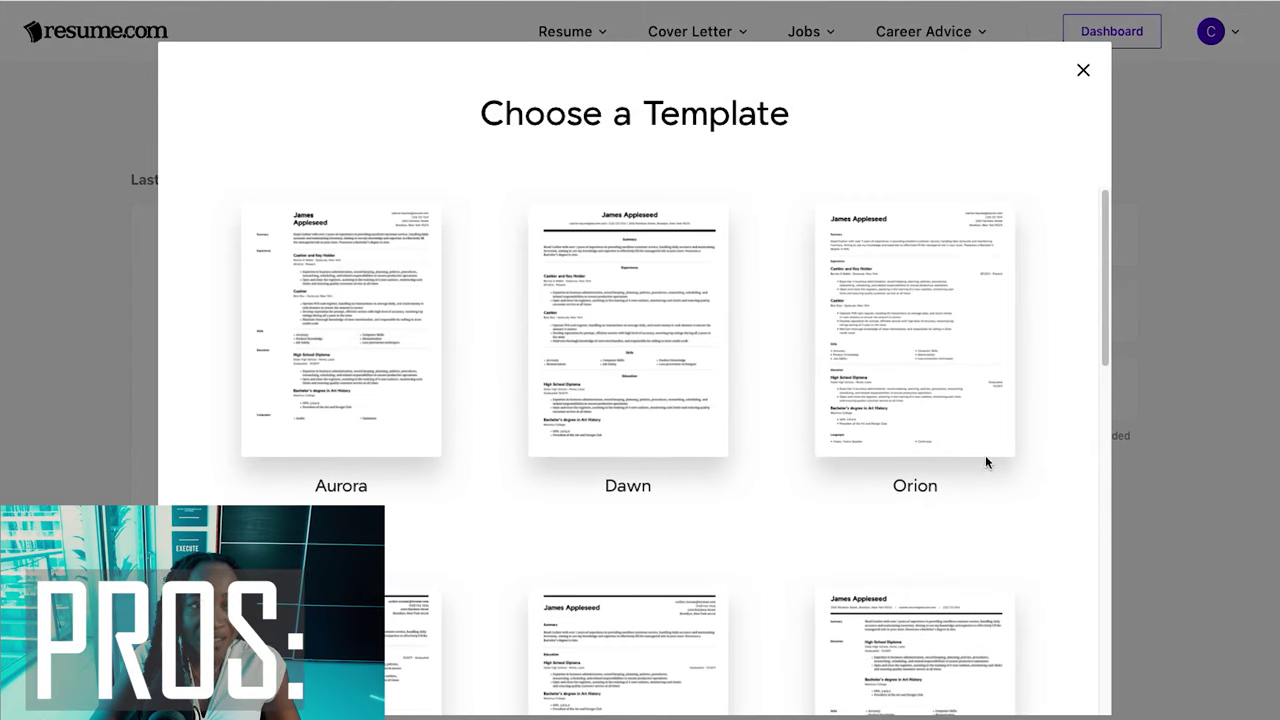
pyautogui.scroll(-3, 362, 438)
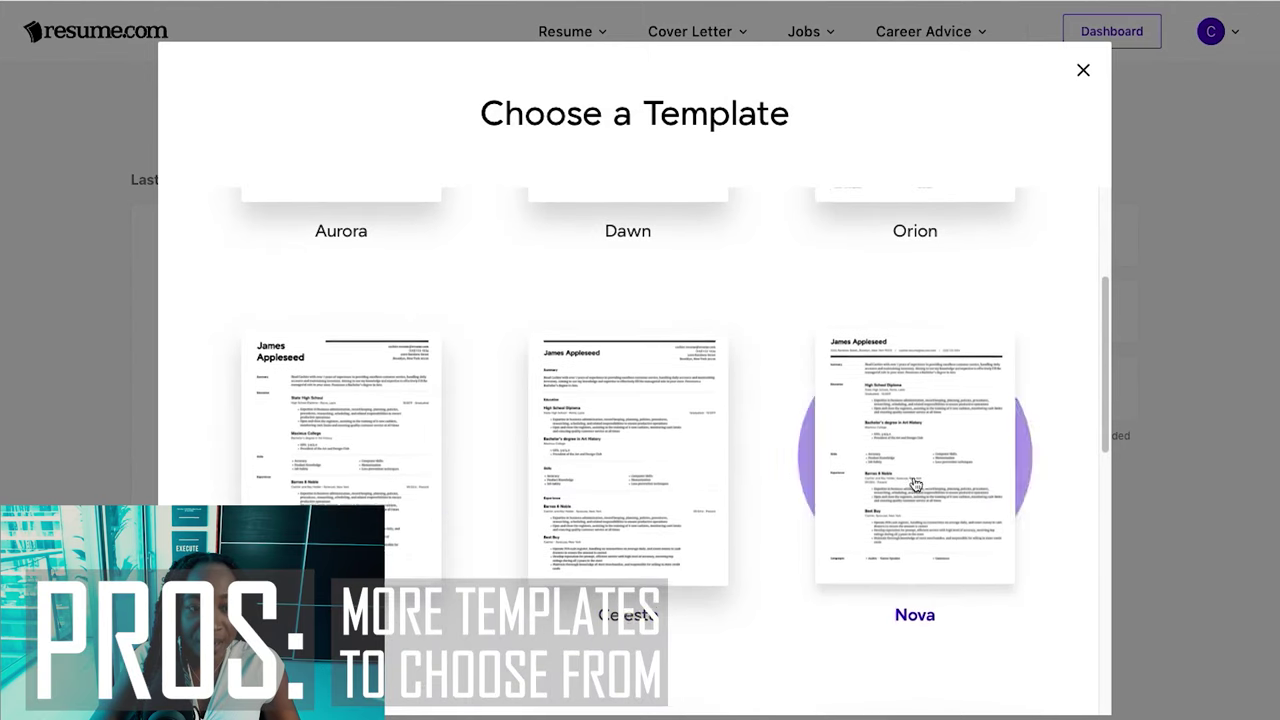
pyautogui.scroll(-2, 914, 486)
pyautogui.scroll(-2, 919, 612)
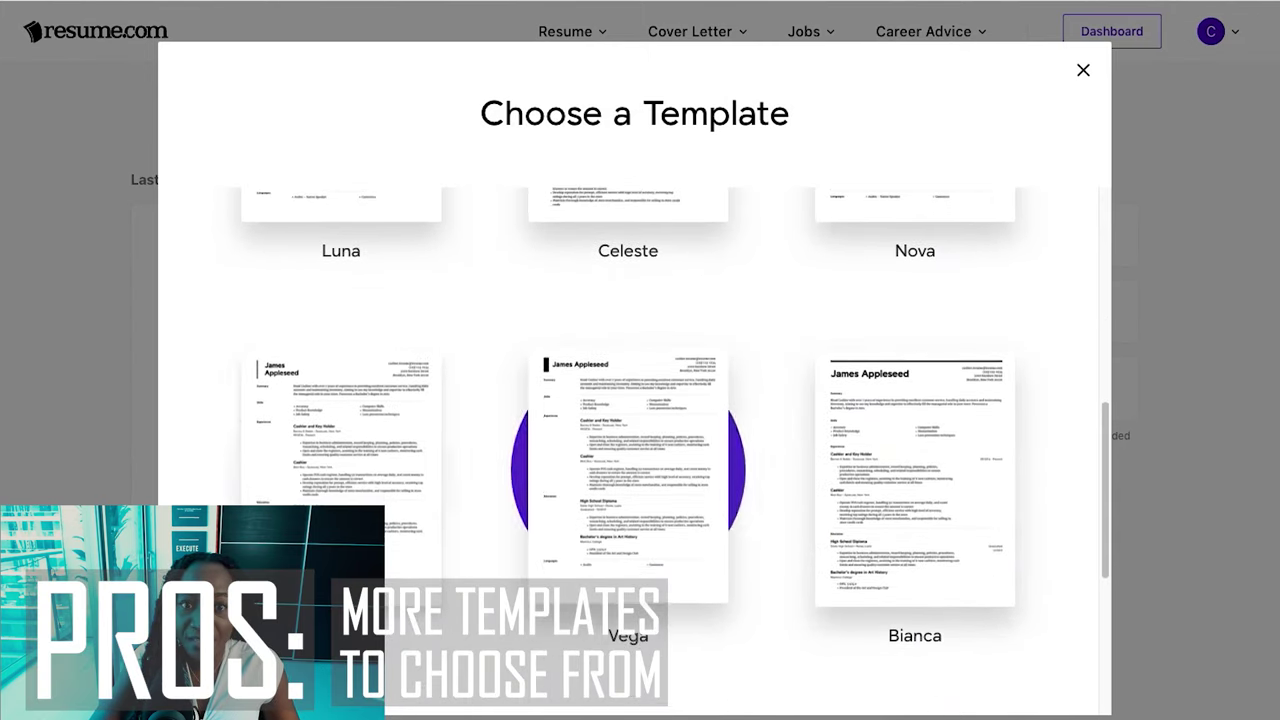
pyautogui.scroll(-3, 340, 480)
pyautogui.scroll(-1, 340, 480)
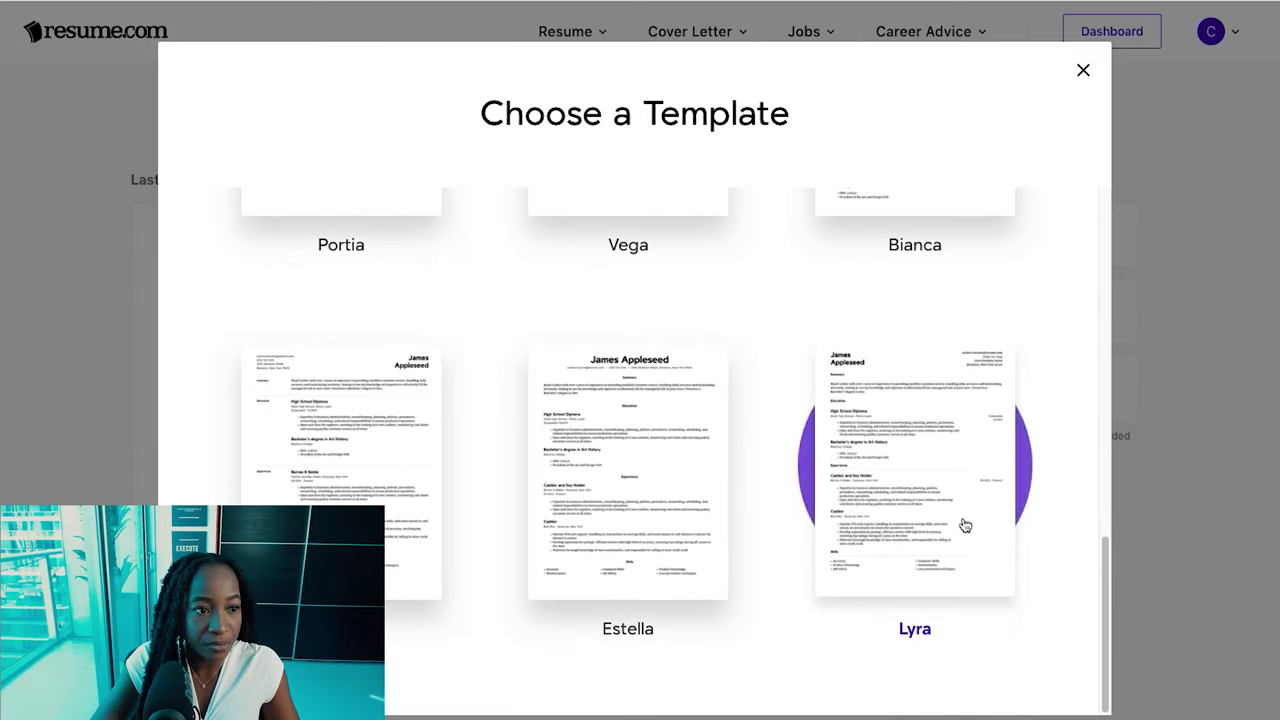
pyautogui.scroll(5, 588, 518)
pyautogui.click(622, 533)
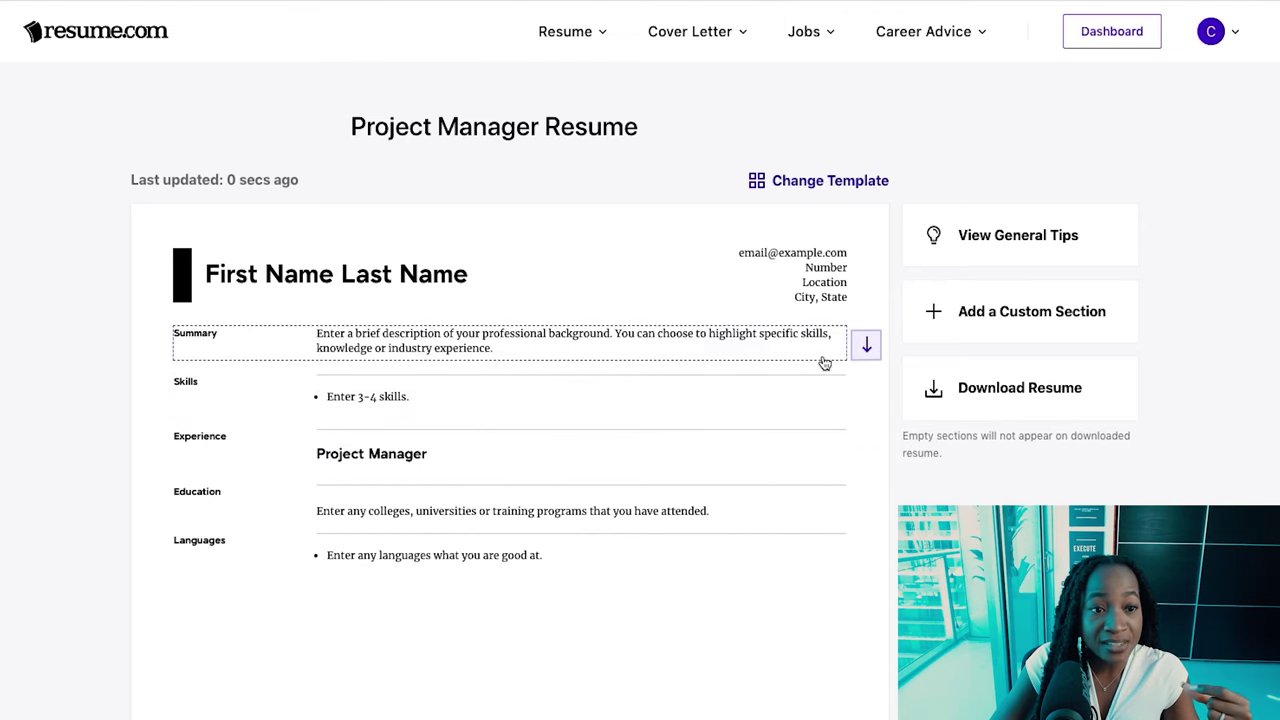
# - Reorder the resume sections so that Summary comes directly after Skills and Education comes last, after Languages
pyautogui.click(866, 348)
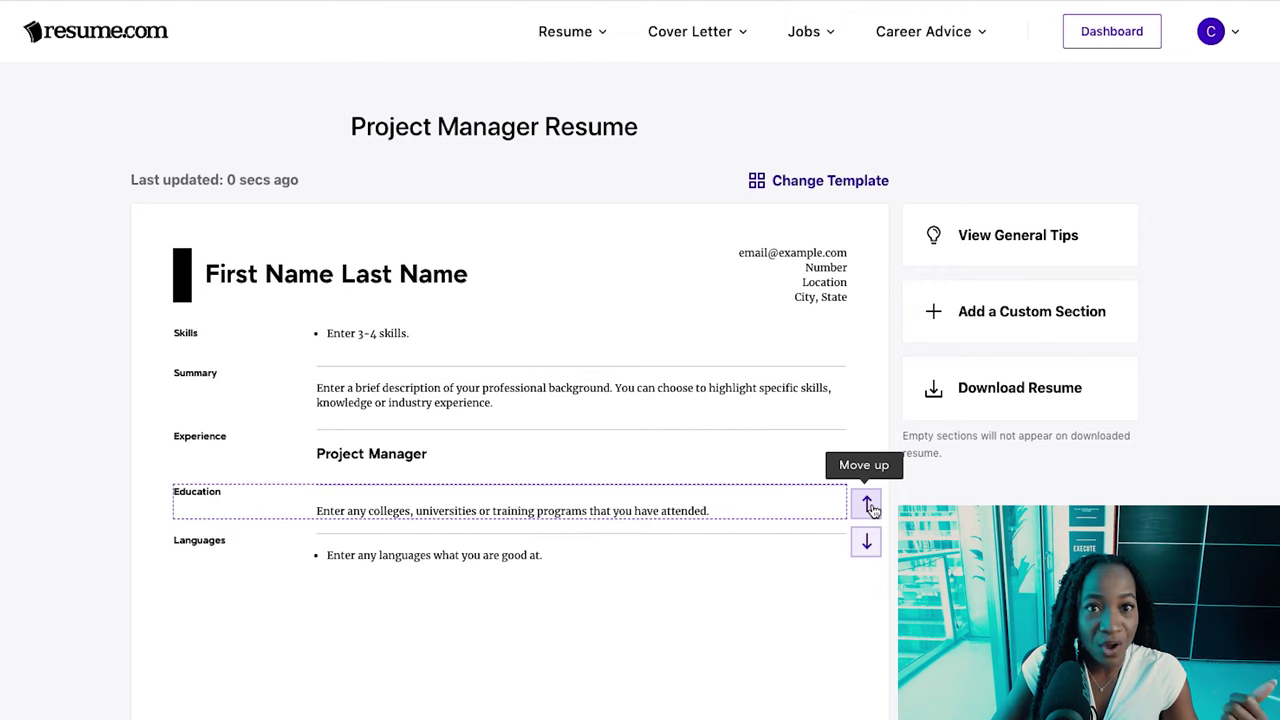
pyautogui.click(868, 506)
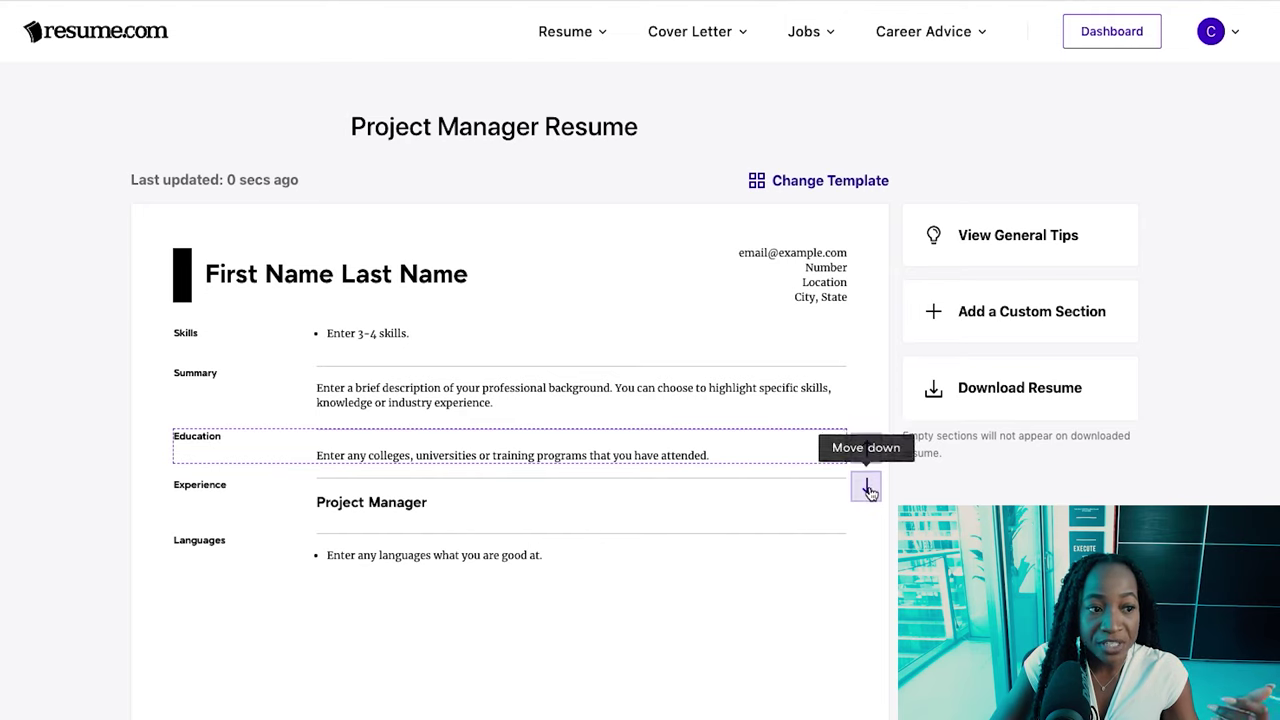
pyautogui.click(868, 489)
pyautogui.click(866, 545)
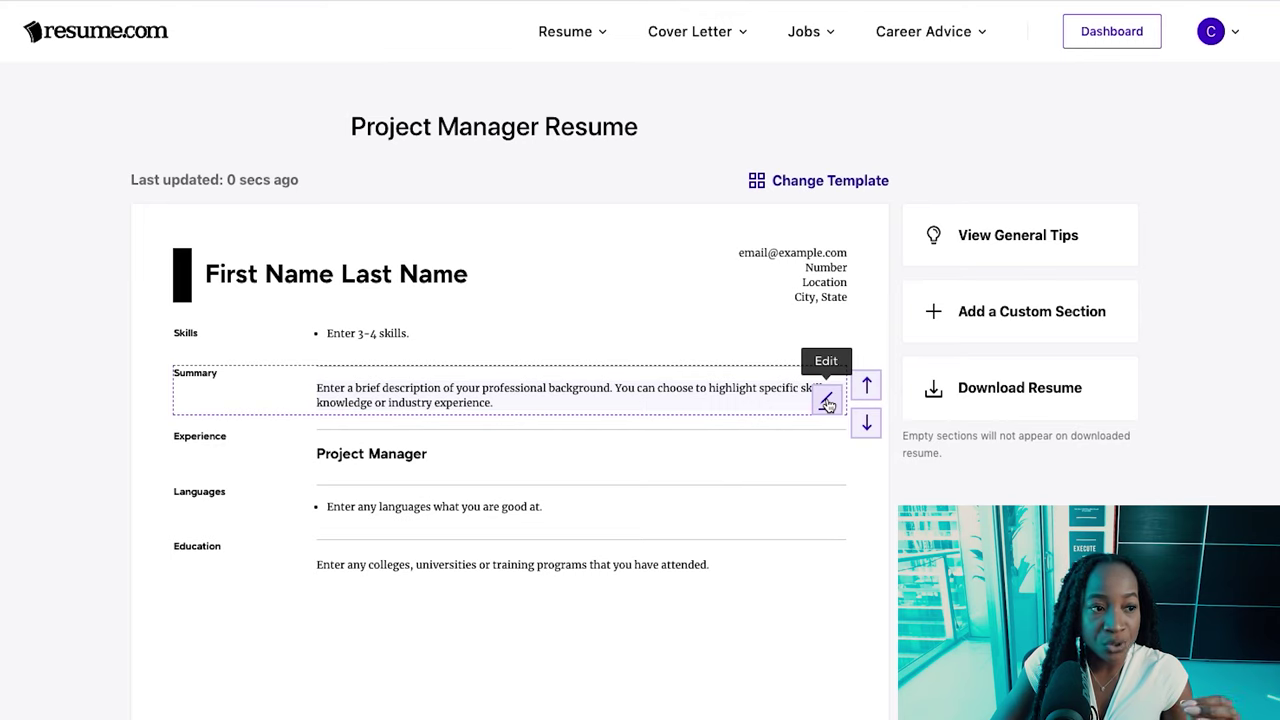
# - Open the Summary section for editing and enter "- Managed a team of 10 people for a $10M project" as its text
pyautogui.click(827, 404)
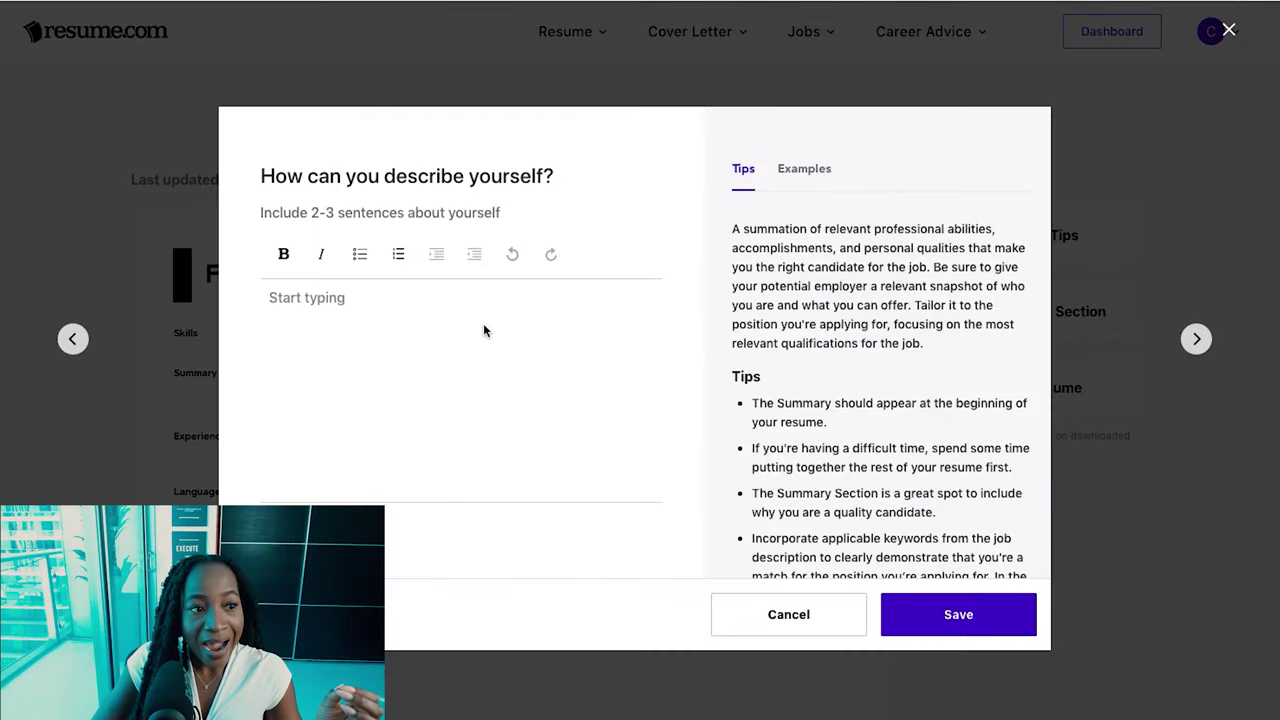
pyautogui.click(298, 304)
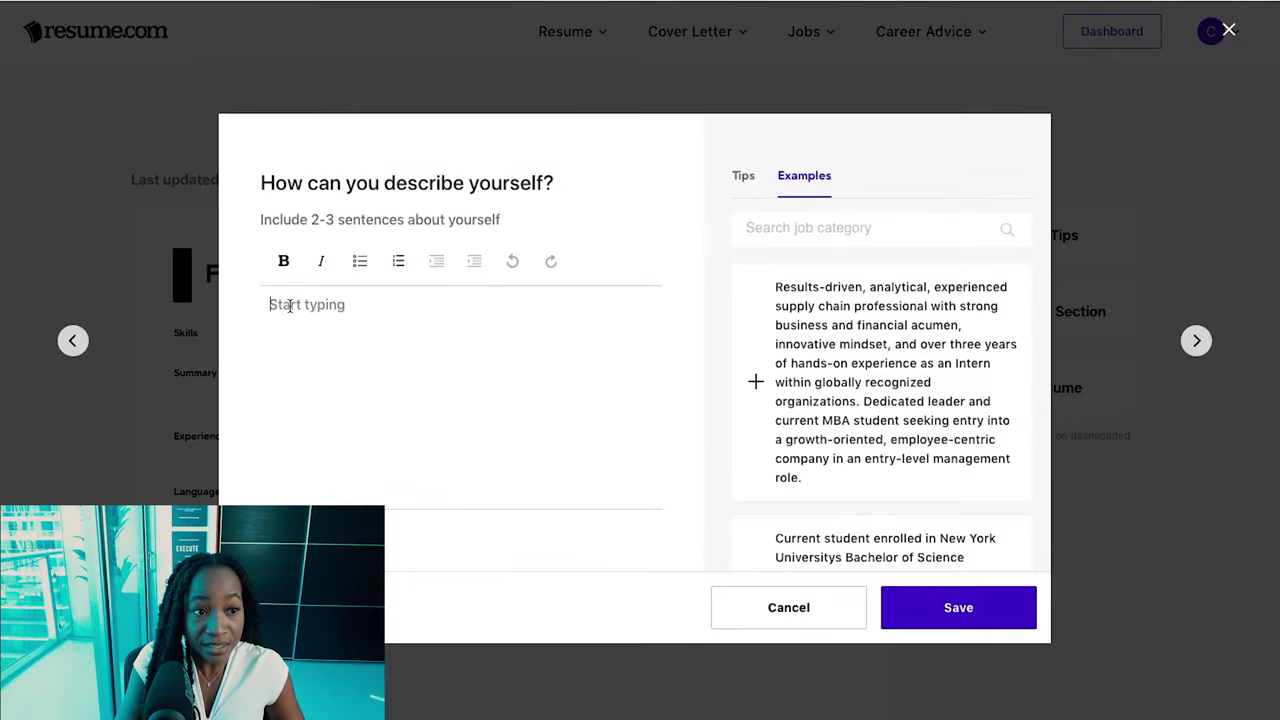
pyautogui.write('-')
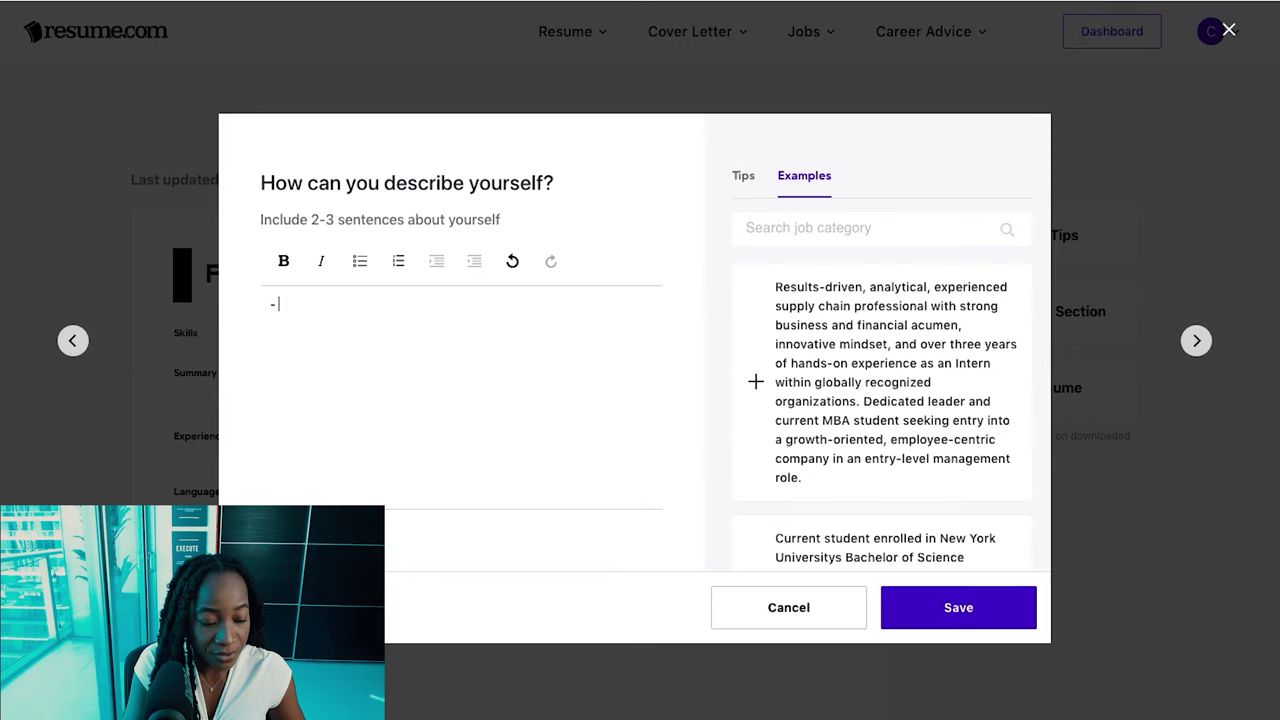
pyautogui.write(' Managed a te')
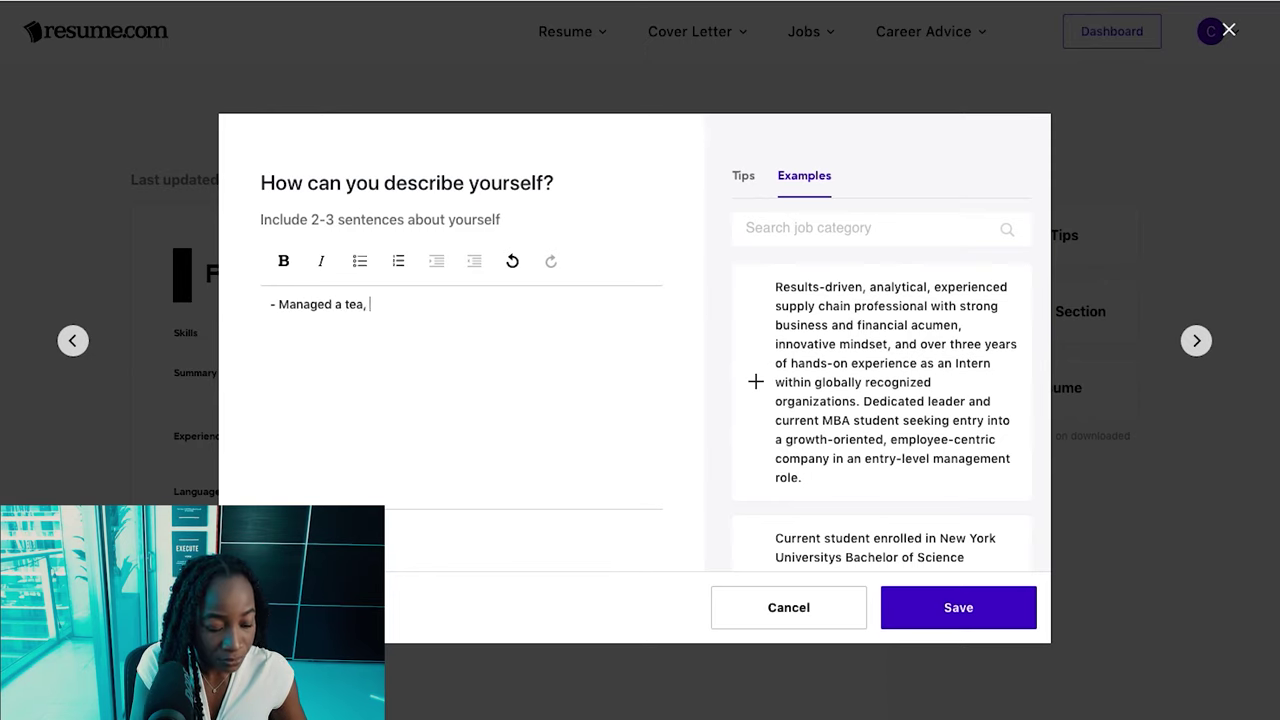
pyautogui.write('am of 10 people for a $10M project')
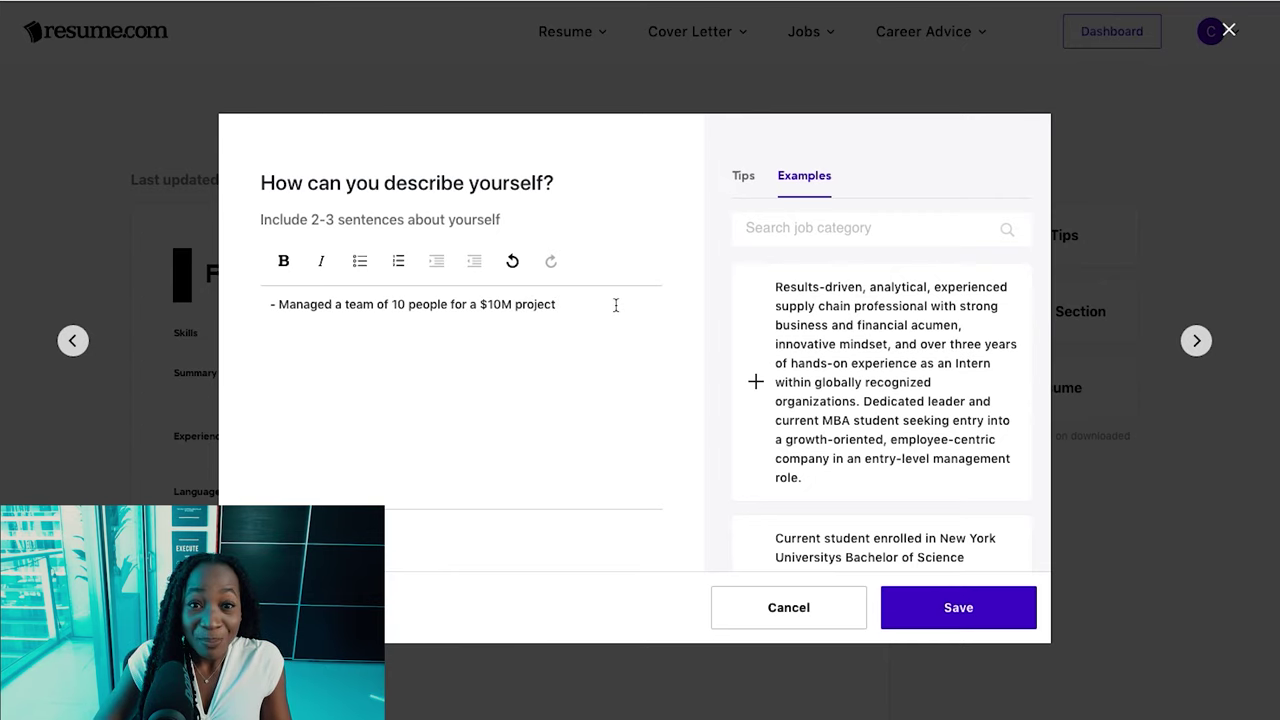
# - Read the writing tips for the Summary section and browse the example summaries offered for it
pyautogui.click(743, 175)
pyautogui.click(791, 176)
pyautogui.click(748, 175)
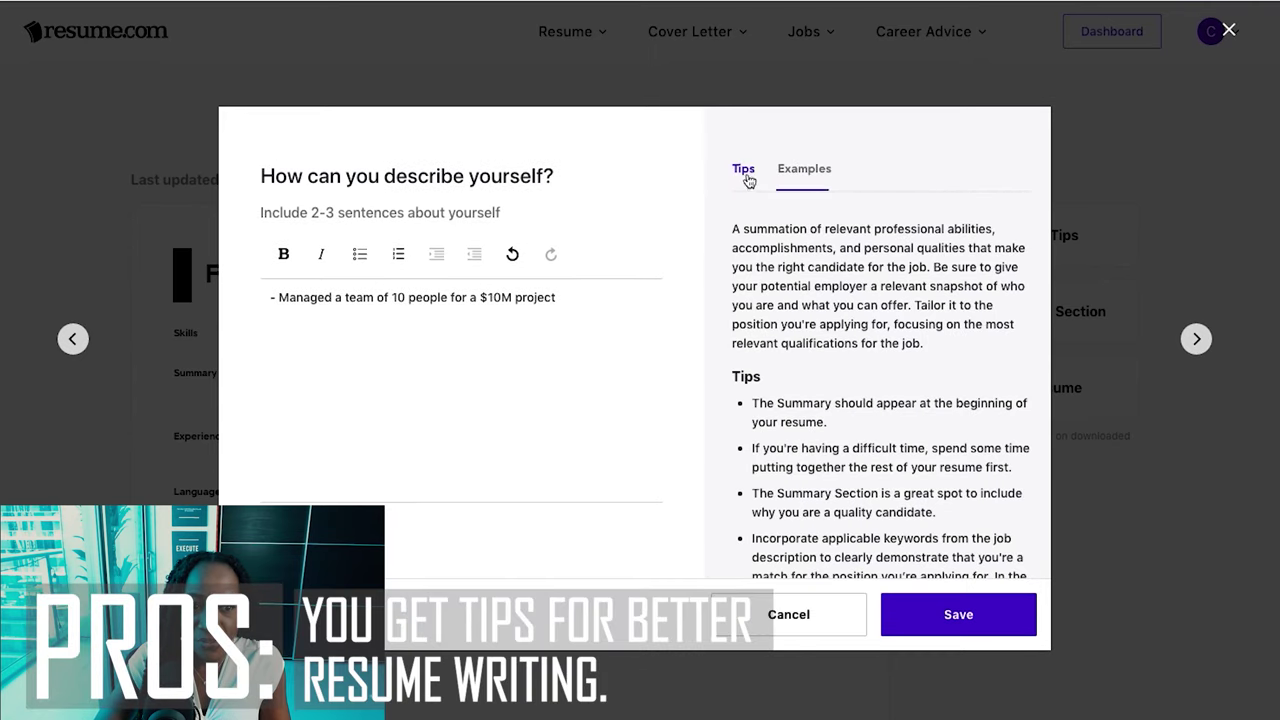
pyautogui.scroll(-1, 877, 318)
pyautogui.scroll(1, 876, 306)
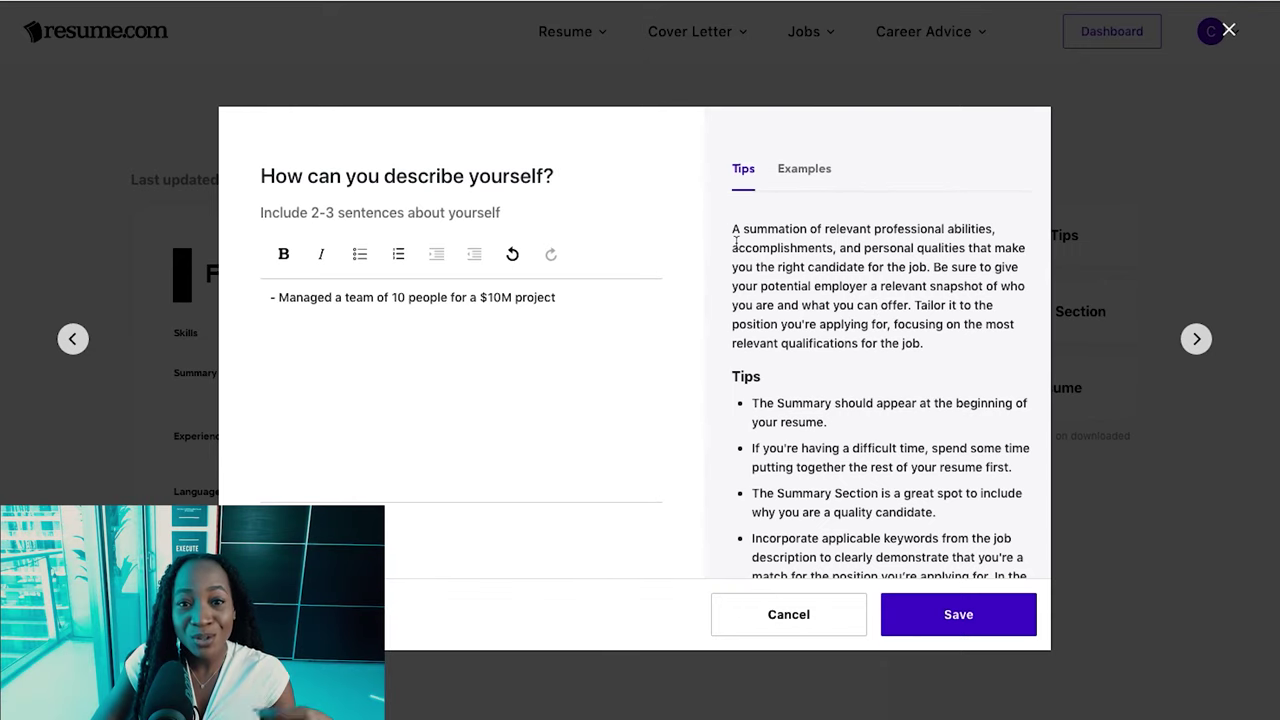
pyautogui.scroll(-5, 858, 410)
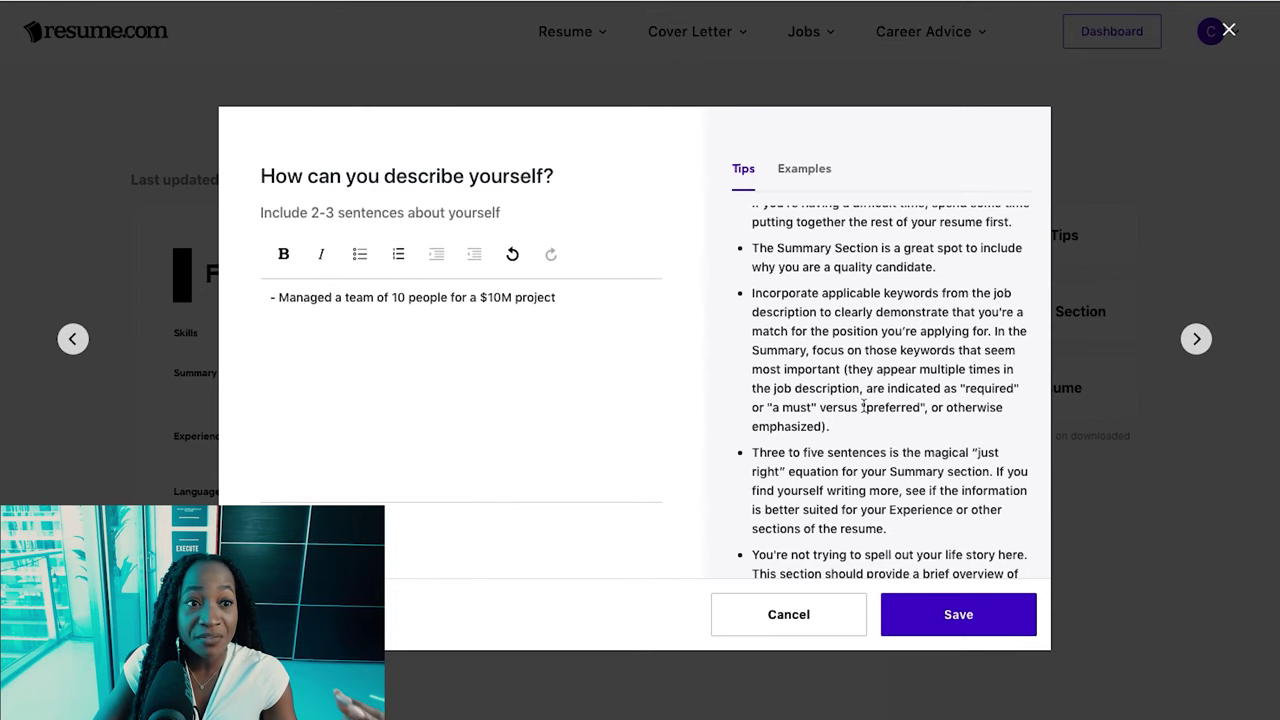
pyautogui.scroll(5, 862, 407)
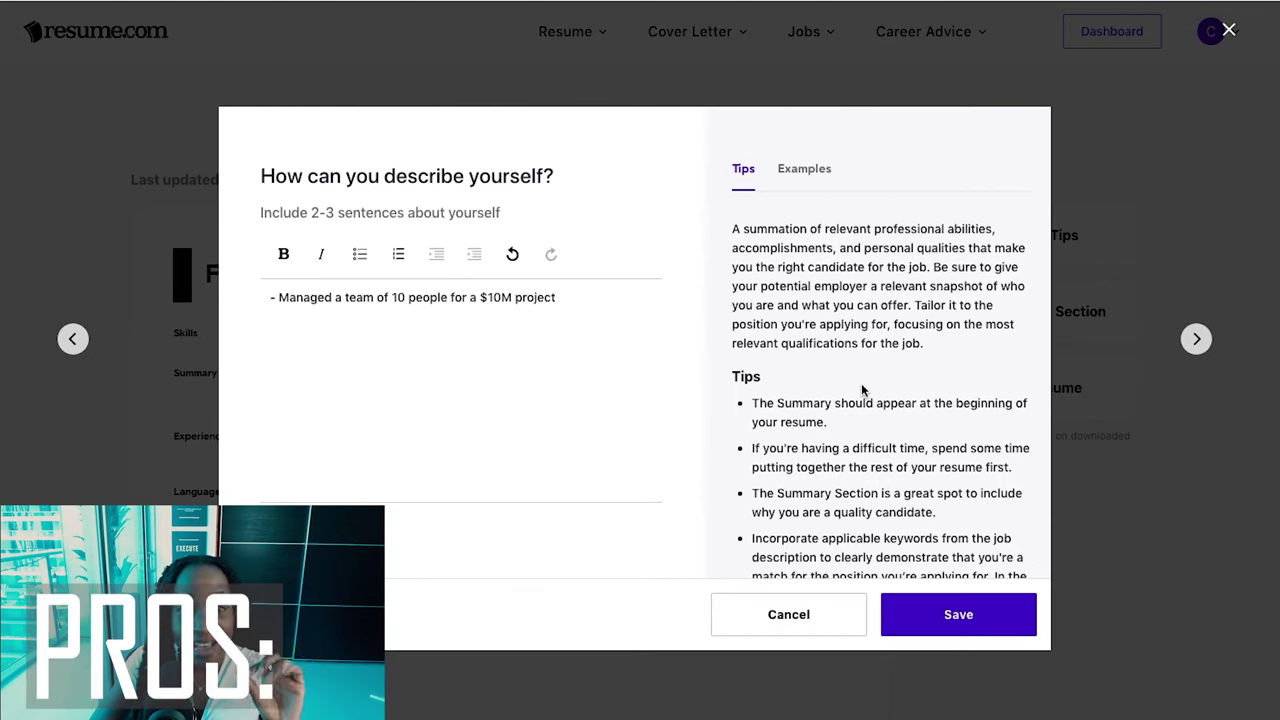
pyautogui.click(805, 172)
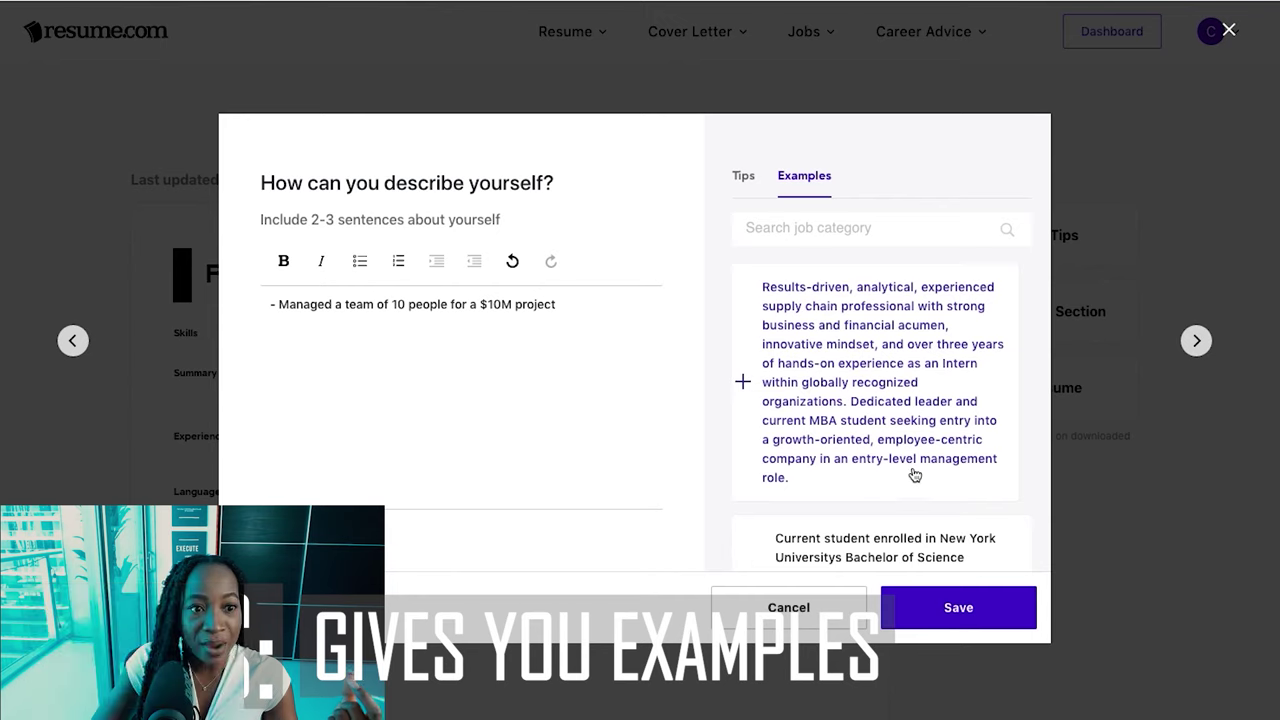
pyautogui.scroll(-1, 850, 430)
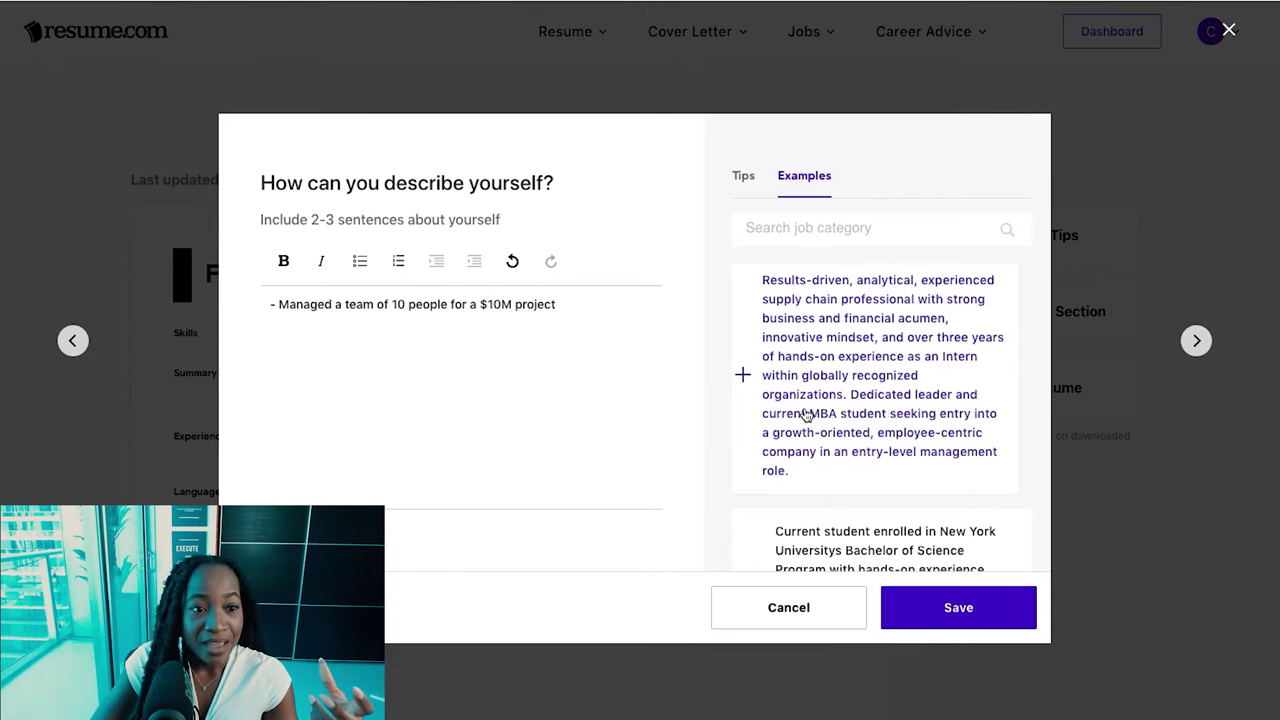
pyautogui.scroll(-5, 808, 418)
pyautogui.scroll(-5, 905, 423)
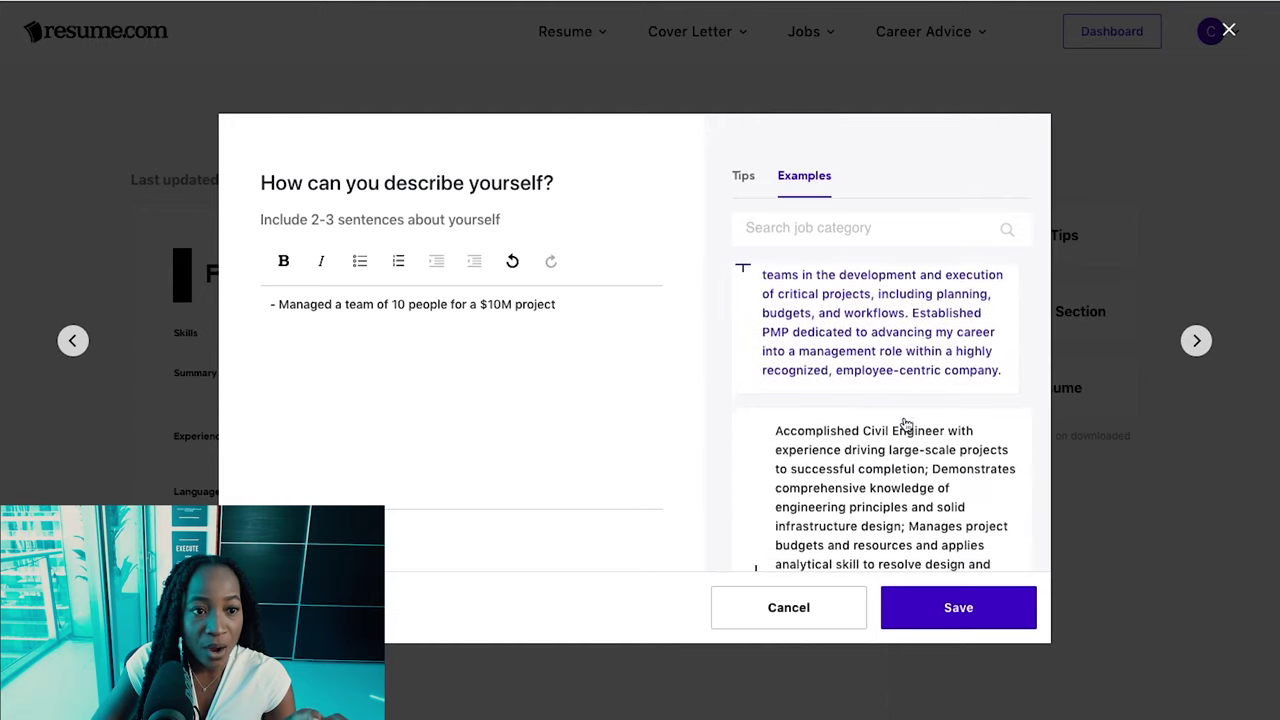
# - Filter the example summaries by Banking & Finance, use the detail-oriented Banking Analyst example as the summary text and save it
pyautogui.click(833, 228)
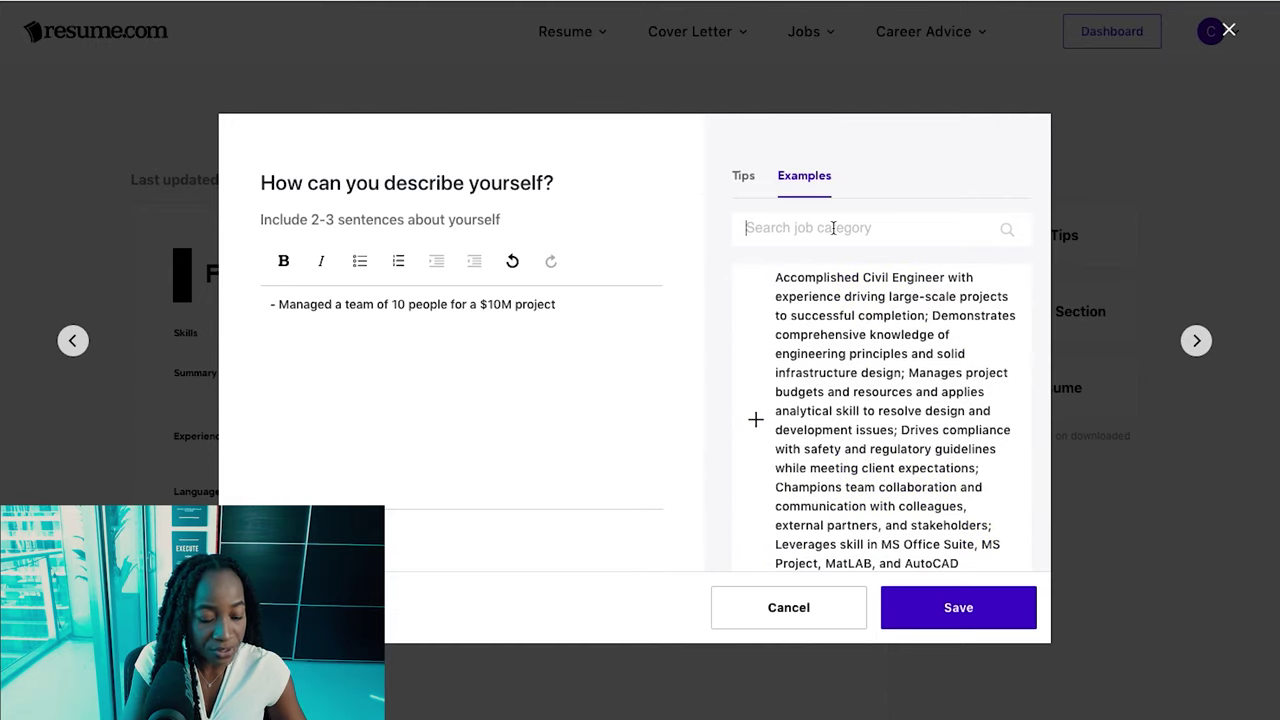
pyautogui.write('bu')
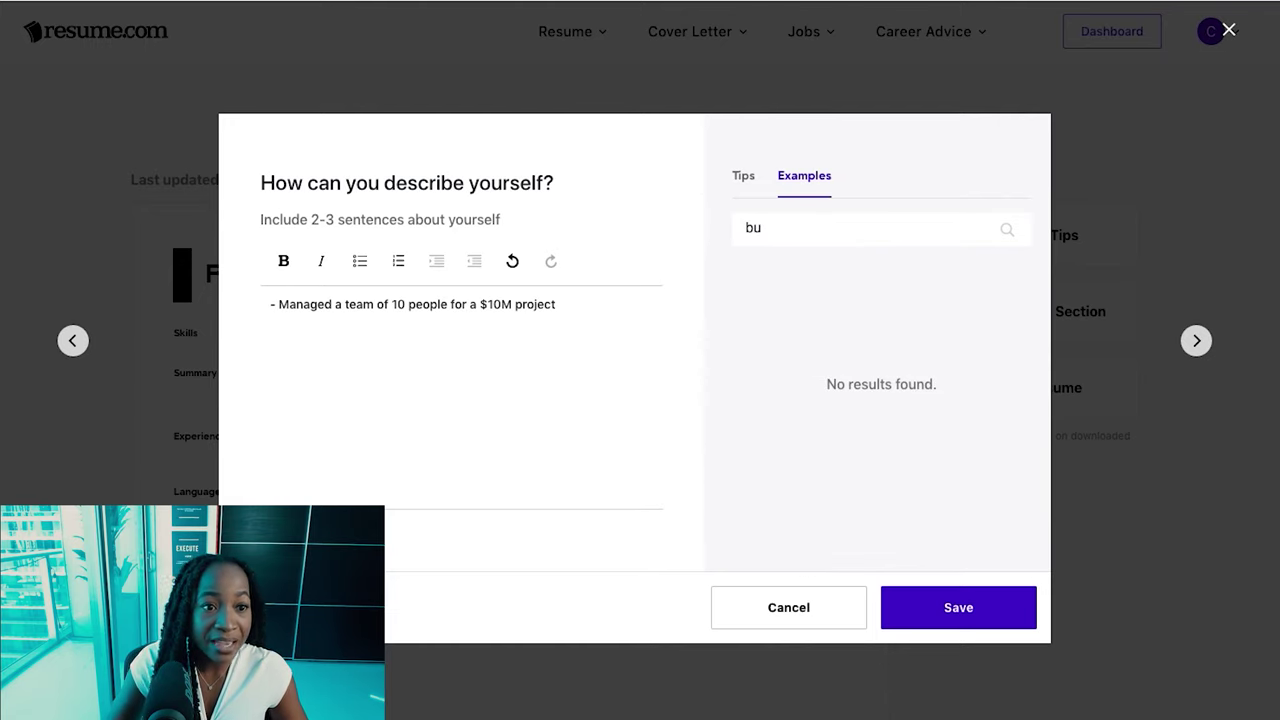
pyautogui.press('BackSpace')
pyautogui.click(846, 270)
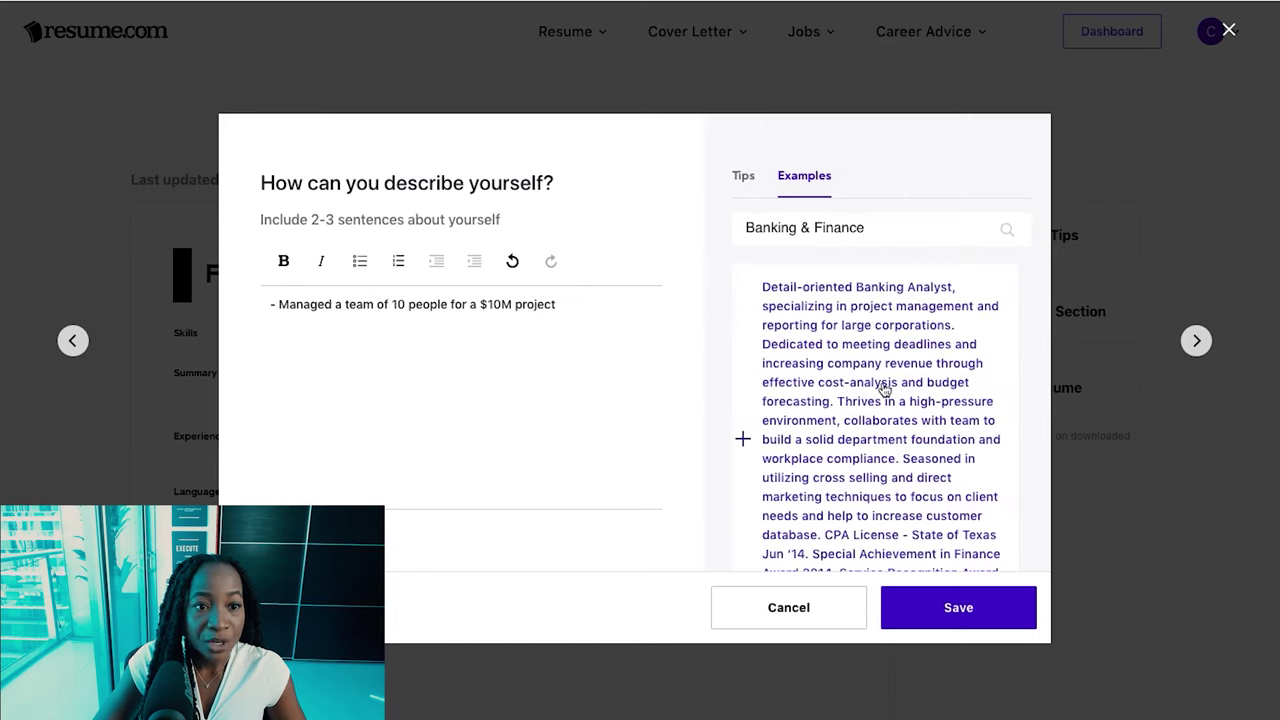
pyautogui.scroll(-2, 886, 390)
pyautogui.scroll(-6, 891, 390)
pyautogui.scroll(7, 897, 391)
pyautogui.scroll(2, 893, 395)
pyautogui.click(745, 435)
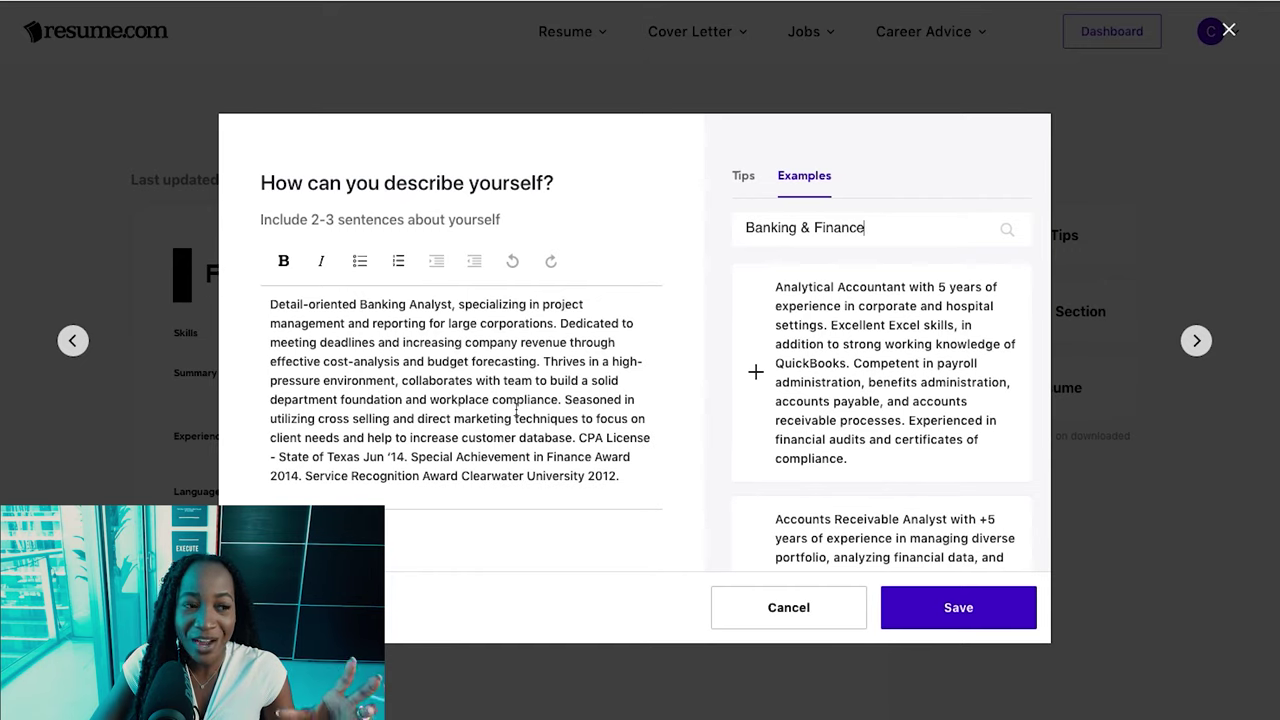
pyautogui.click(953, 609)
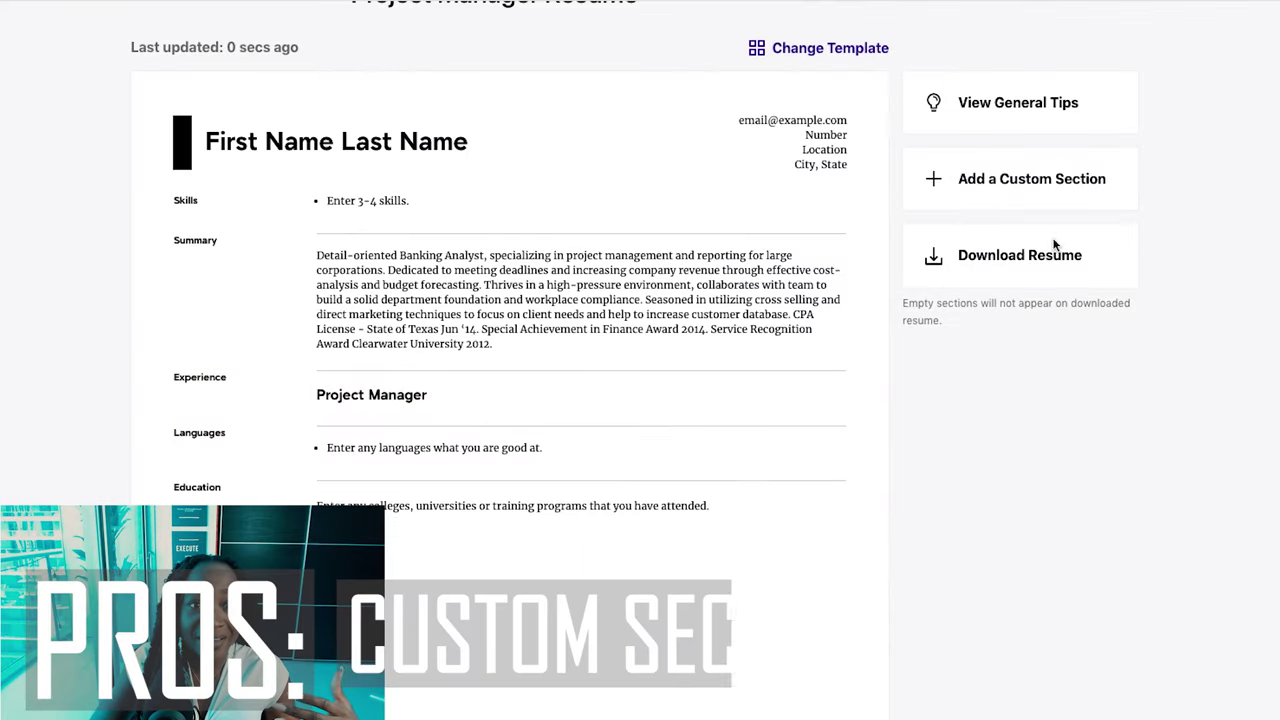
# - Add a custom section named Accomplishments to the resume and save it with an empty description
pyautogui.click(972, 183)
pyautogui.click(598, 370)
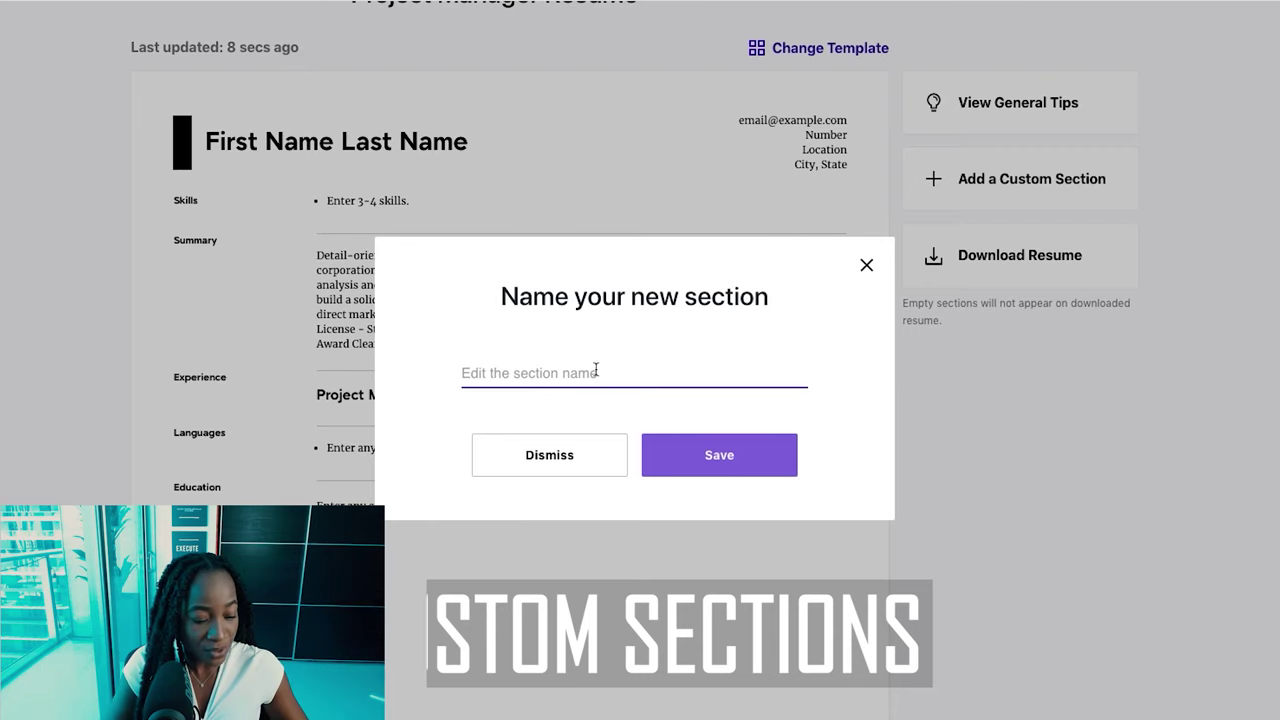
pyautogui.write('accomp')
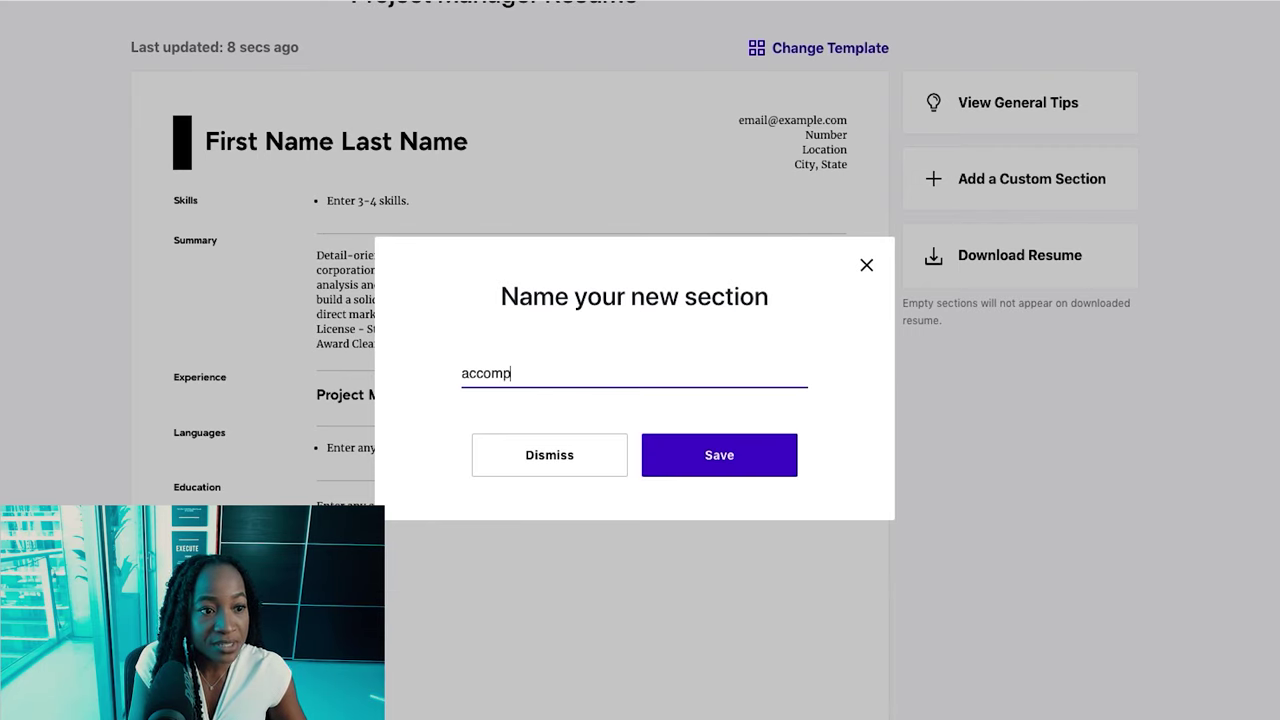
pyautogui.press('BackSpace')
pyautogui.press('BackSpace')
pyautogui.press('BackSpace')
pyautogui.write('A')
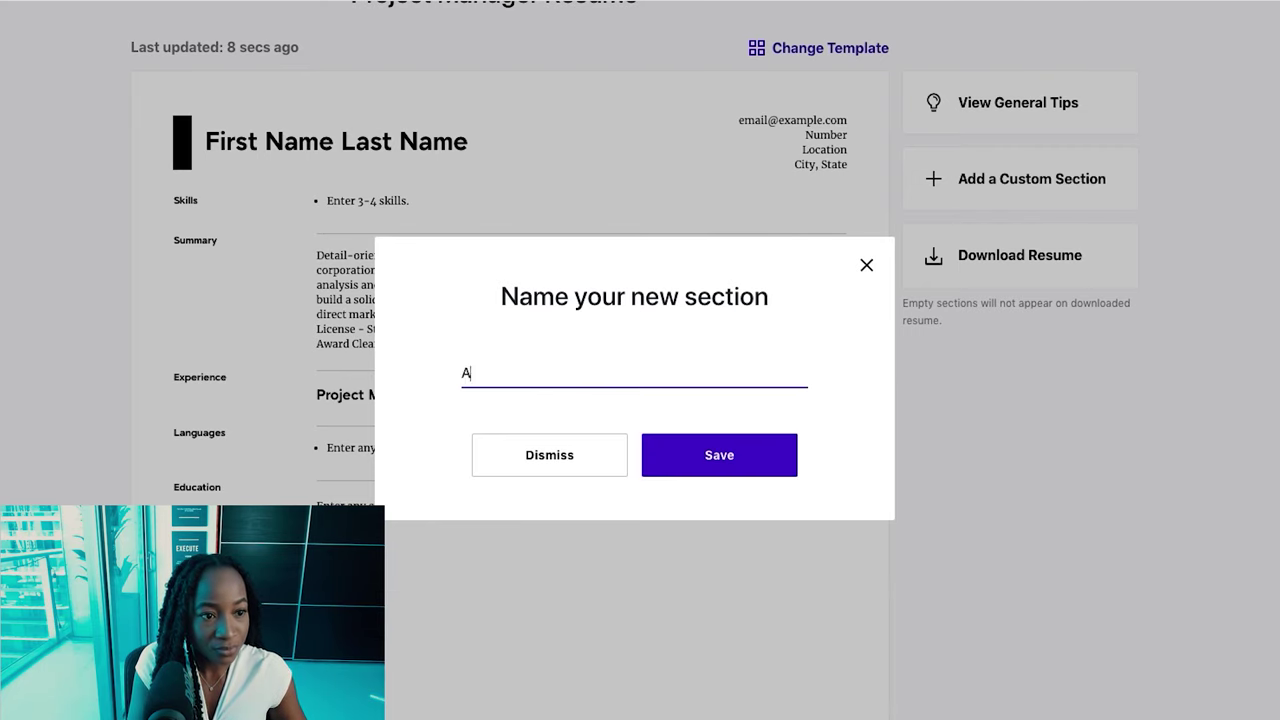
pyautogui.write('ccomplishments')
pyautogui.click(749, 462)
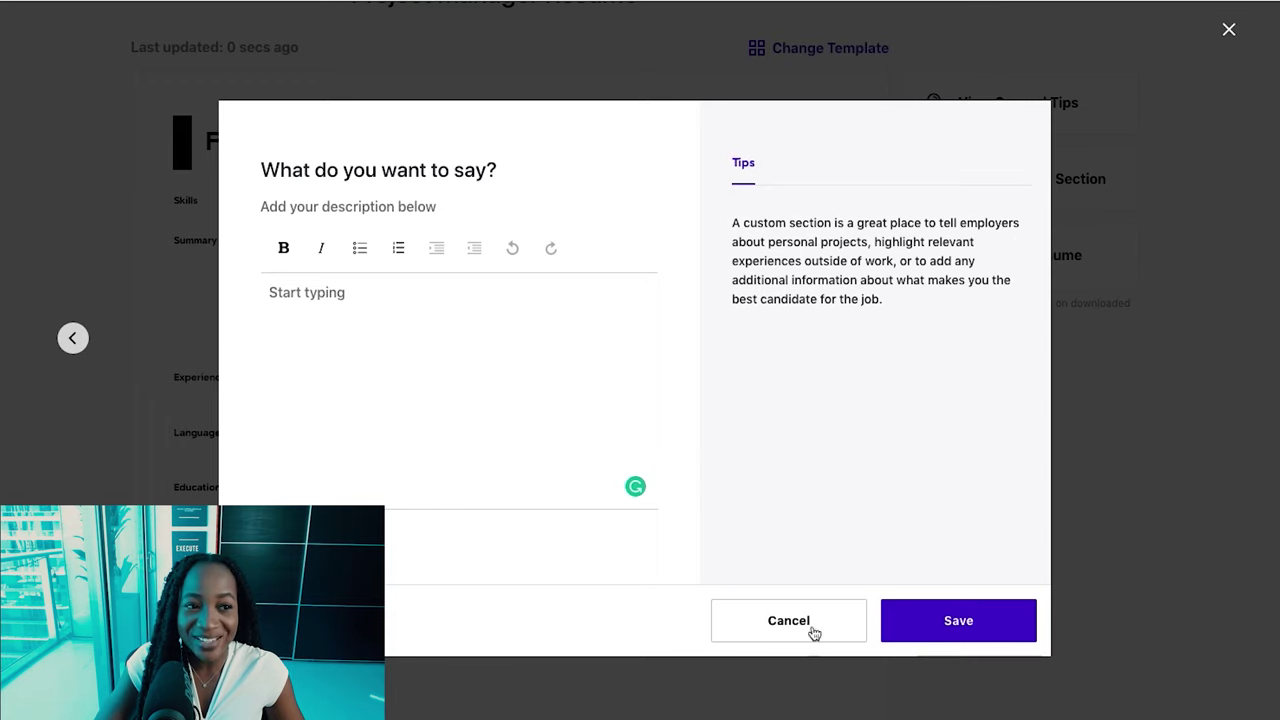
pyautogui.click(927, 628)
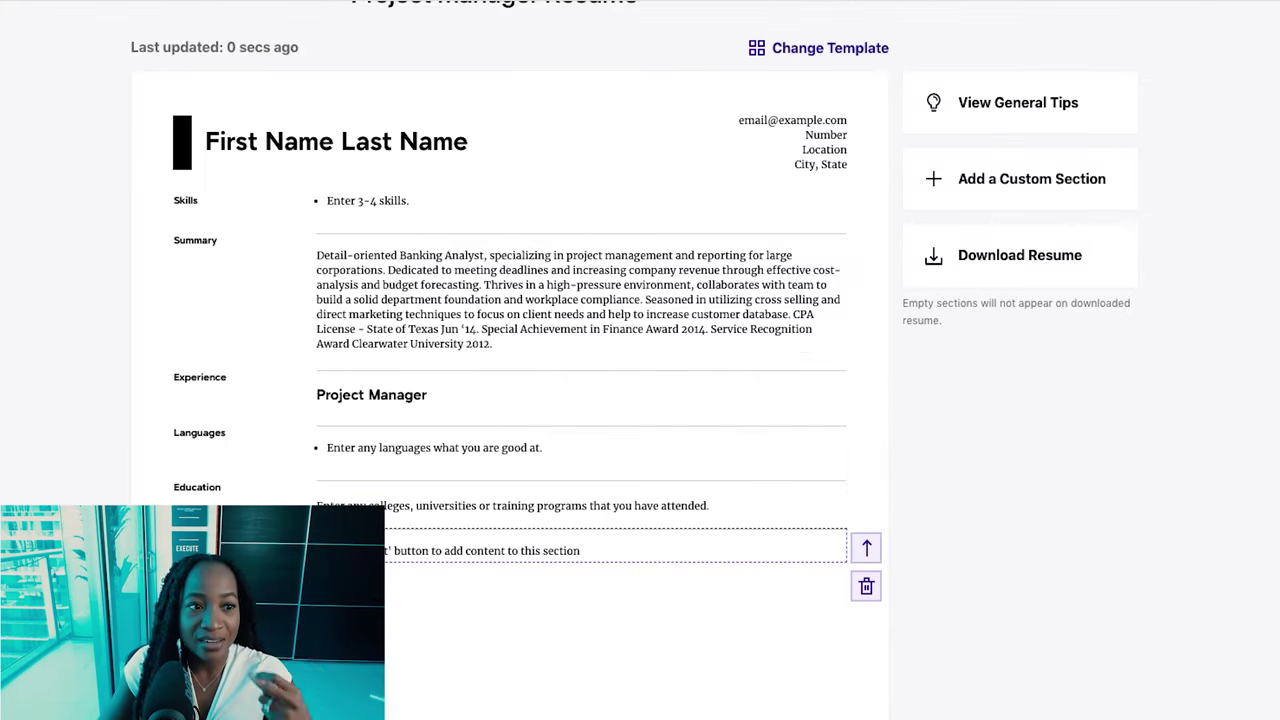
# - Open the general resume tips and read the advice on conciseness, consistent formatting, section order and resume length
pyautogui.scroll(2, 840, 540)
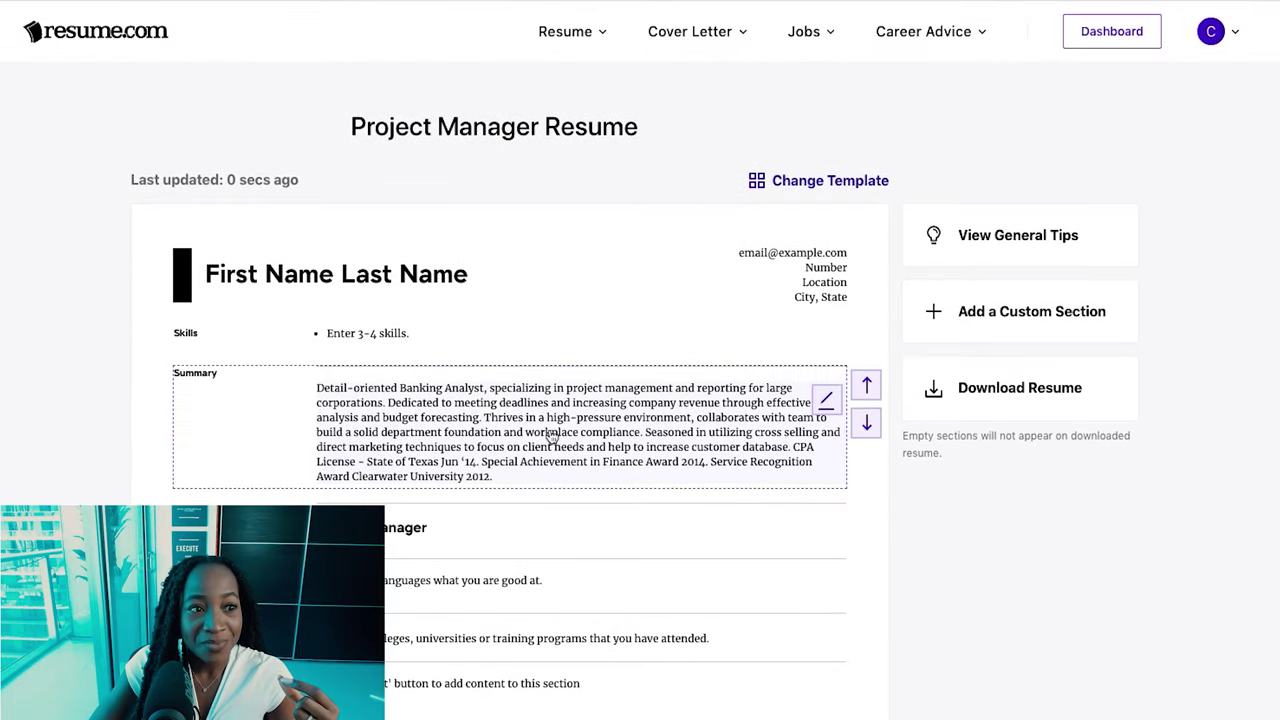
pyautogui.click(1062, 237)
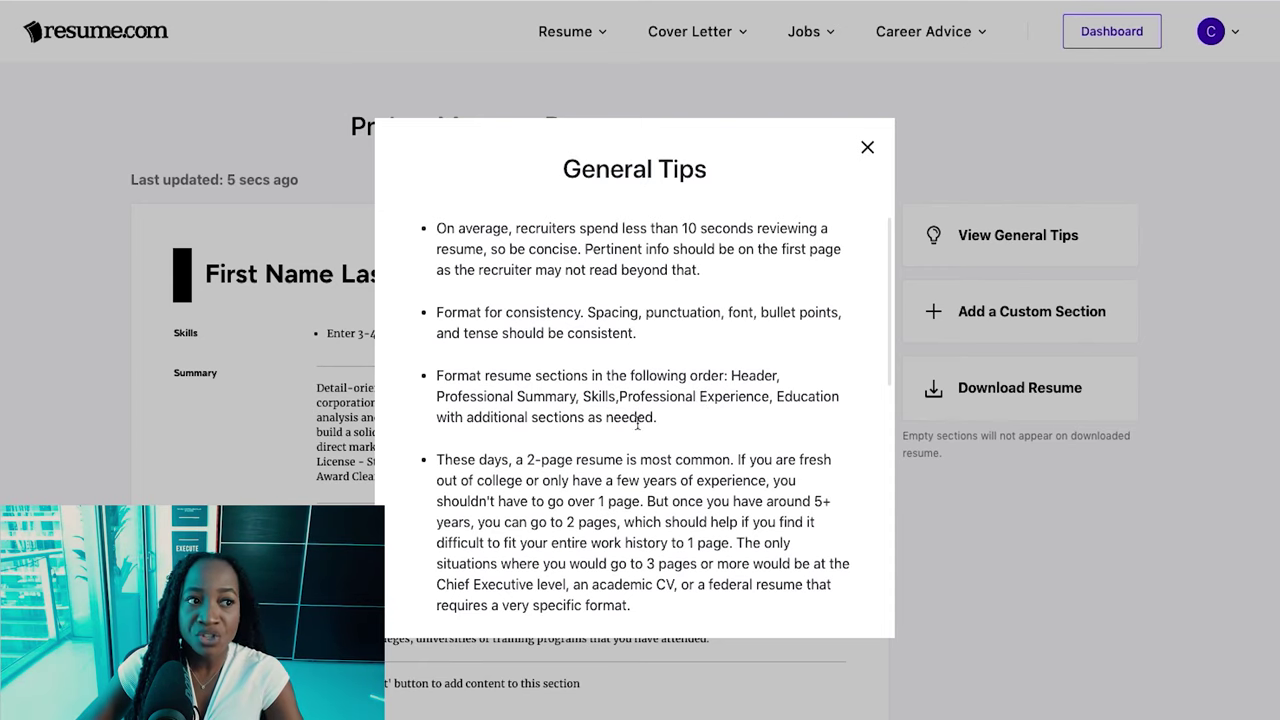
pyautogui.scroll(-3, 678, 385)
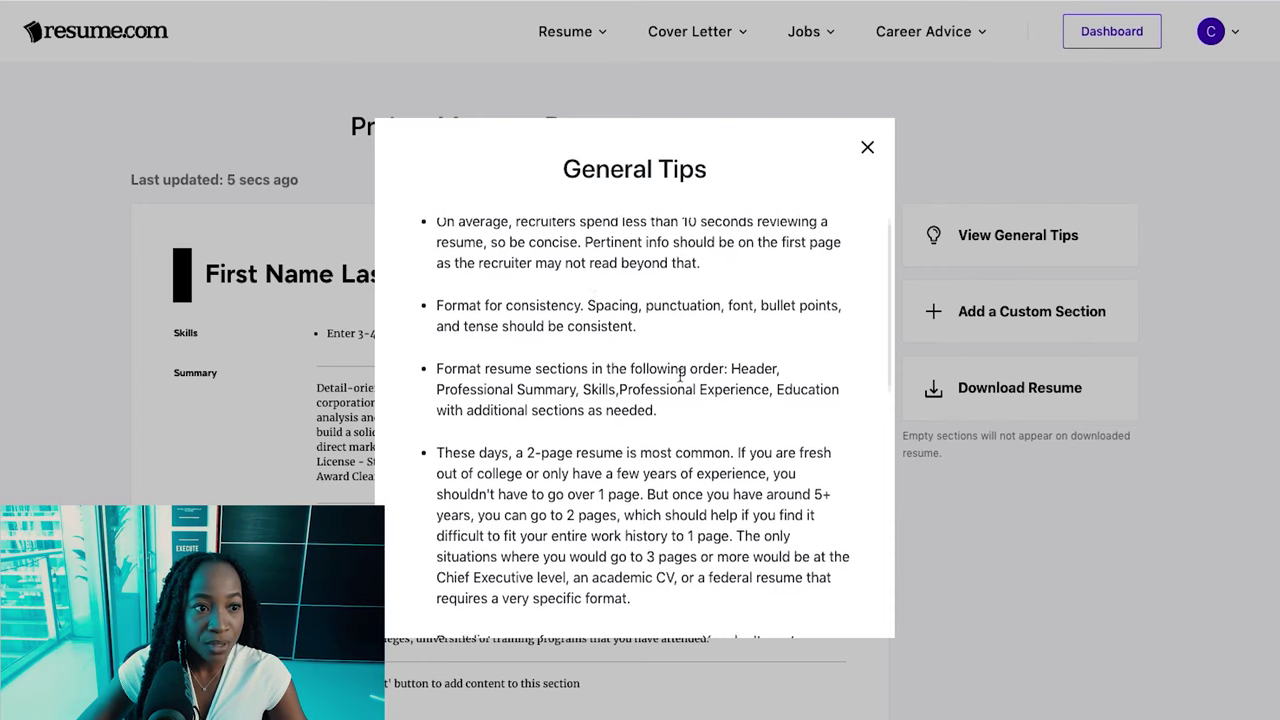
pyautogui.scroll(3, 620, 352)
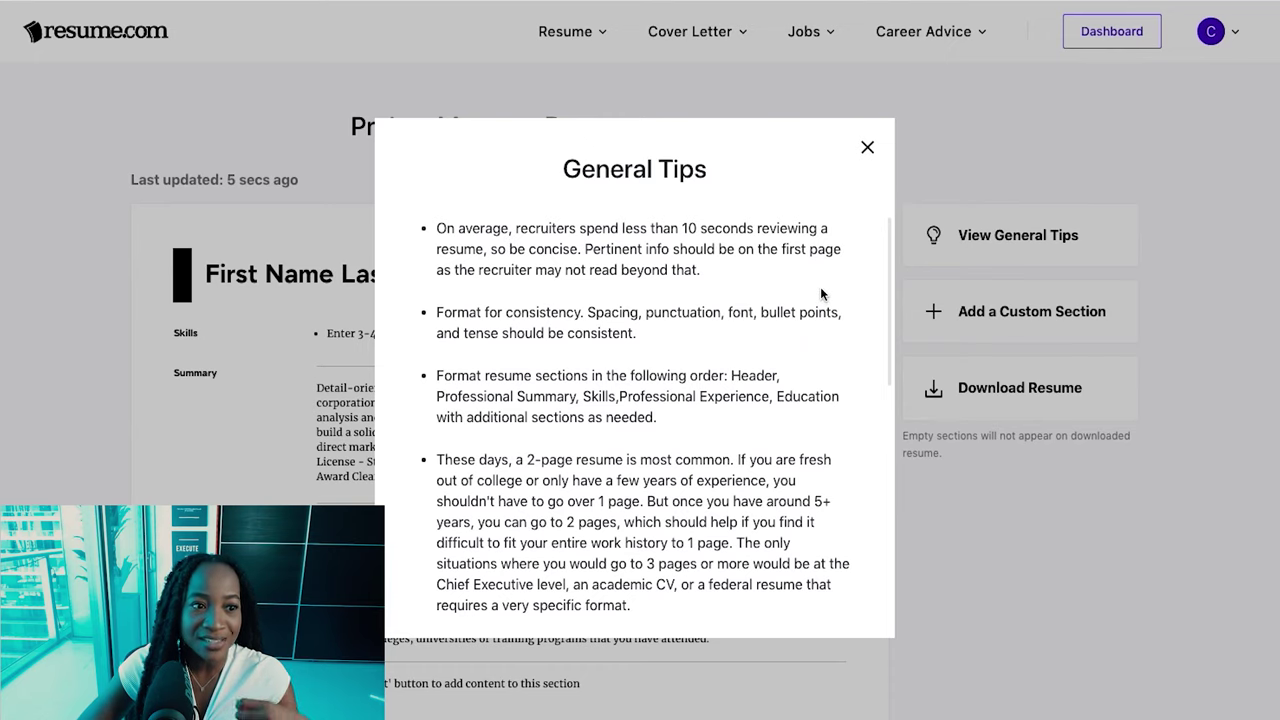
pyautogui.scroll(-2, 815, 305)
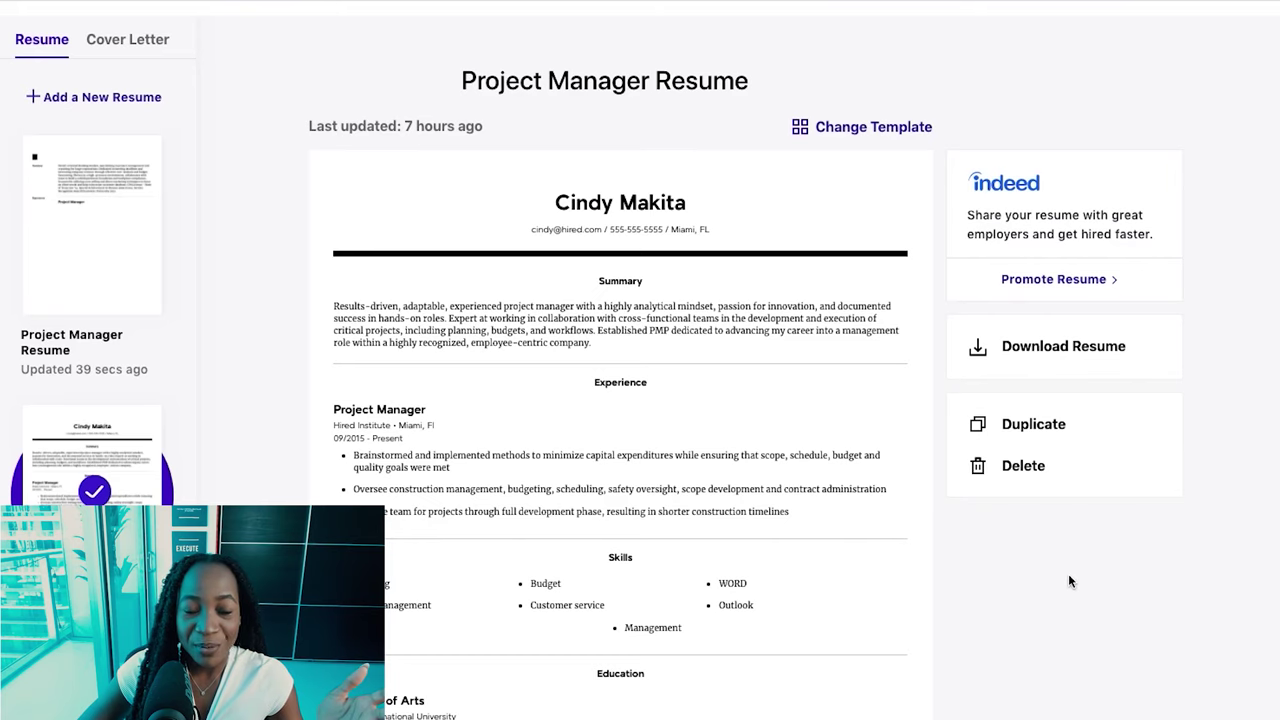
# - Download the Project Manager resume as a PDF
pyautogui.click(983, 350)
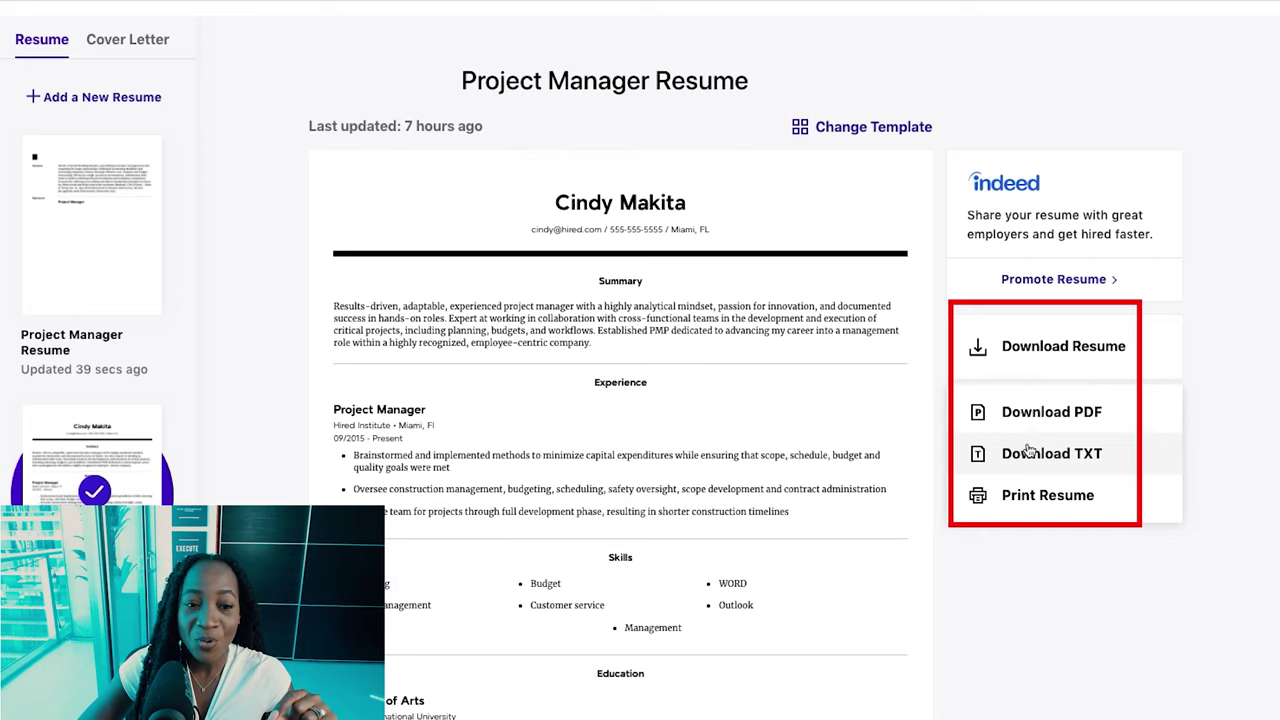
pyautogui.click(1049, 418)
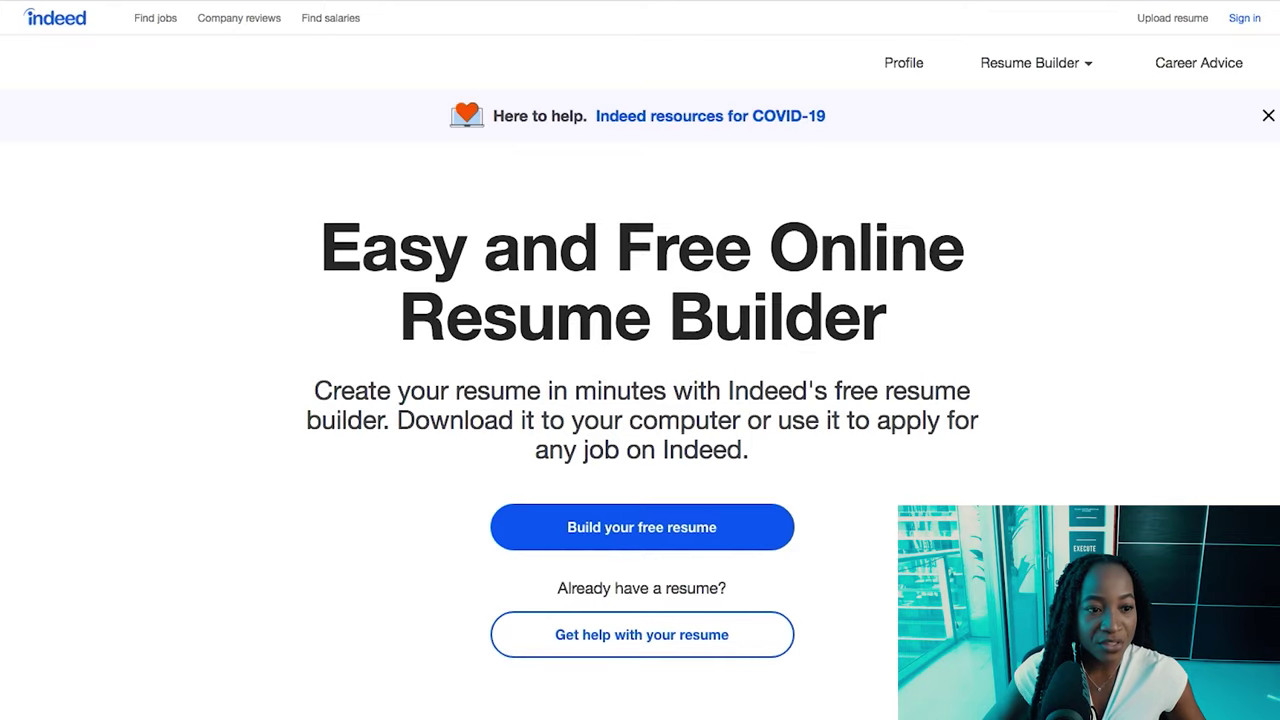
# - Start a free resume in Indeed's resume builder and preview the Creative and Boxed templates before applying Simple
pyautogui.click(621, 528)
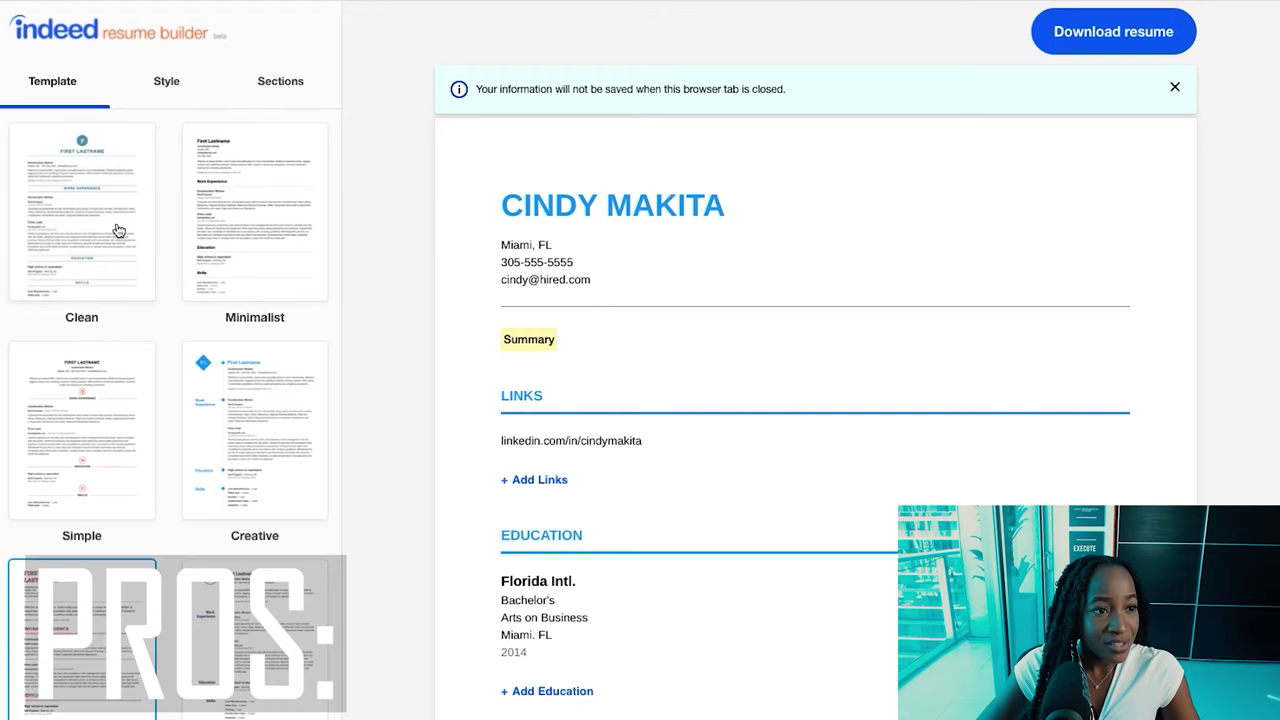
pyautogui.scroll(-1, 112, 230)
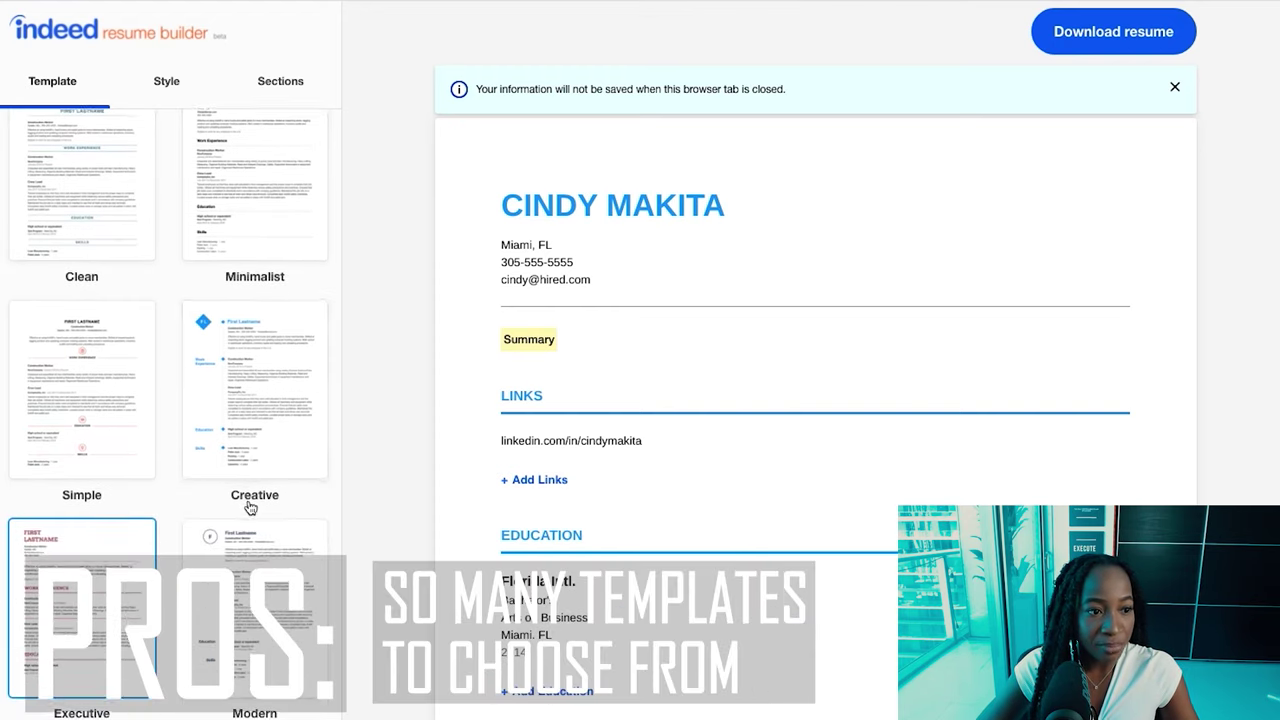
pyautogui.scroll(-4, 255, 495)
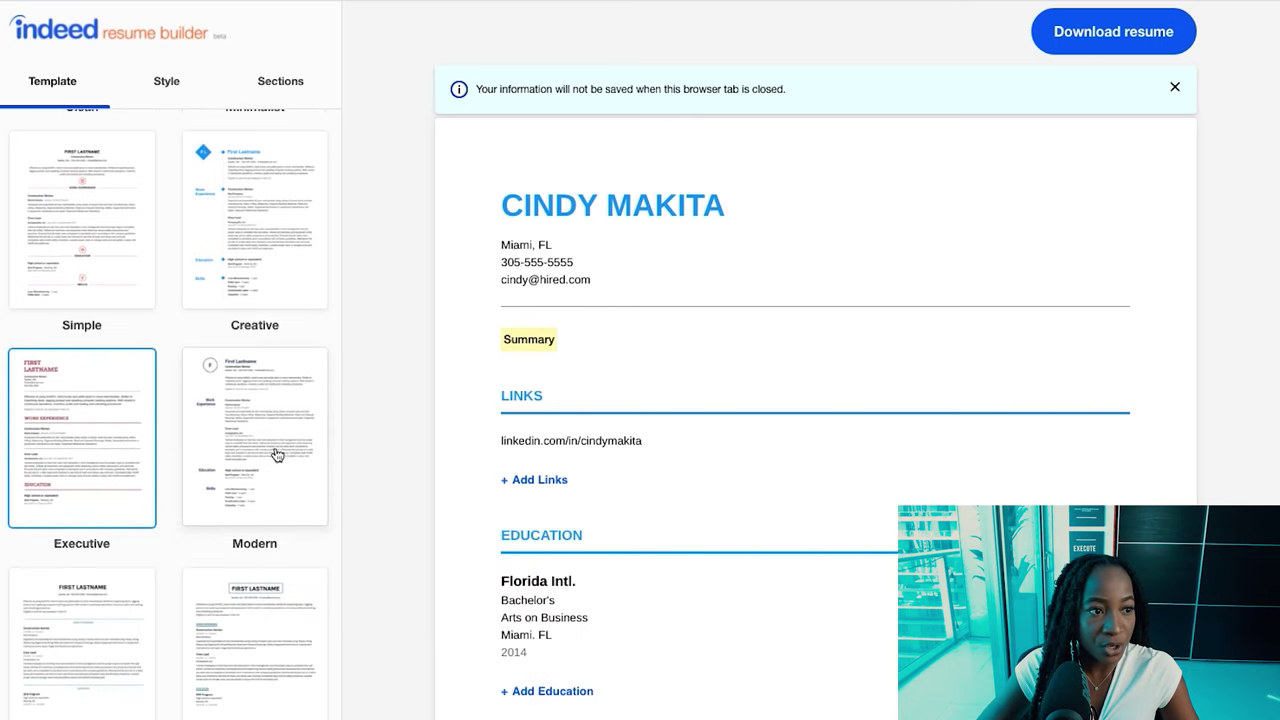
pyautogui.click(260, 295)
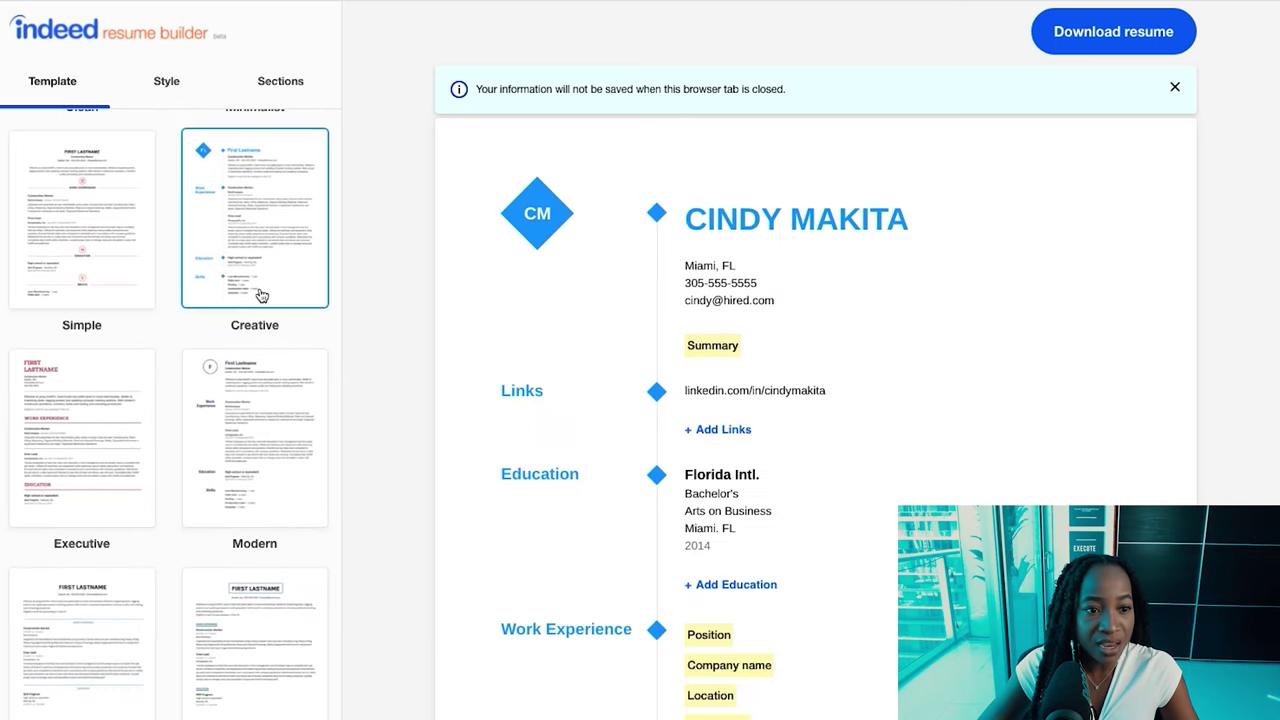
pyautogui.click(123, 277)
pyautogui.scroll(-2, 123, 277)
pyautogui.click(267, 628)
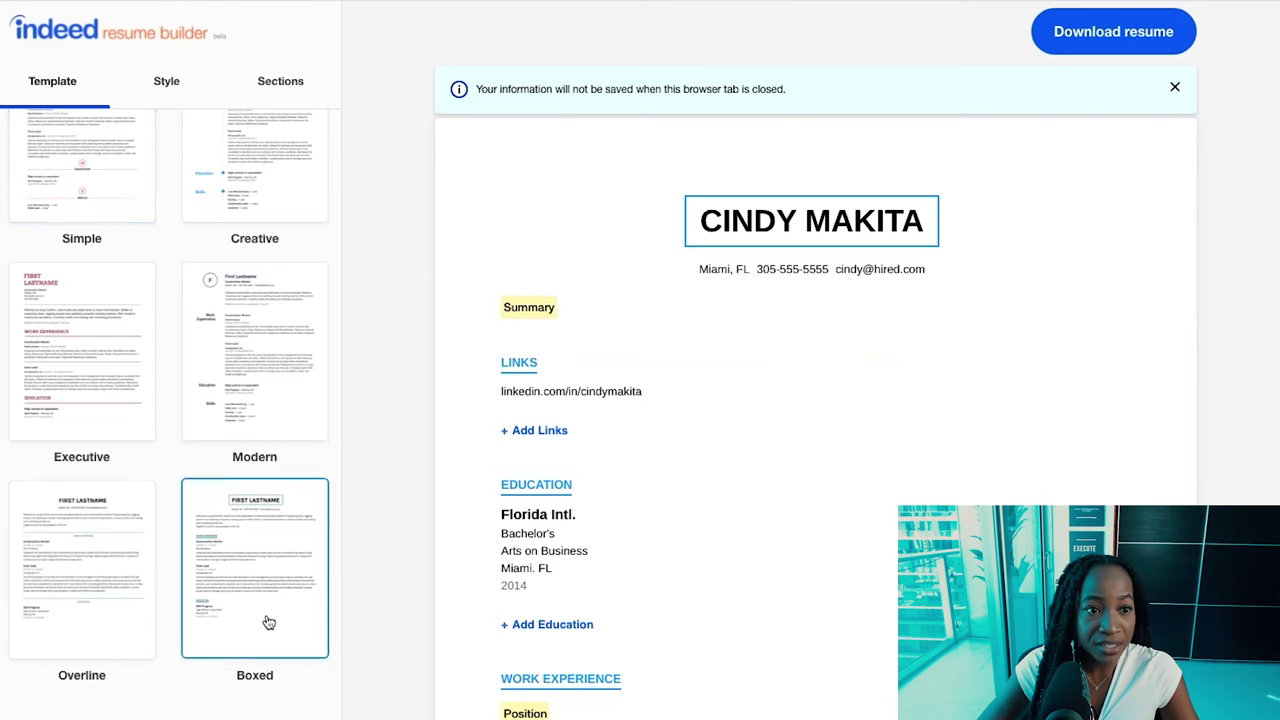
pyautogui.scroll(3, 104, 370)
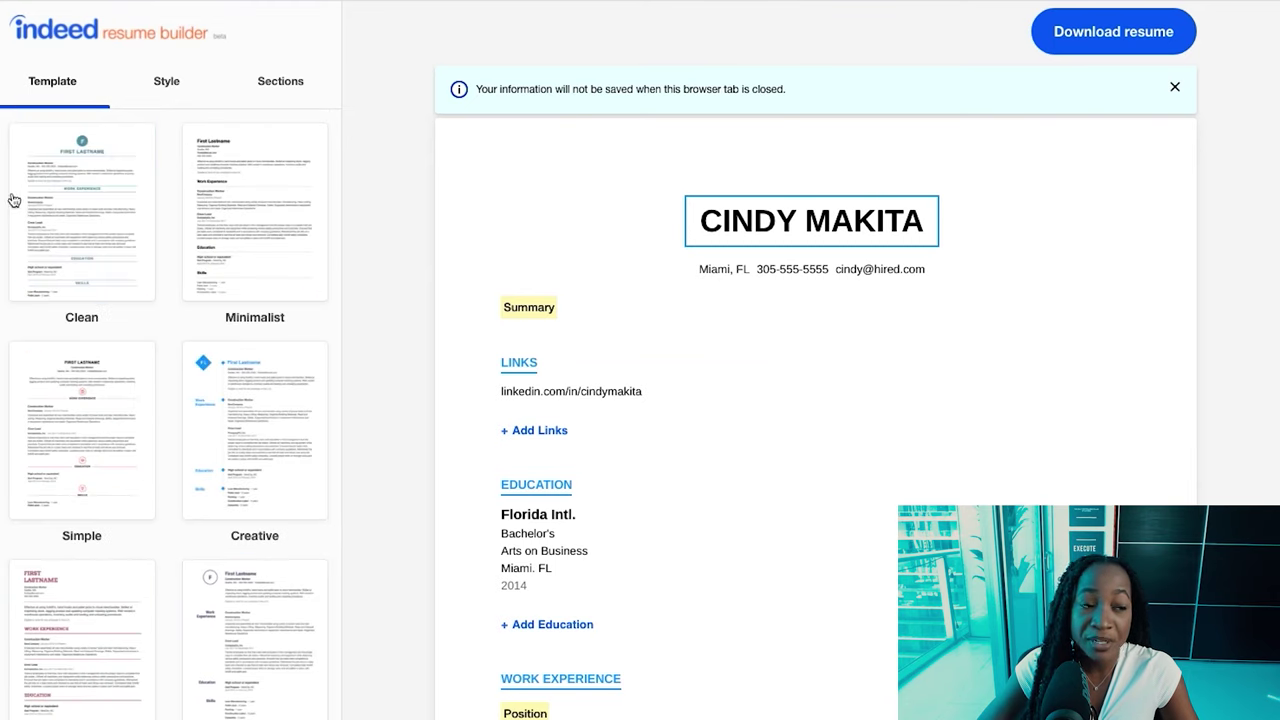
pyautogui.click(90, 388)
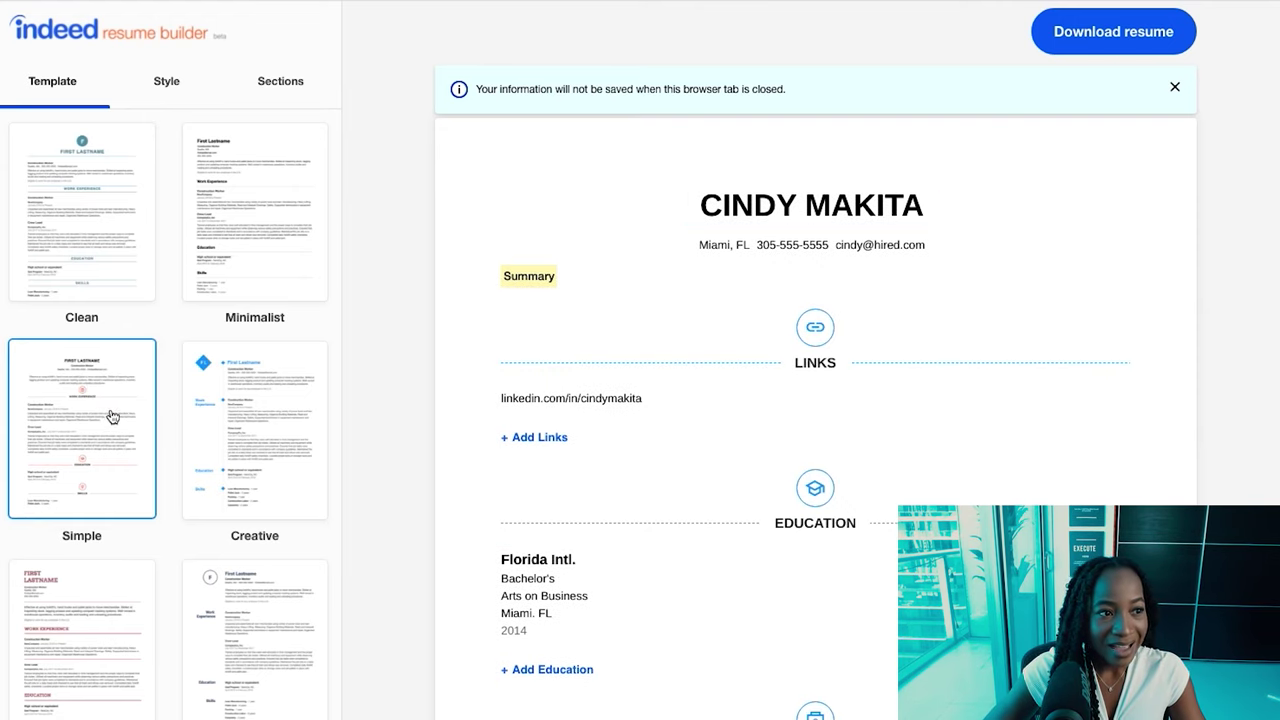
# - Try black and red accent colors, settle on dark blue, and set the resume font to Lato
pyautogui.click(170, 82)
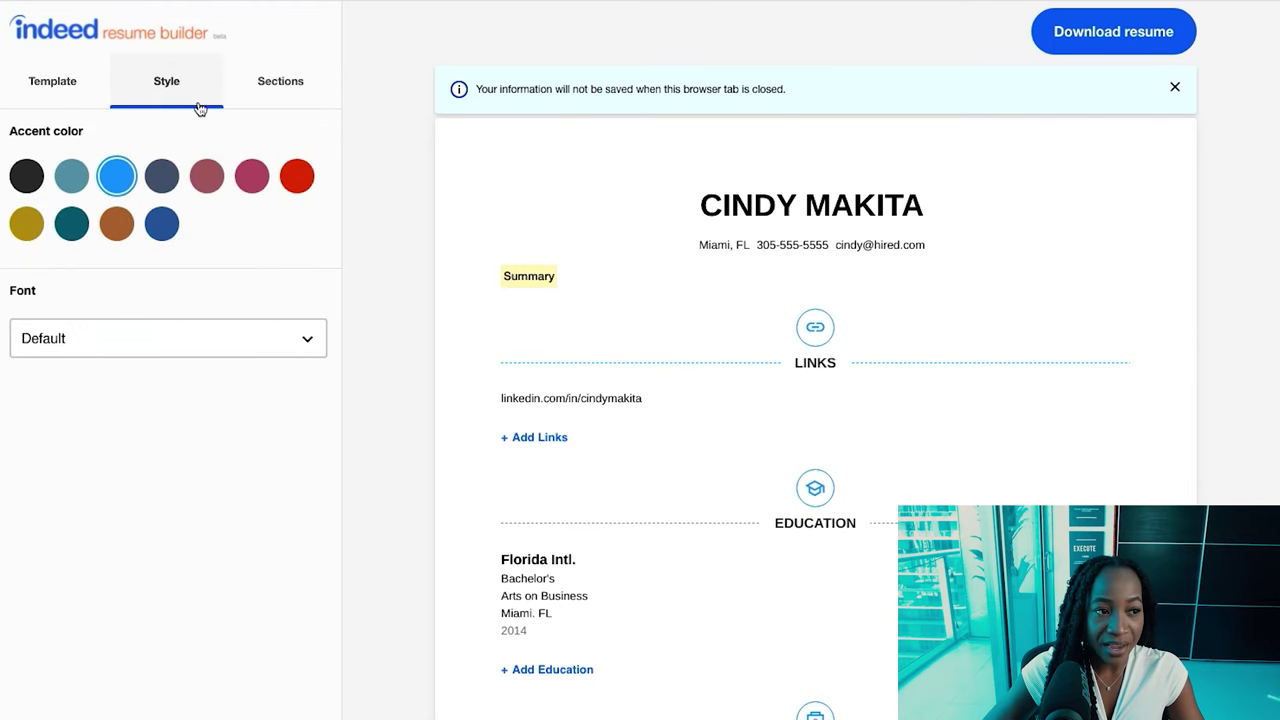
pyautogui.click(27, 178)
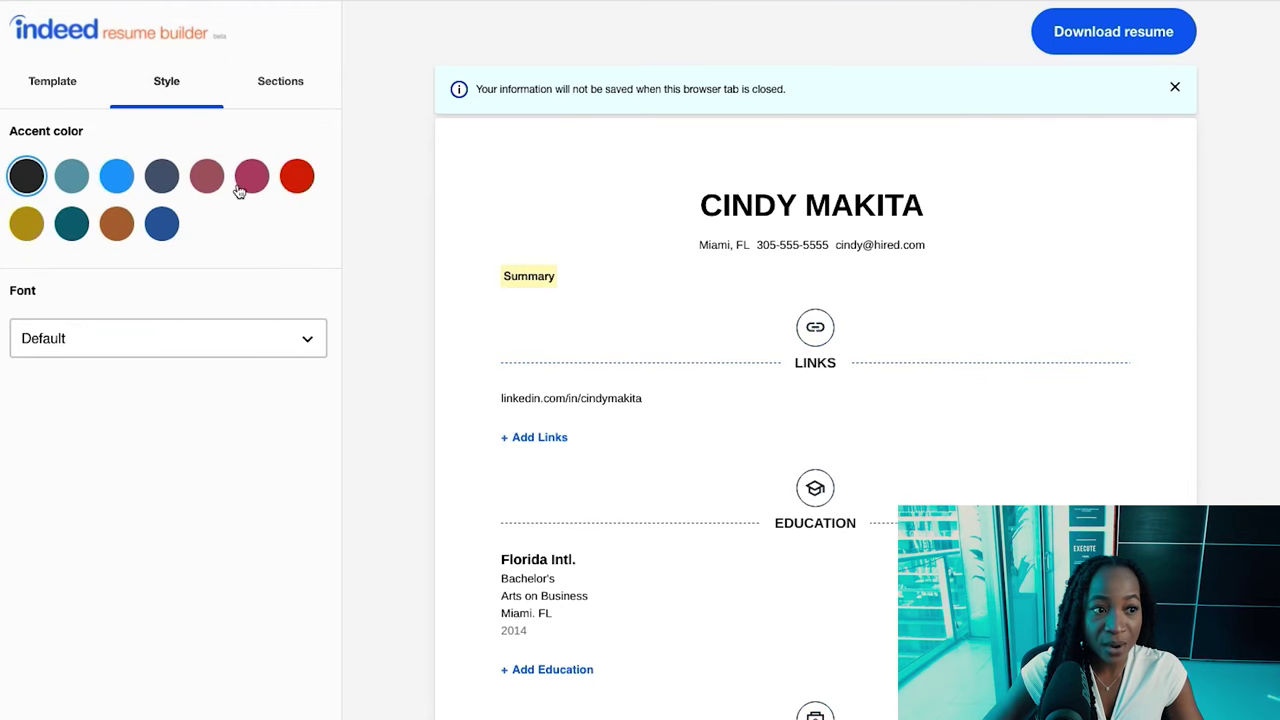
pyautogui.click(297, 180)
pyautogui.click(163, 224)
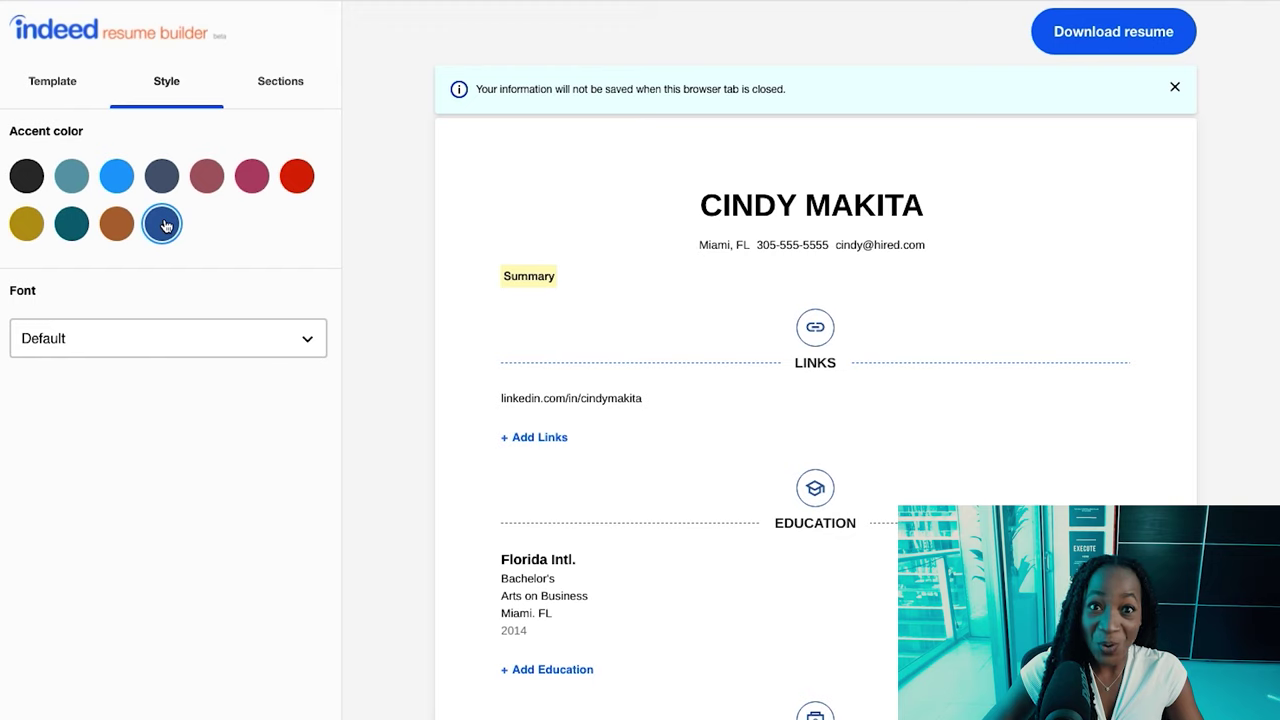
pyautogui.click(254, 355)
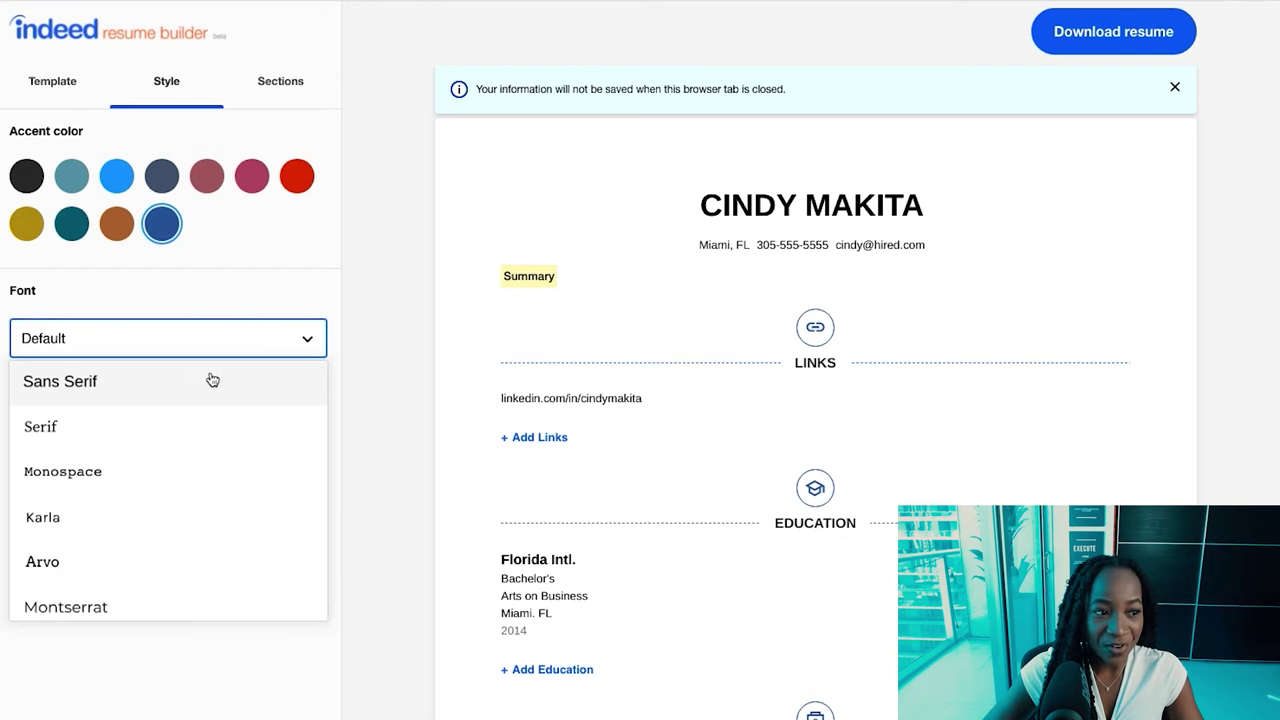
pyautogui.scroll(-1, 147, 503)
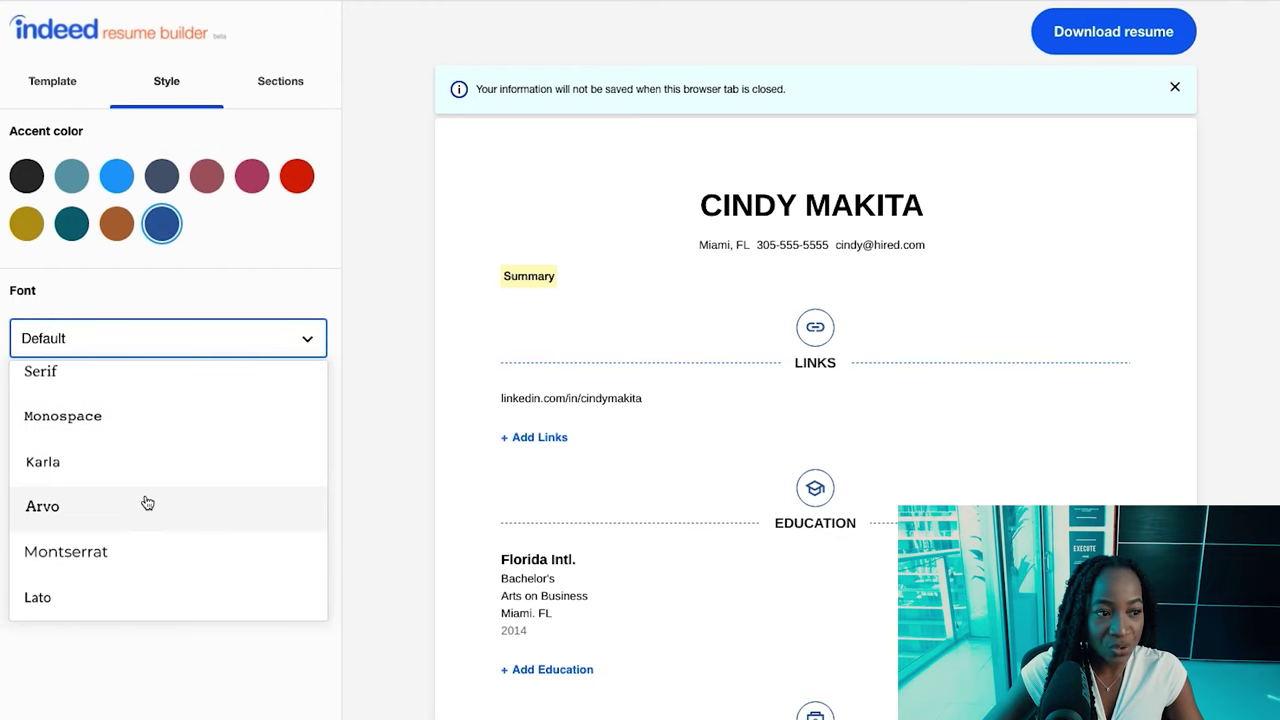
pyautogui.click(94, 598)
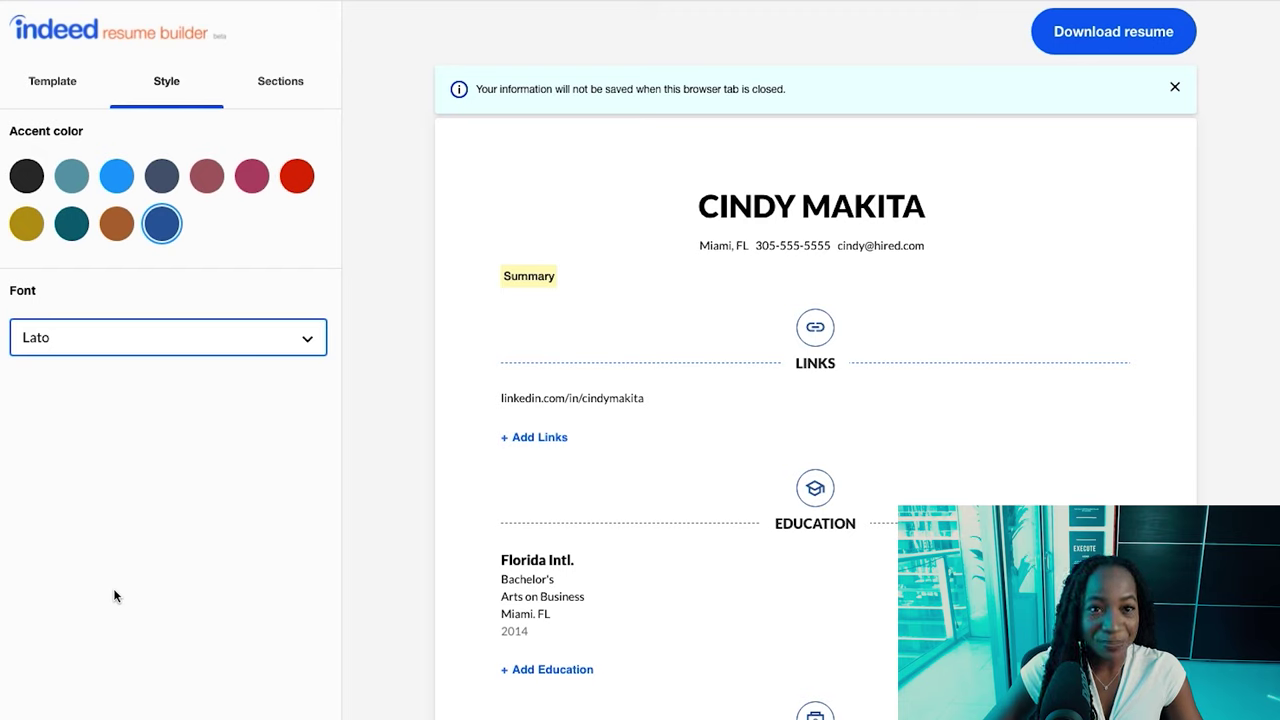
# - Open the resume sections list and try to reorder the fixed Name and Professional Summary sections
pyautogui.click(289, 90)
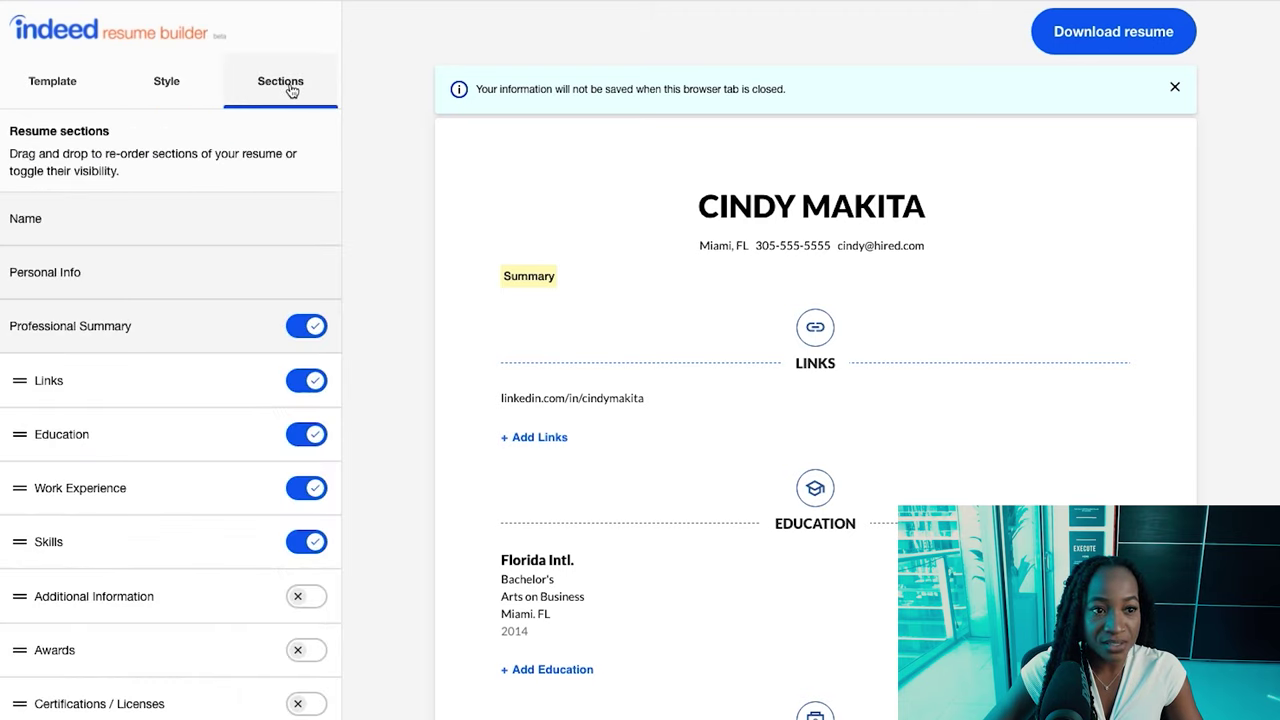
pyautogui.moveTo(280, 214); pyautogui.dragTo(222, 327)
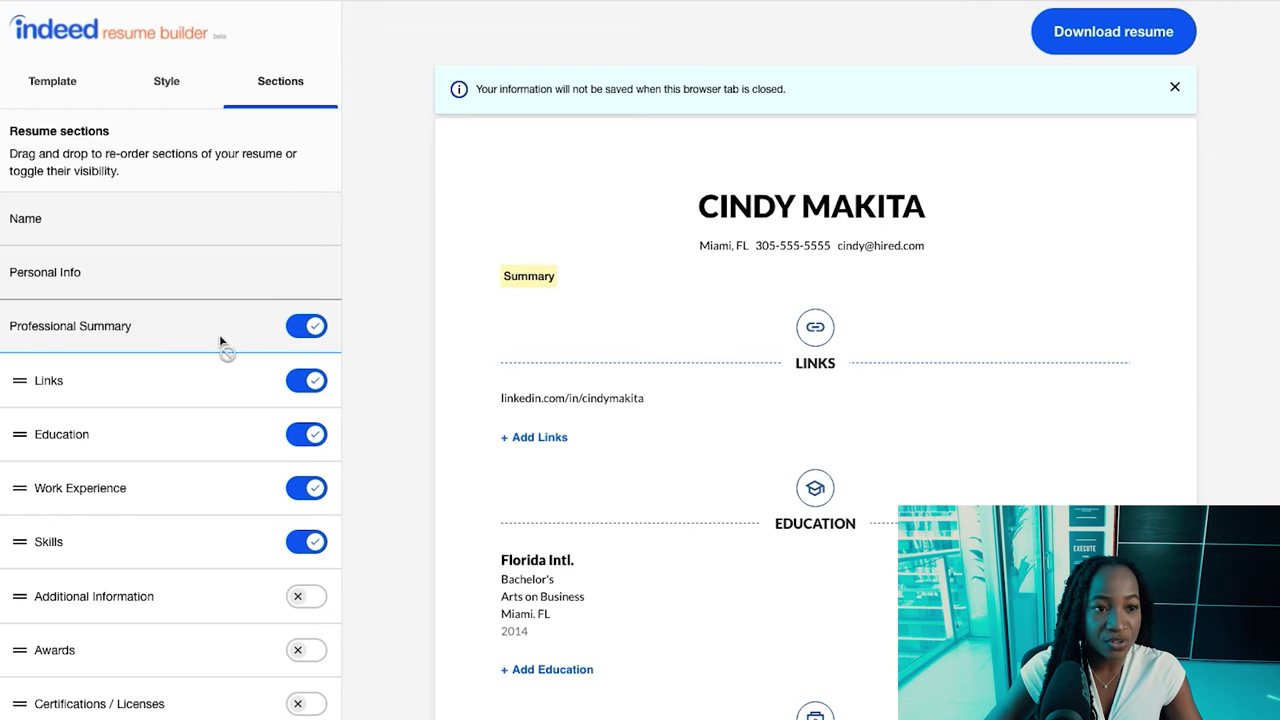
pyautogui.moveTo(257, 316); pyautogui.dragTo(289, 334)
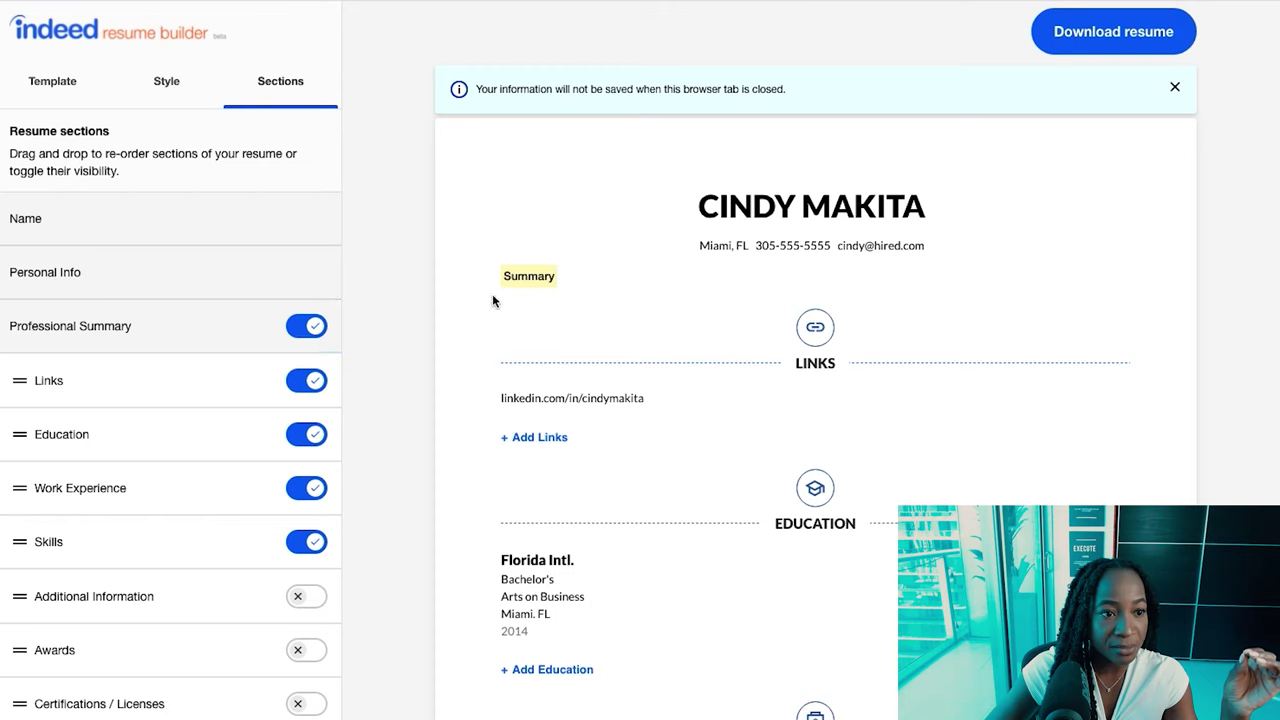
# - Enter the placeholder text "dosnvsfnvopfmv pf" as the professional summary and save it
pyautogui.click(586, 283)
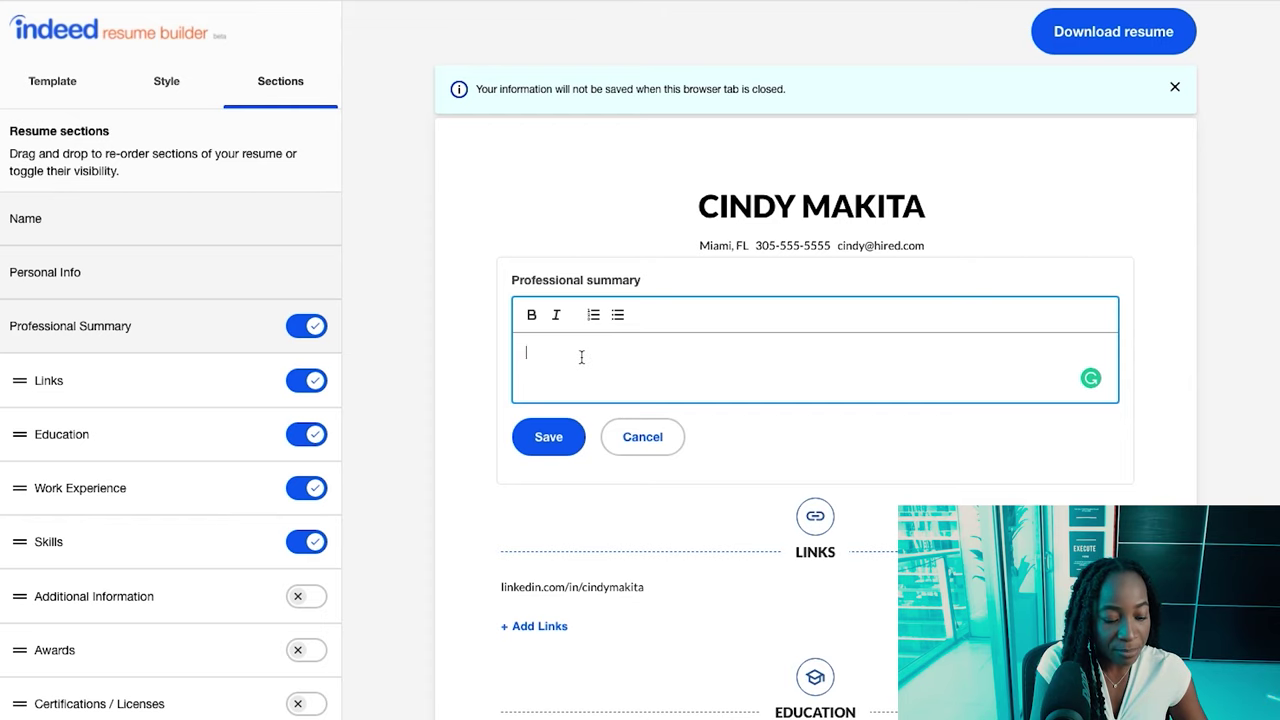
pyautogui.write('dosnvsfnvopfmv pf')
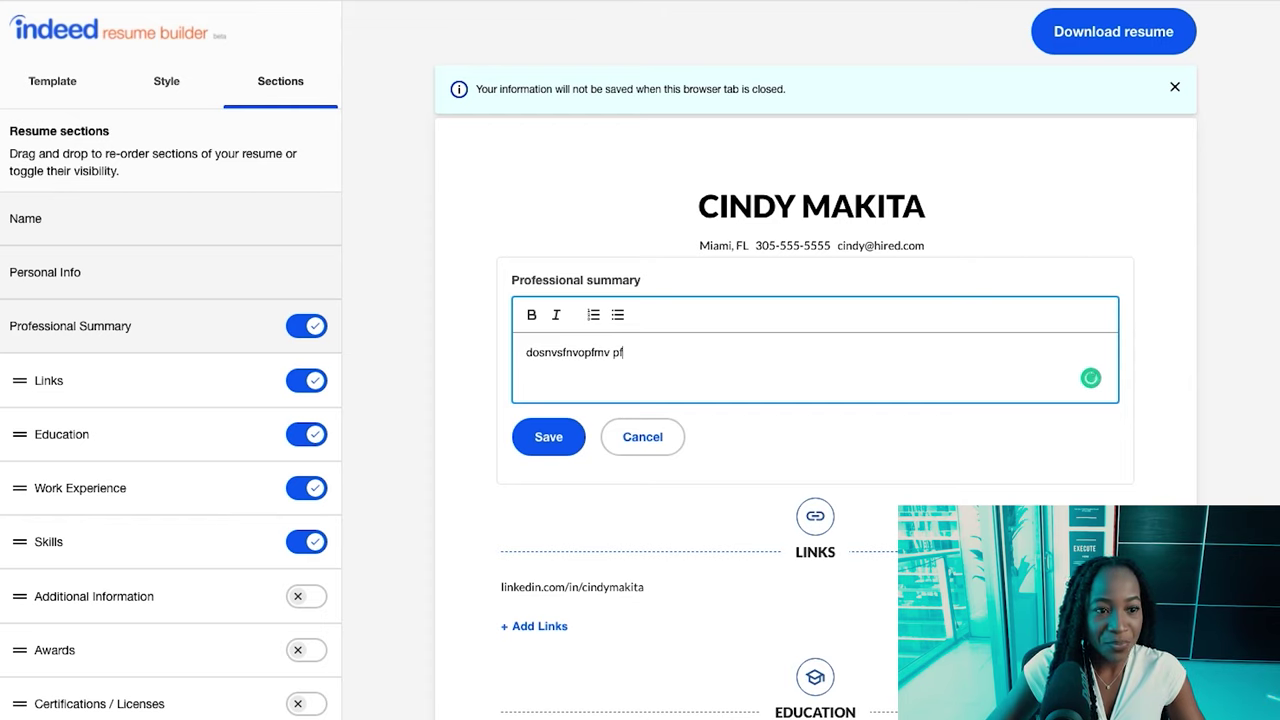
pyautogui.scroll(-2, 623, 471)
pyautogui.click(549, 277)
pyautogui.scroll(3, 600, 250)
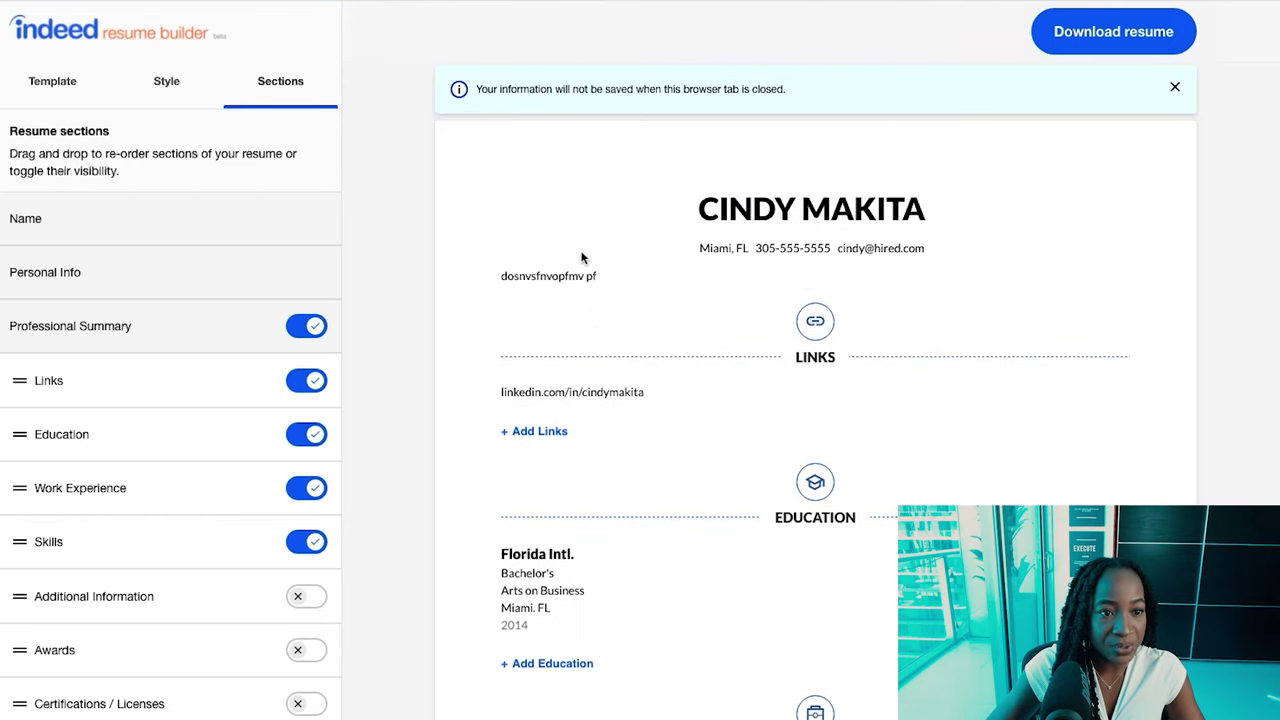
# - Reorder the sections so Certifications / Licenses comes before Awards and Education follows Additional Information
pyautogui.scroll(-1, 545, 324)
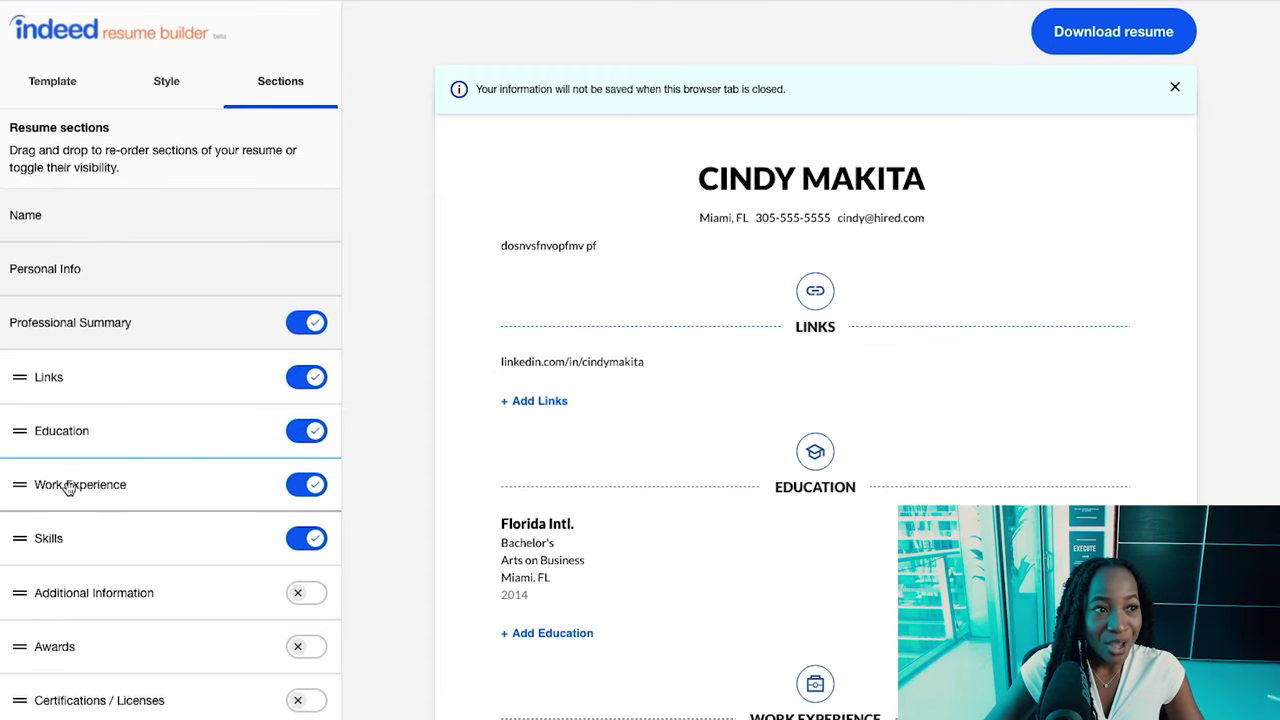
pyautogui.scroll(-2, 69, 488)
pyautogui.scroll(-1, 69, 488)
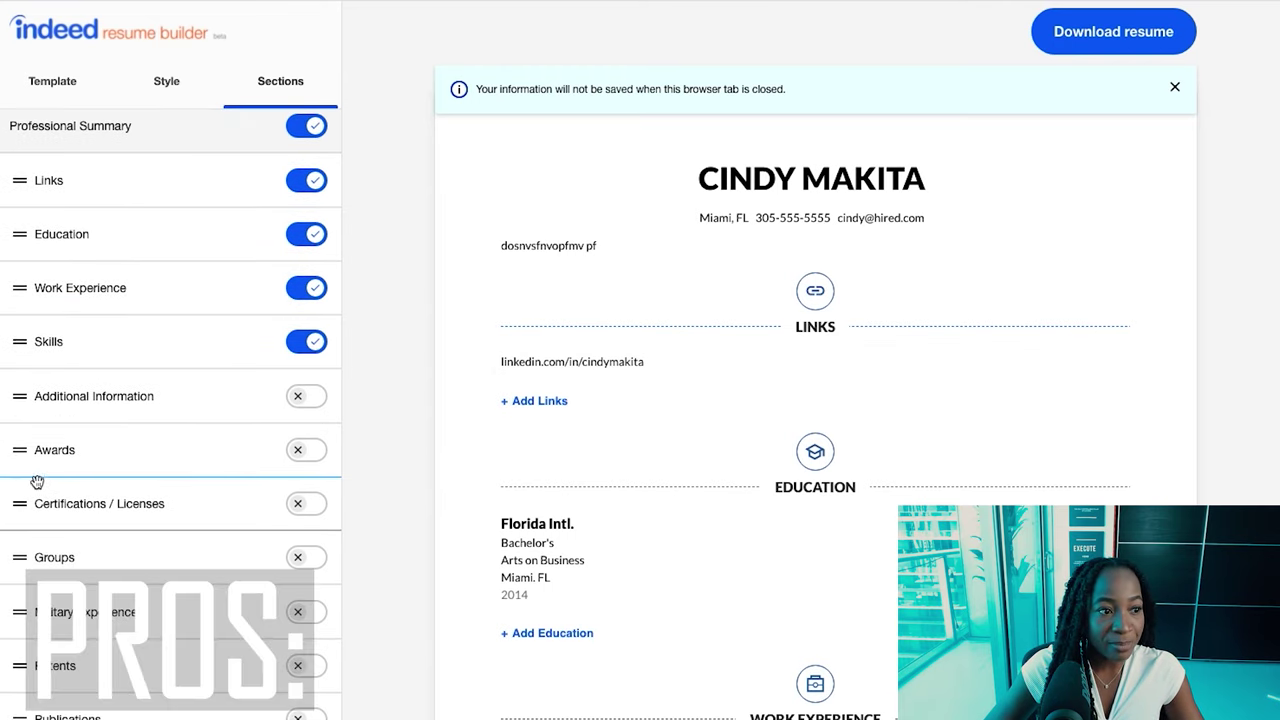
pyautogui.moveTo(20, 503); pyautogui.dragTo(21, 430)
pyautogui.moveTo(20, 254); pyautogui.dragTo(16, 400)
# - Review the full list of available resume sections, from Personal Info down to Publications
pyautogui.scroll(2, 134, 494)
pyautogui.scroll(-2, 143, 554)
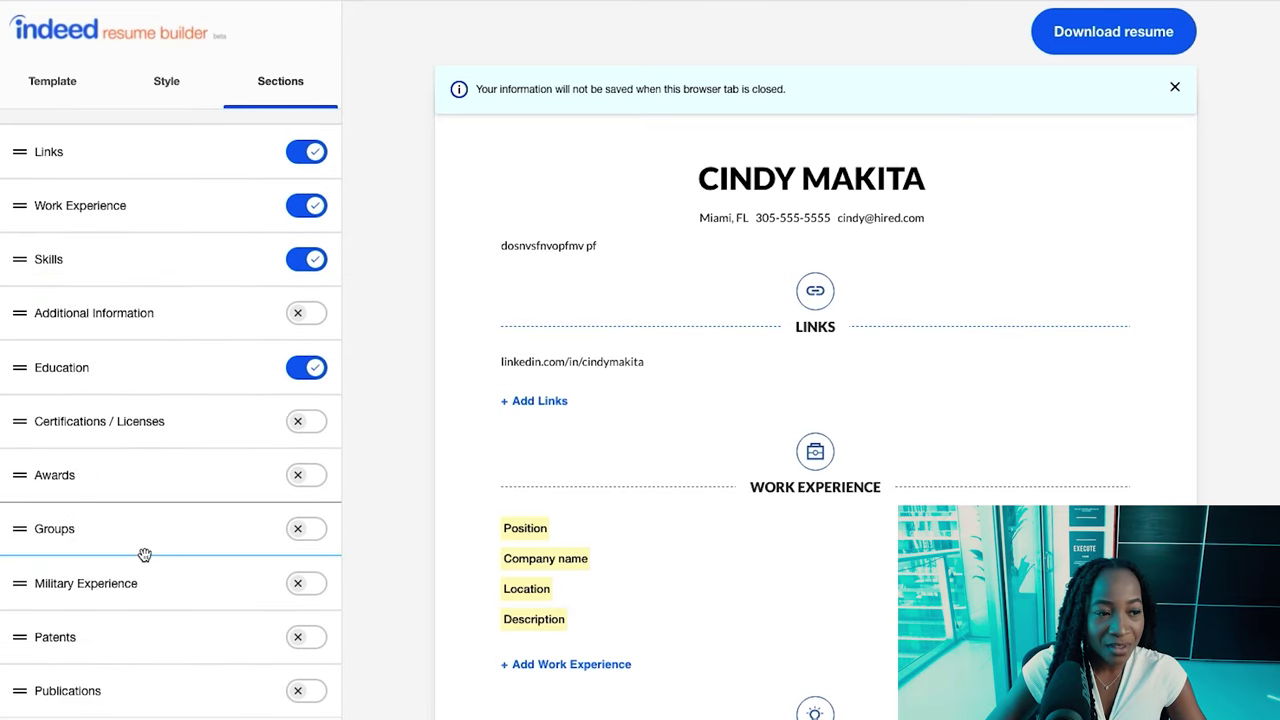
pyautogui.scroll(-1, 147, 556)
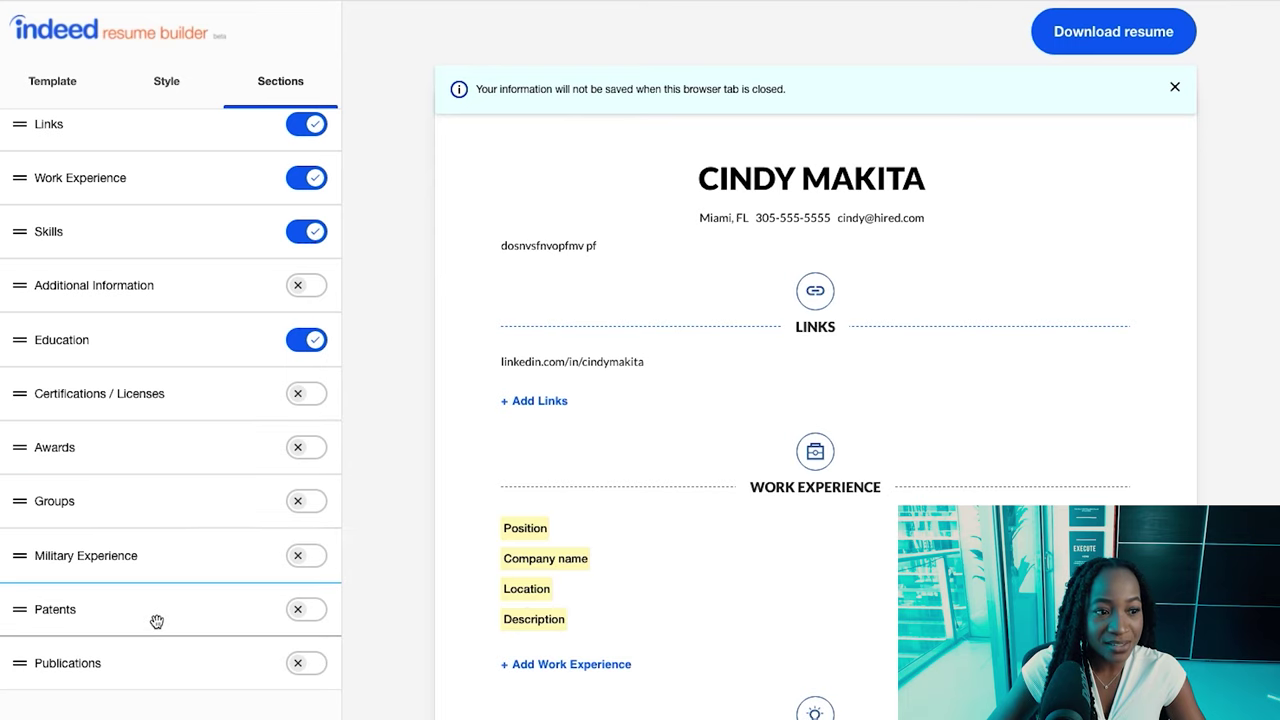
pyautogui.scroll(4, 180, 660)
pyautogui.scroll(-1, 188, 640)
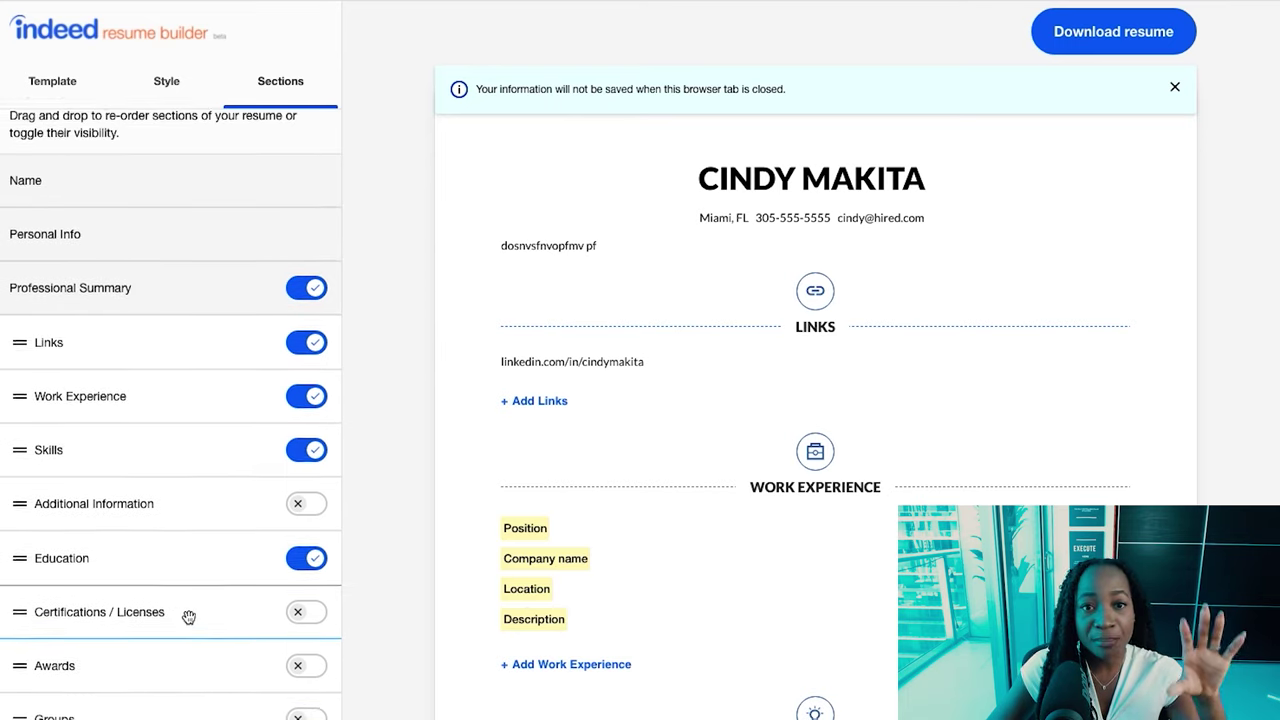
pyautogui.scroll(-1, 195, 625)
pyautogui.scroll(-2, 198, 618)
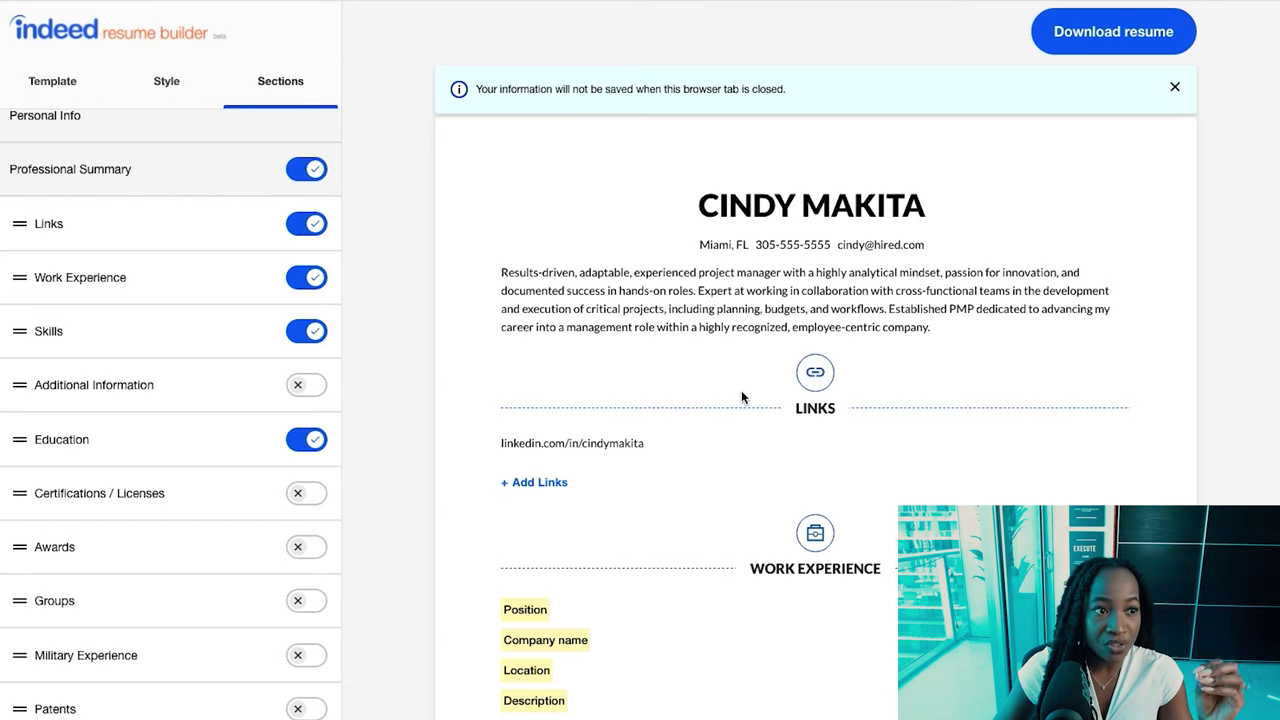
# - Apply the Modern template to the resume
pyautogui.click(34, 88)
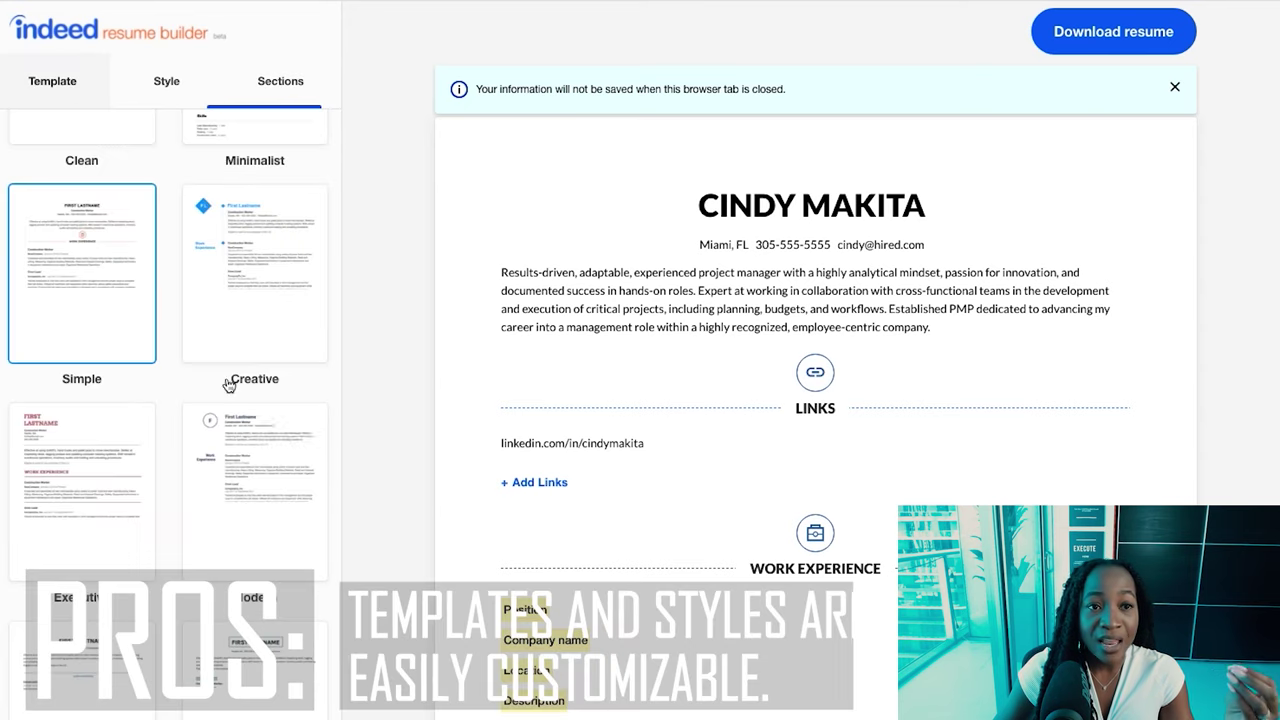
pyautogui.click(255, 450)
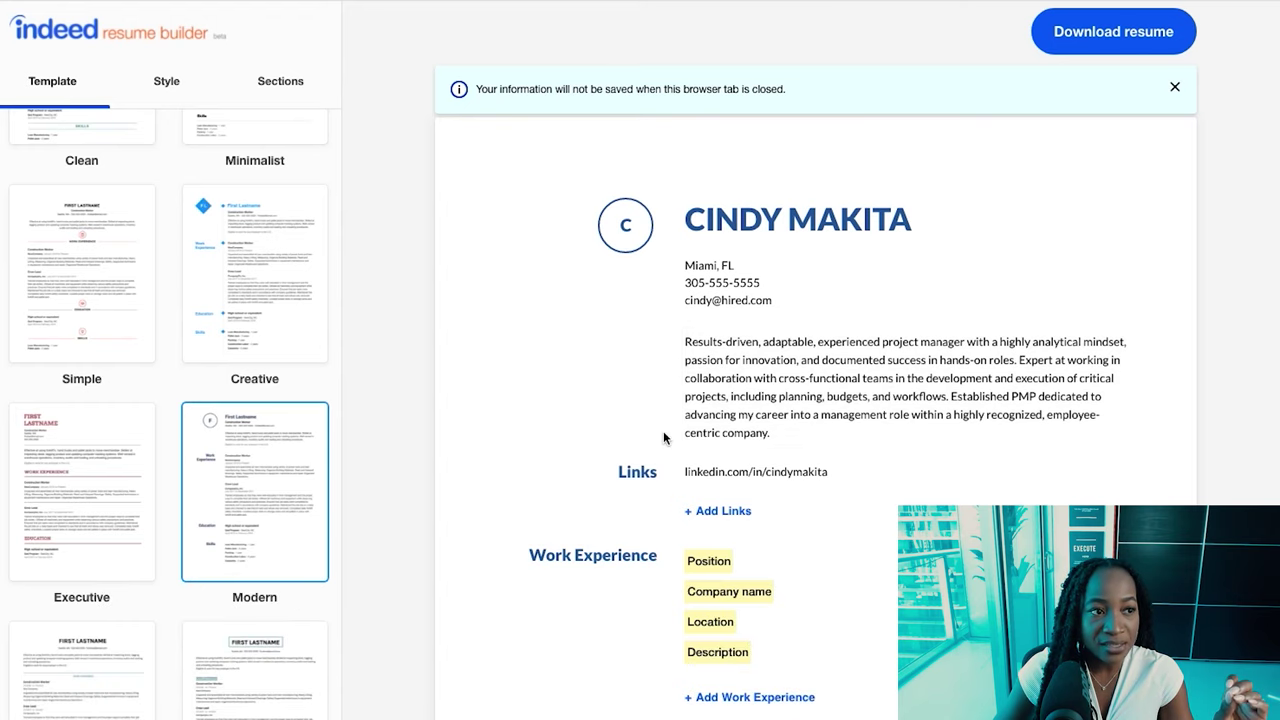
pyautogui.click(852, 375)
pyautogui.click(748, 580)
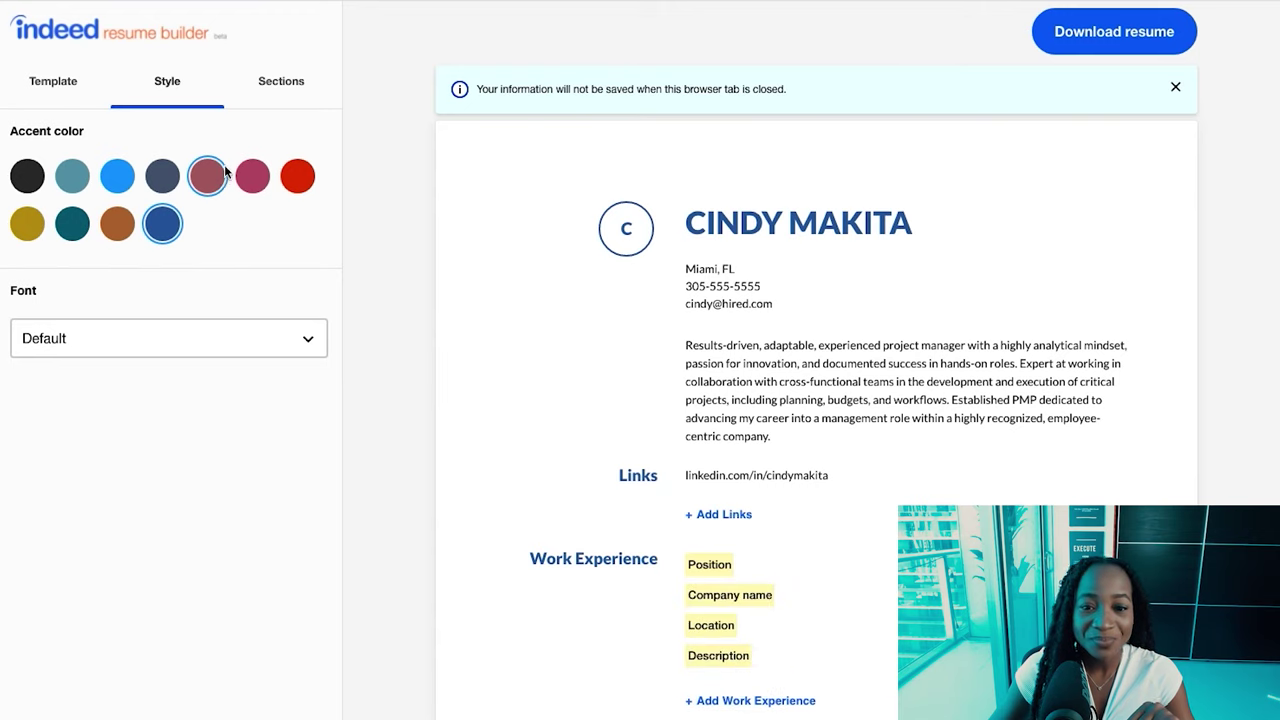
# - Reorder the sections so Awards follows Additional Information and Skills comes directly after Education
pyautogui.click(280, 88)
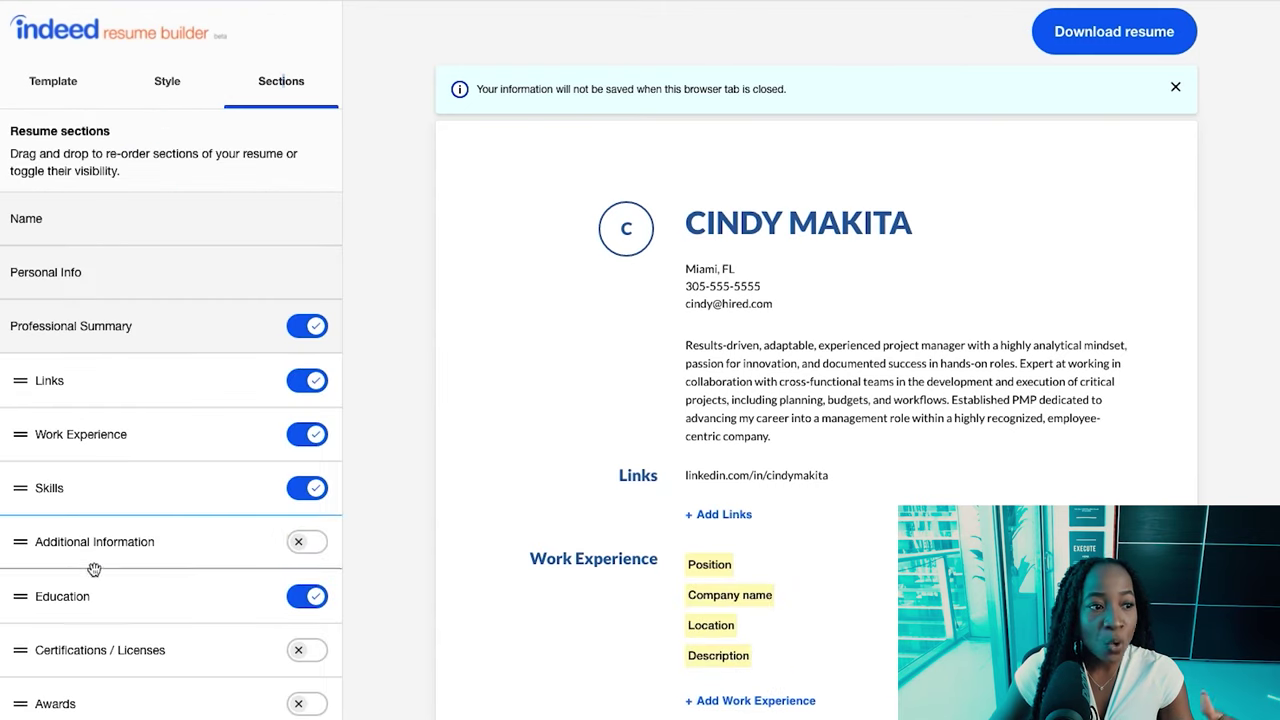
pyautogui.moveTo(15, 497); pyautogui.dragTo(14, 408)
pyautogui.scroll(-1, 19, 628)
pyautogui.scroll(-1, 85, 300)
pyautogui.scroll(-1, 103, 395)
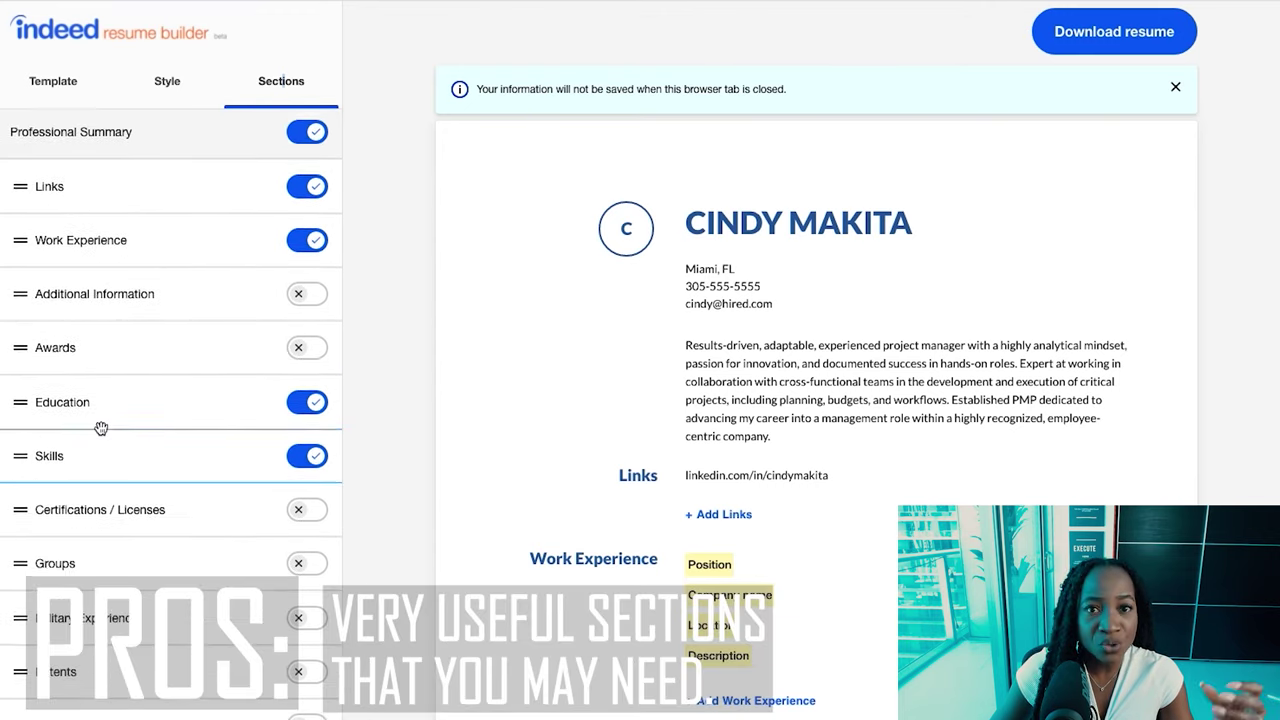
# - Look through the remaining sections down to Publications and try to move the Links section within the list
pyautogui.scroll(-1, 100, 445)
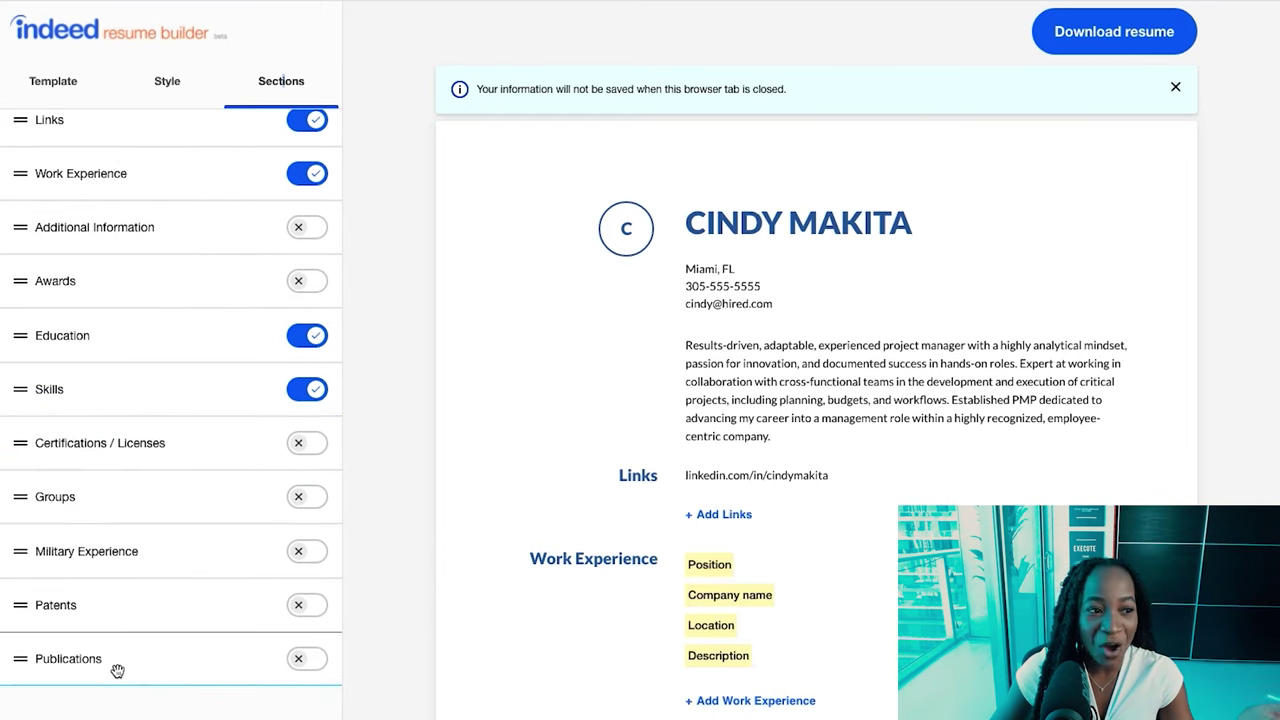
pyautogui.scroll(1, 146, 528)
pyautogui.scroll(5, 146, 528)
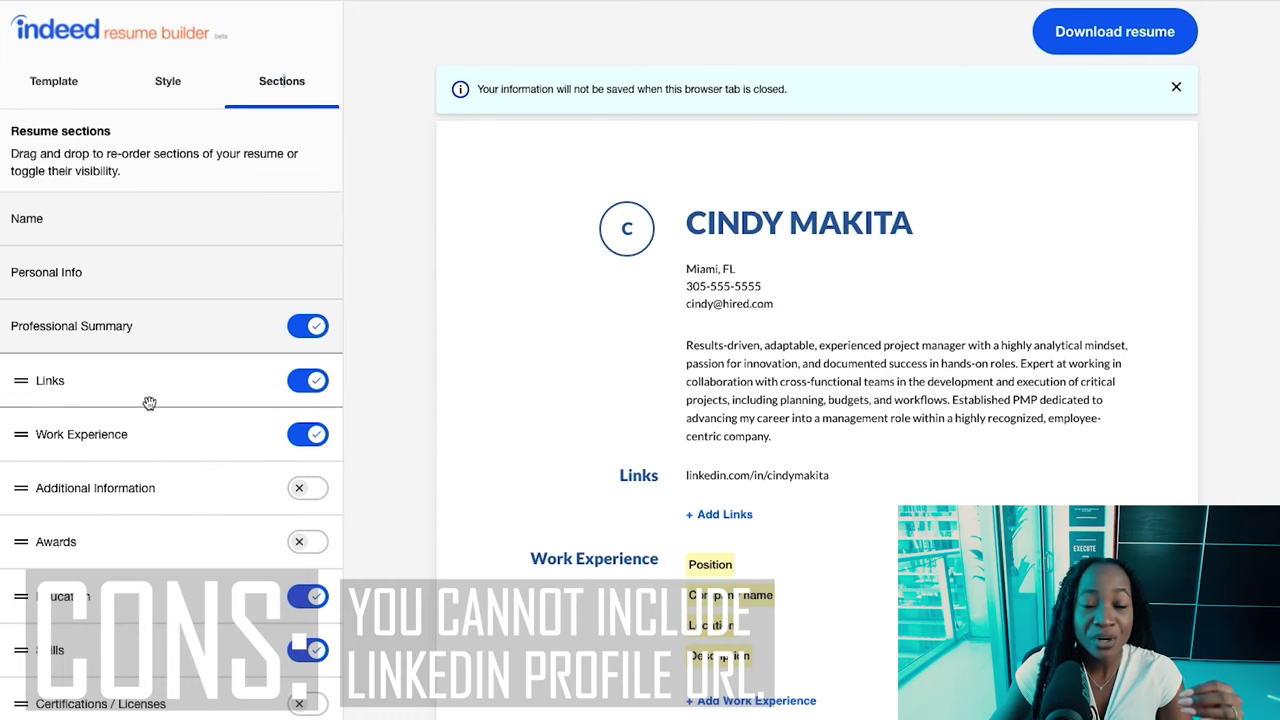
pyautogui.moveTo(147, 406); pyautogui.dragTo(148, 410)
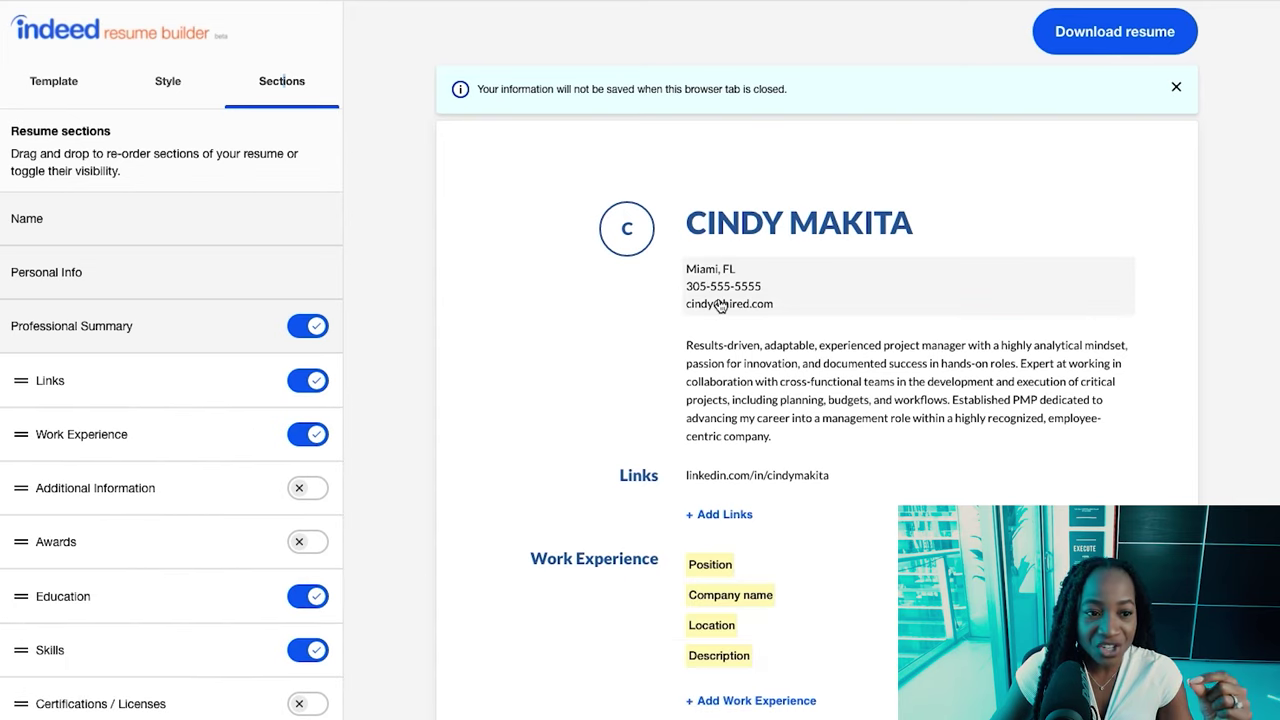
pyautogui.moveTo(17, 398)
pyautogui.mouseDown()
pyautogui.moveTo(5, 276)
pyautogui.moveTo(20, 378)
pyautogui.mouseUp()
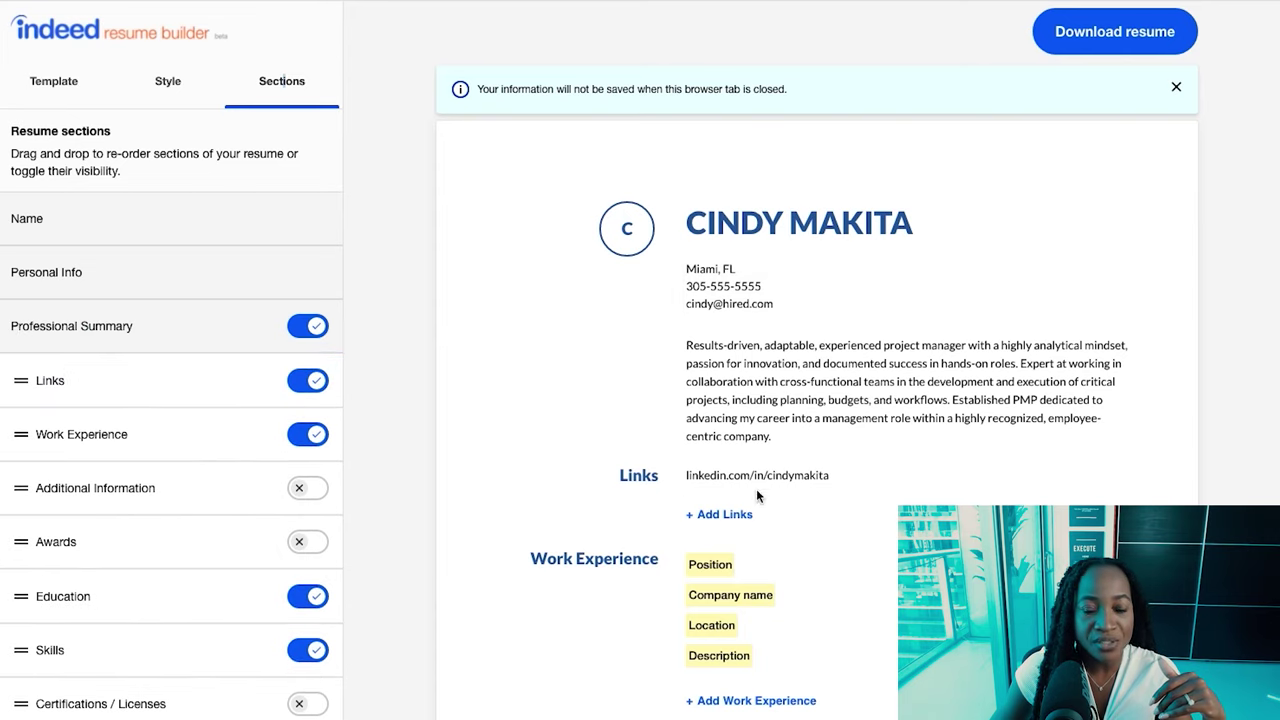